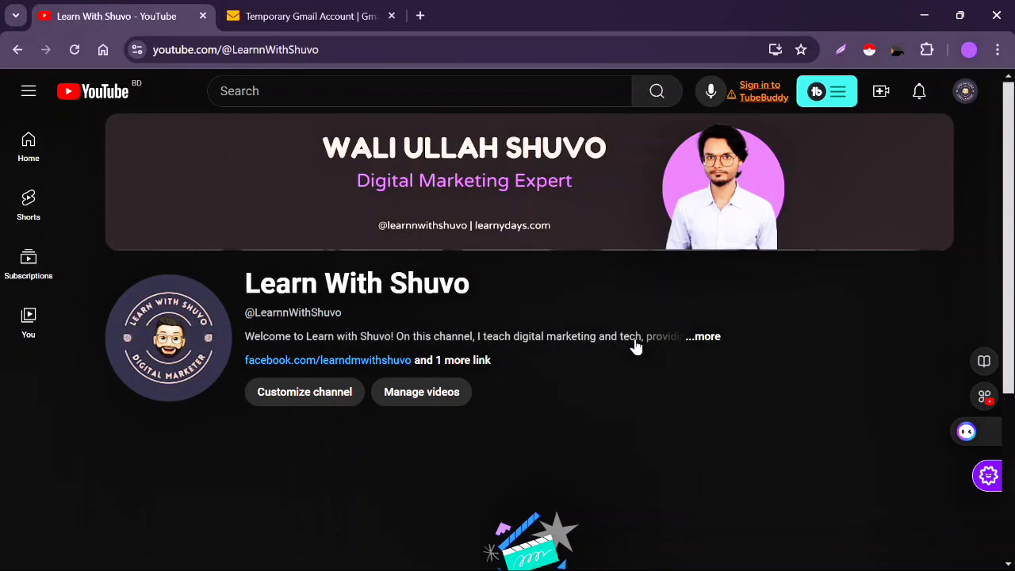
# - Open the channel's 'and 1 more link' About dialog to show its description and links
pyautogui.click(452, 369)
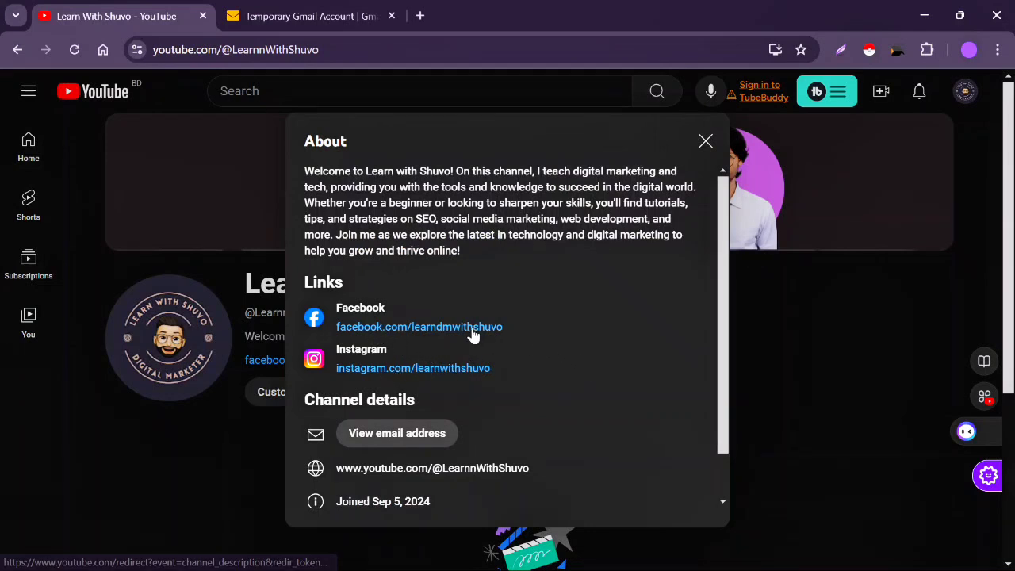
# - Close the About dialog to return to the YouTube channel's main page
pyautogui.click(705, 141)
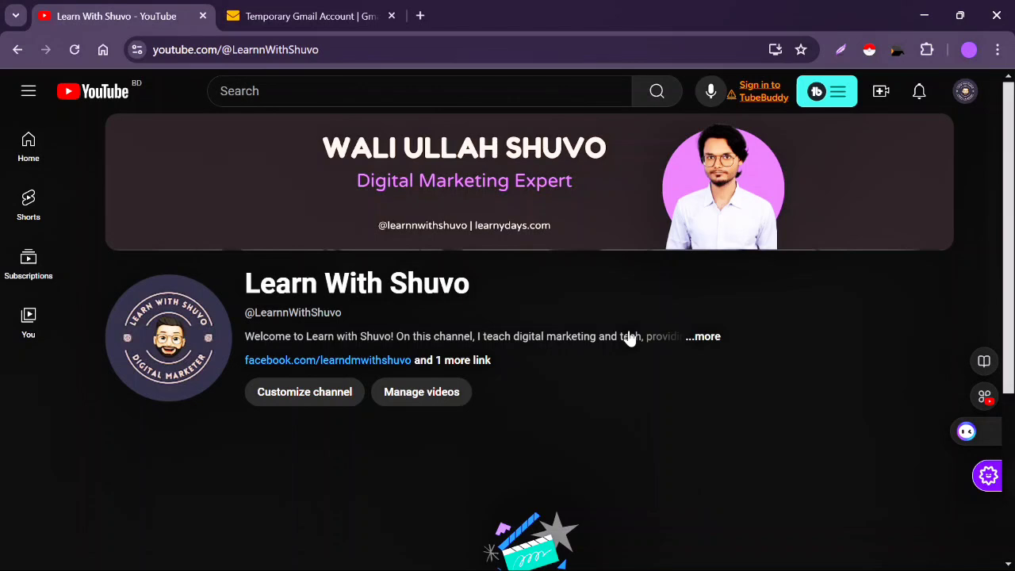
# - In a new tab, search Google for 'free hosting'
pyautogui.click(421, 14)
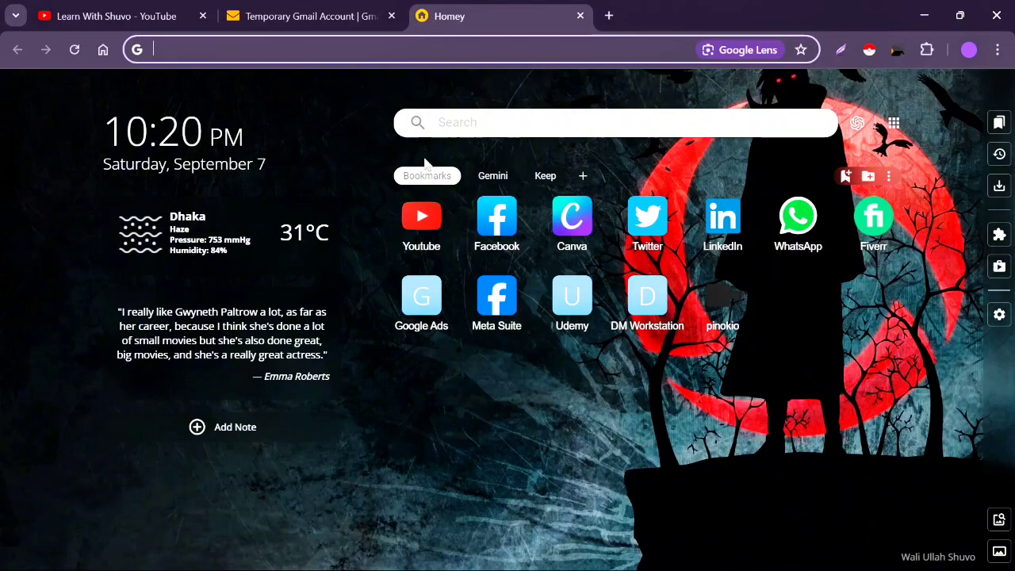
pyautogui.write('fre')
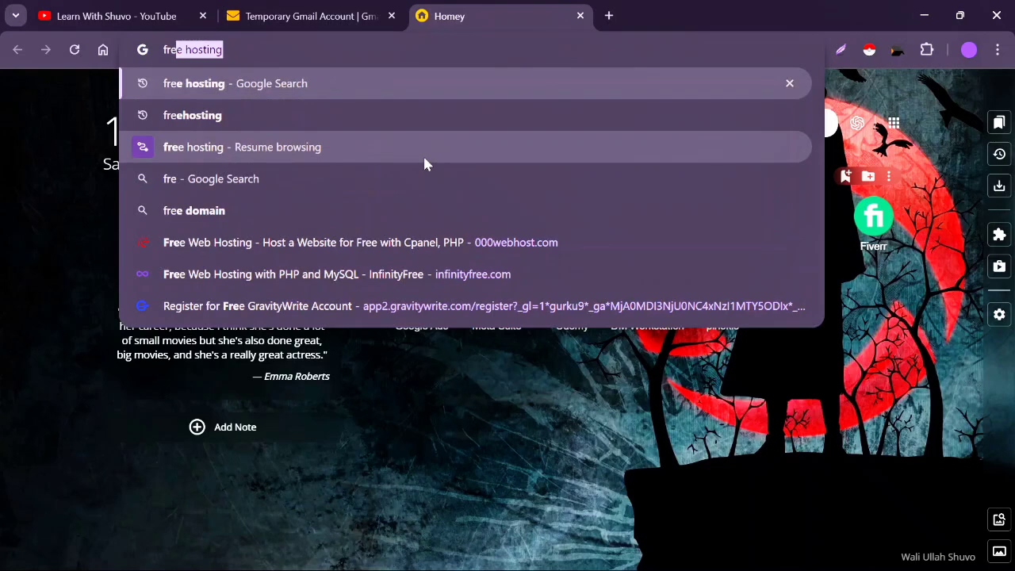
pyautogui.press('Return')
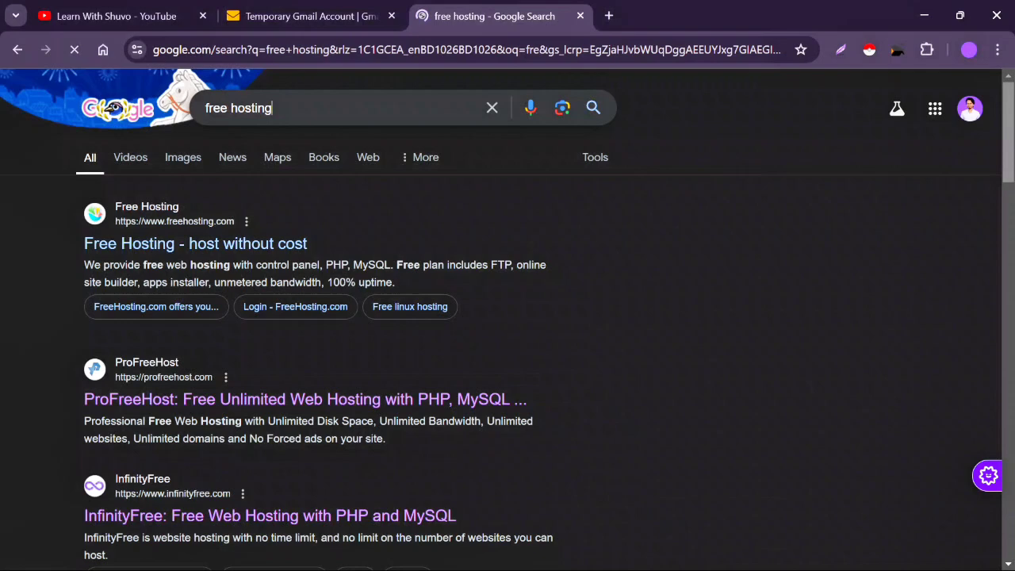
# - Scroll the free hosting results, clear the query suggestions and reload the results page
pyautogui.click(293, 108)
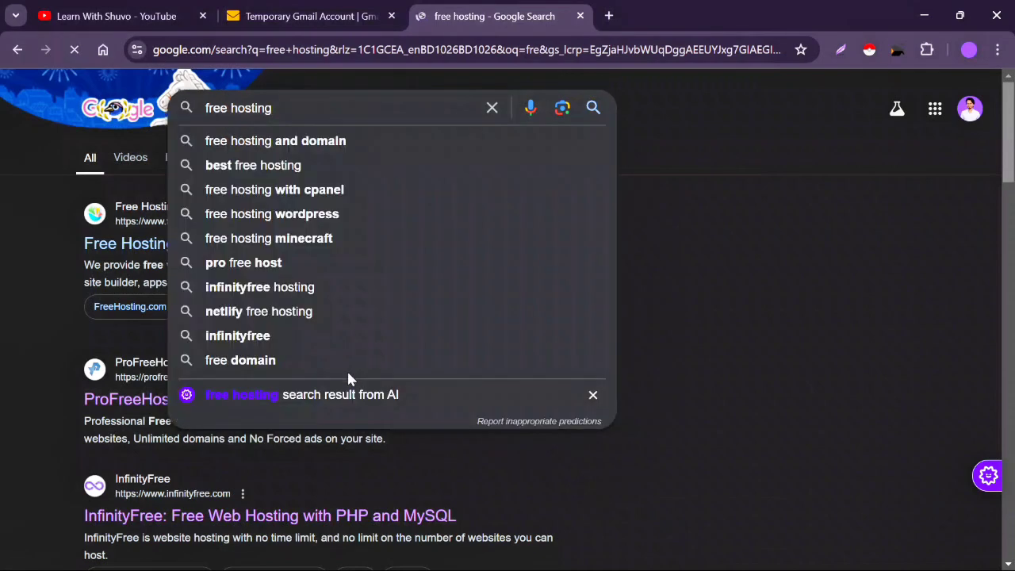
pyautogui.scroll(-1, 347, 373)
pyautogui.scroll(-1, 347, 379)
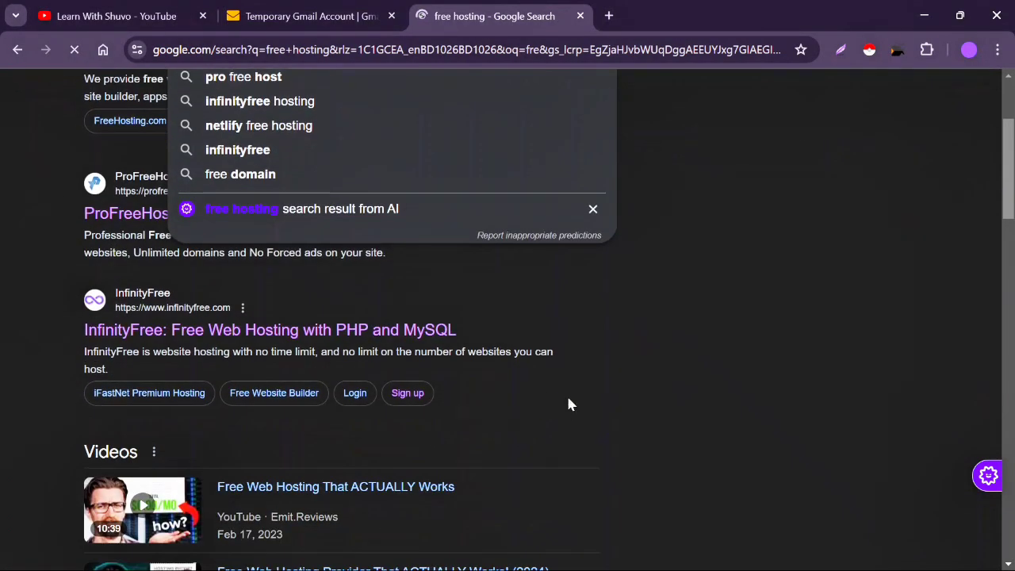
pyautogui.scroll(2, 568, 404)
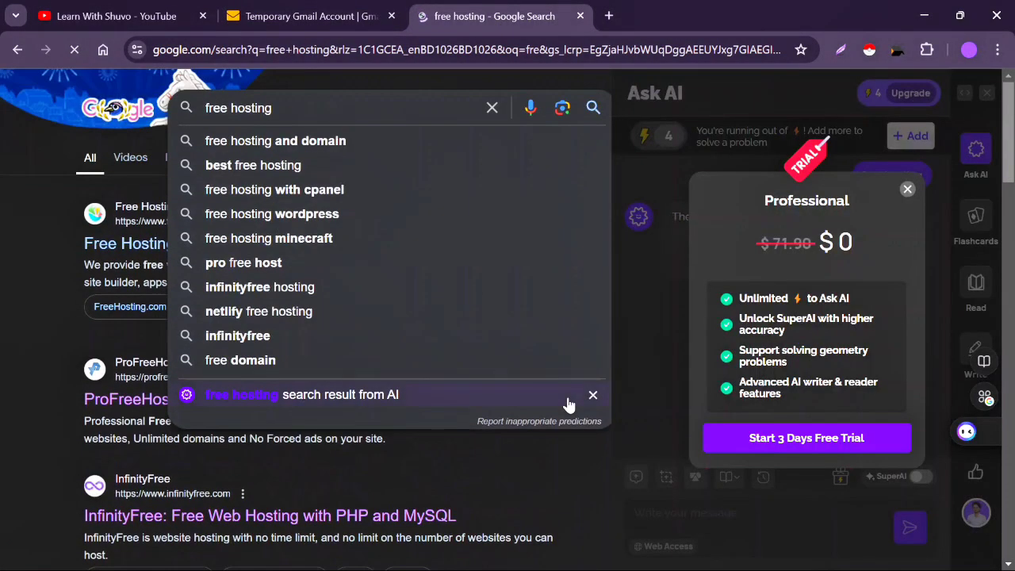
pyautogui.click(492, 108)
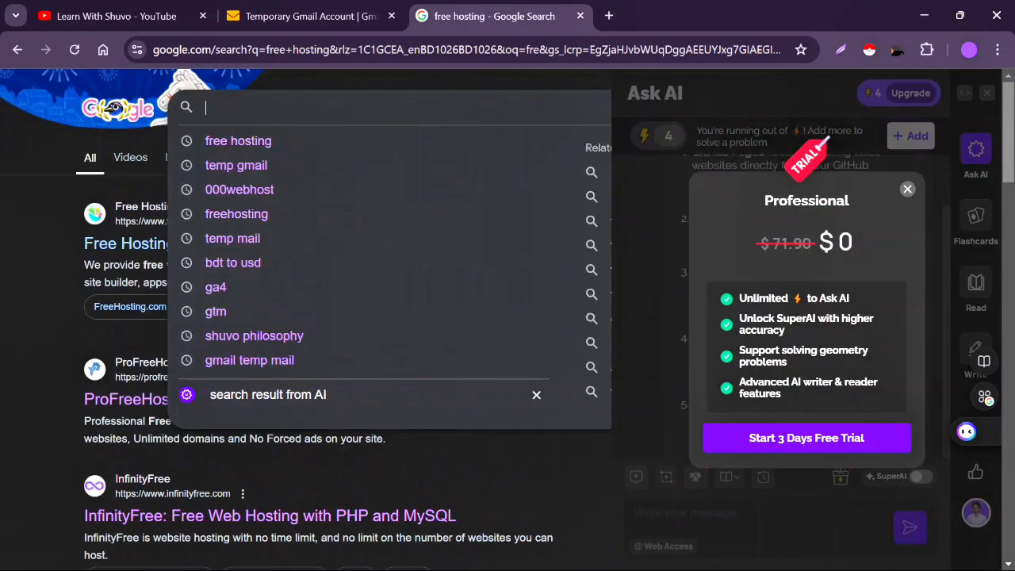
pyautogui.click(22, 424)
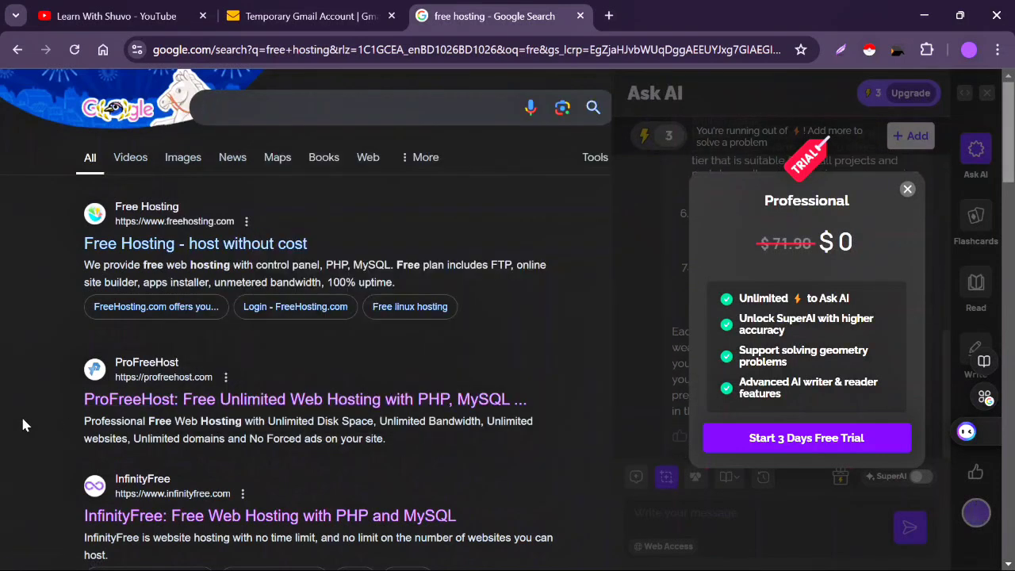
pyautogui.click(74, 50)
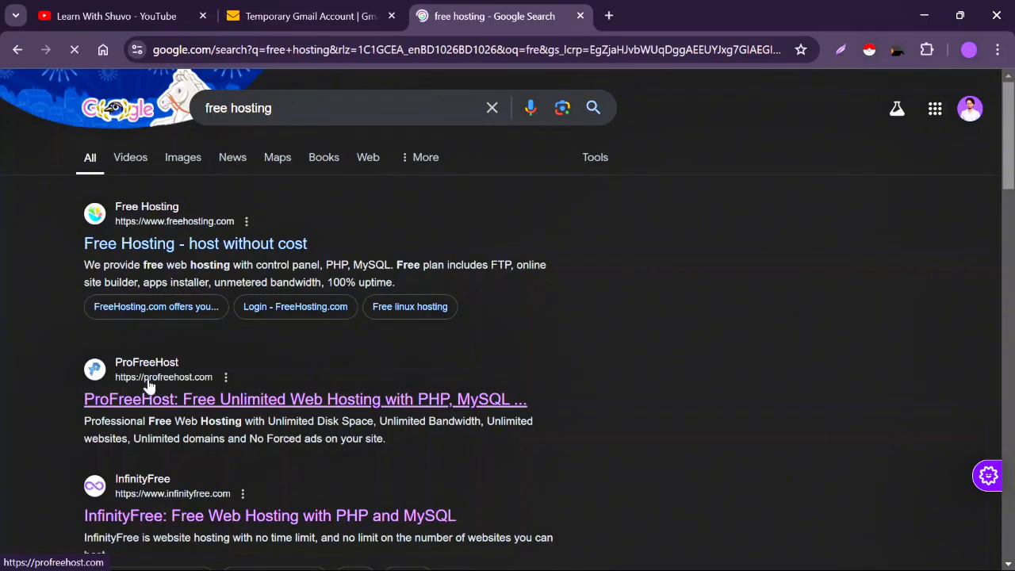
# - Open ProFreeHost's Create A New Account page from the results, then switch to the MailTicking inbox
pyautogui.click(219, 400)
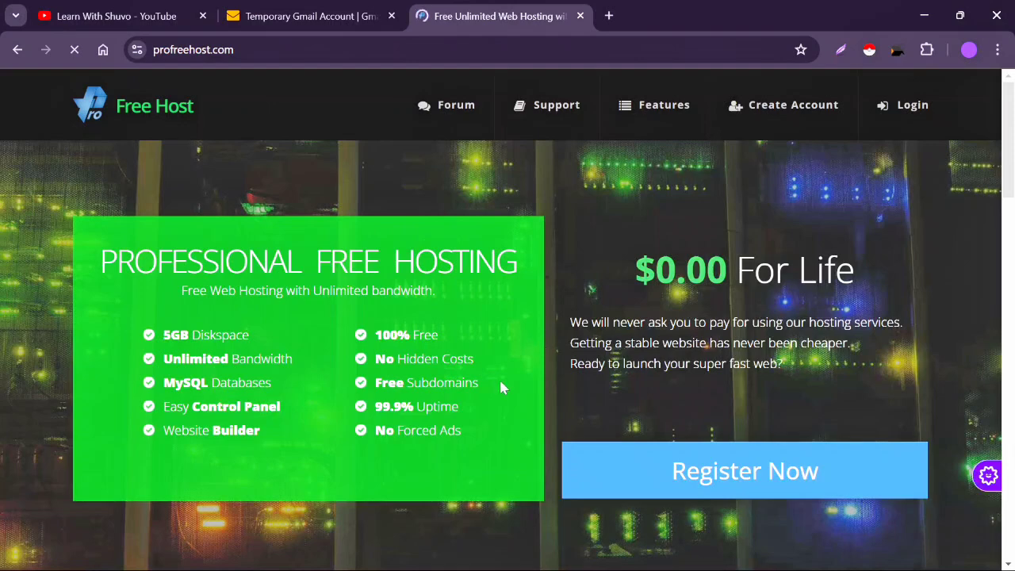
pyautogui.click(783, 111)
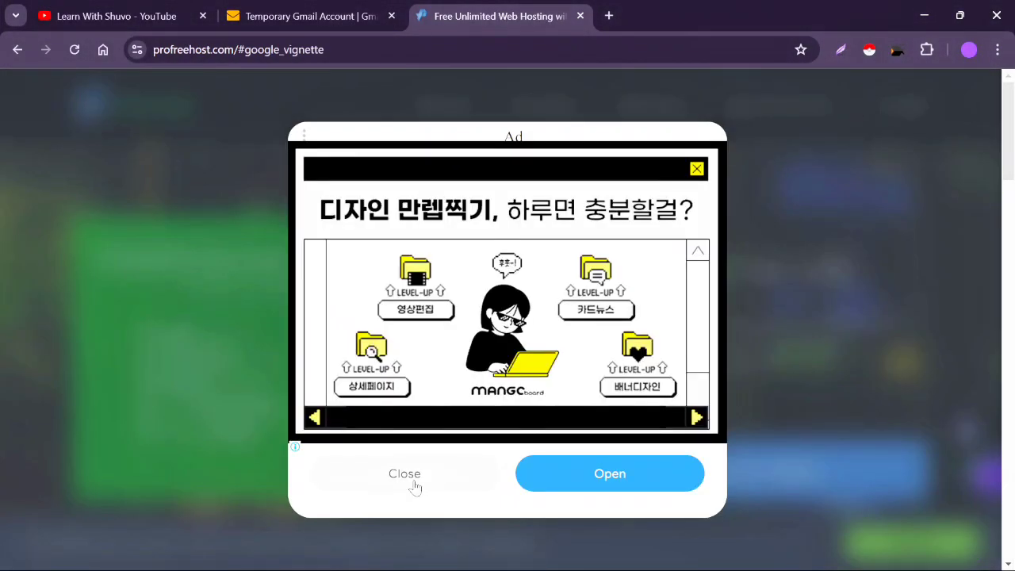
pyautogui.click(404, 474)
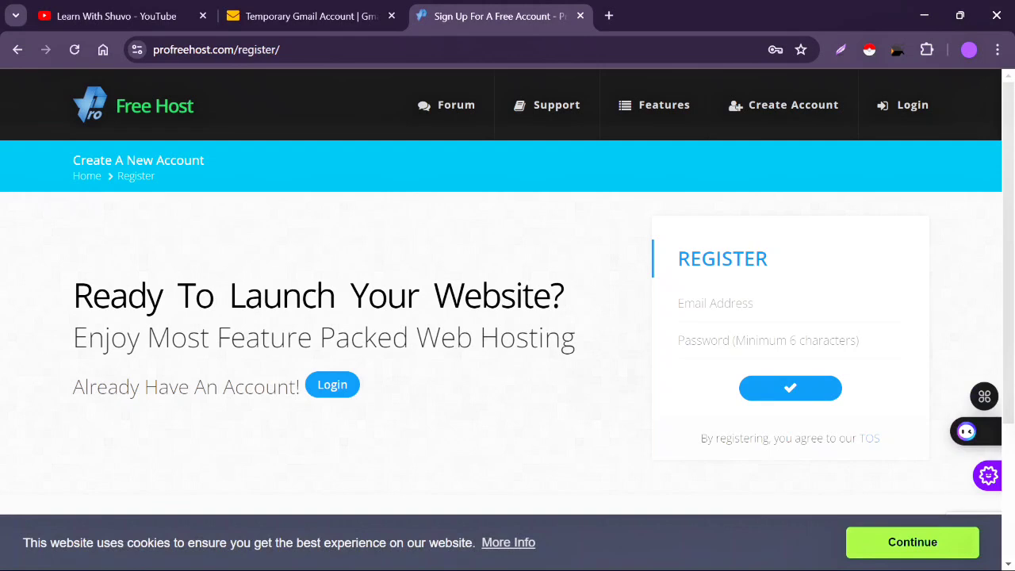
pyautogui.click(773, 304)
pyautogui.click(718, 341)
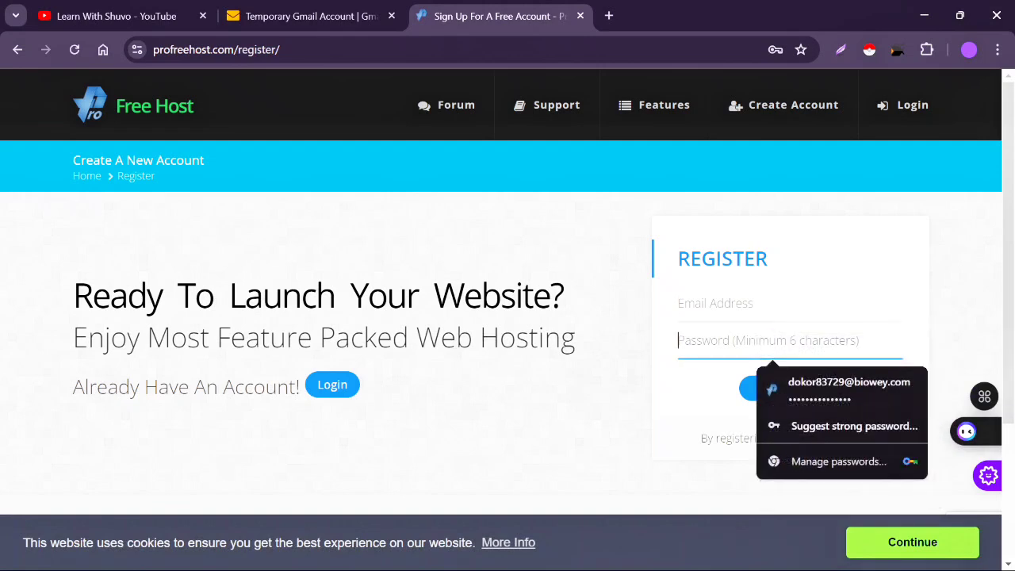
pyautogui.click(329, 9)
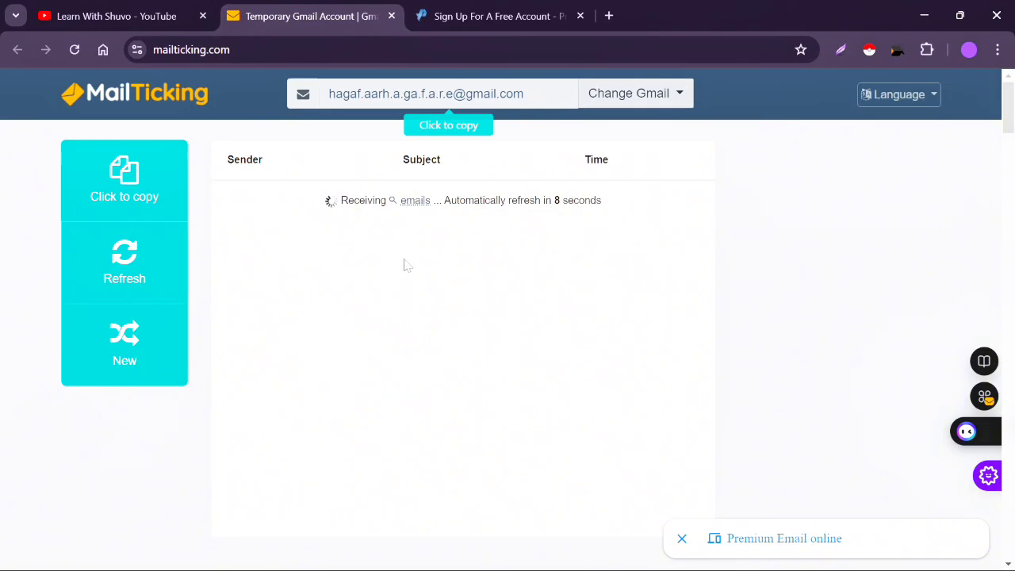
# - Copy the temporary MailTicking address and return to the ProFreeHost sign-up tab
pyautogui.click(120, 188)
pyautogui.hotkey('ctrl', 'c')
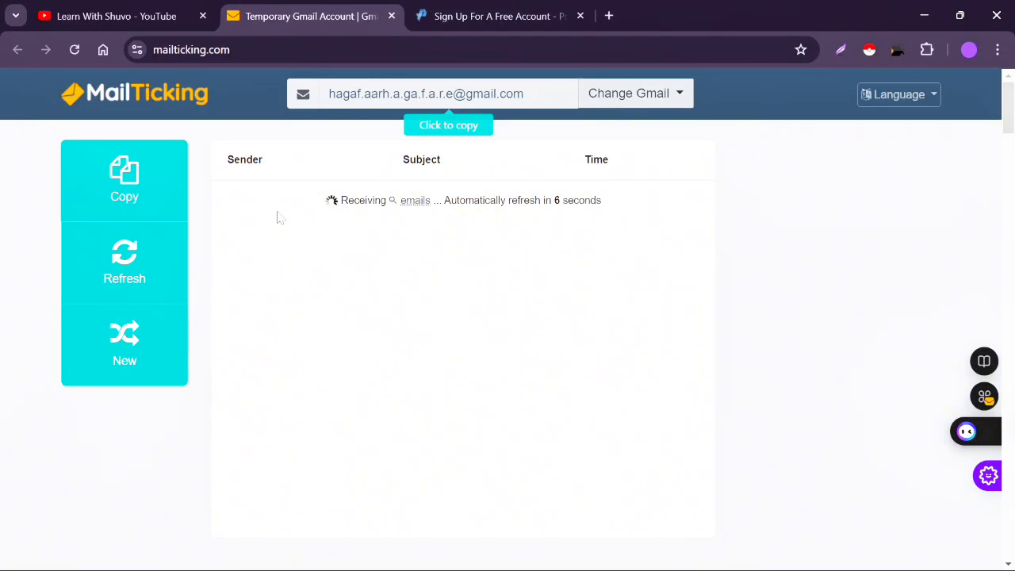
pyautogui.click(484, 13)
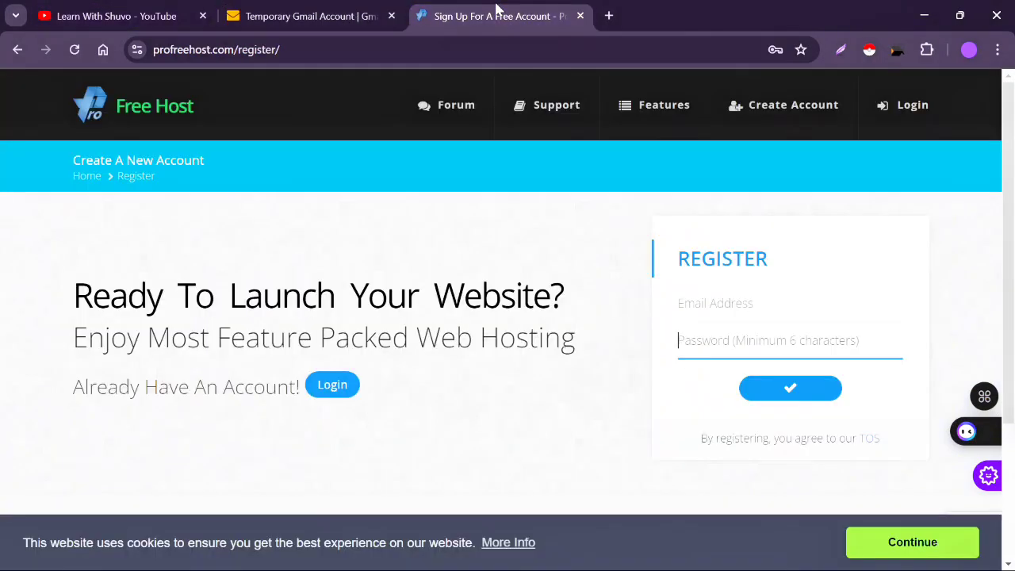
# - Paste the temporary email into the sign-up form, enter a password and submit registration
pyautogui.click(730, 303)
pyautogui.rightClick(731, 304)
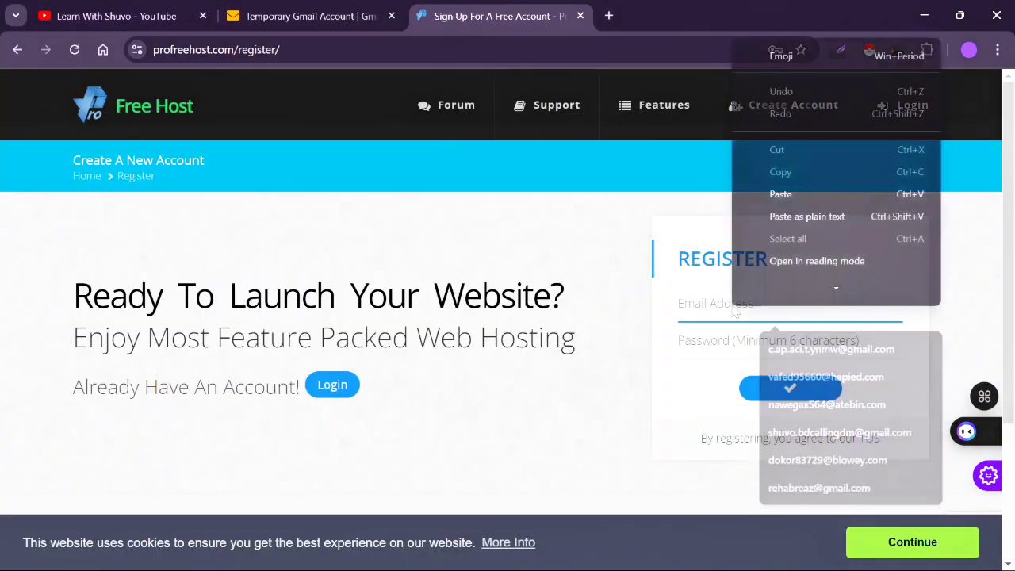
pyautogui.click(781, 201)
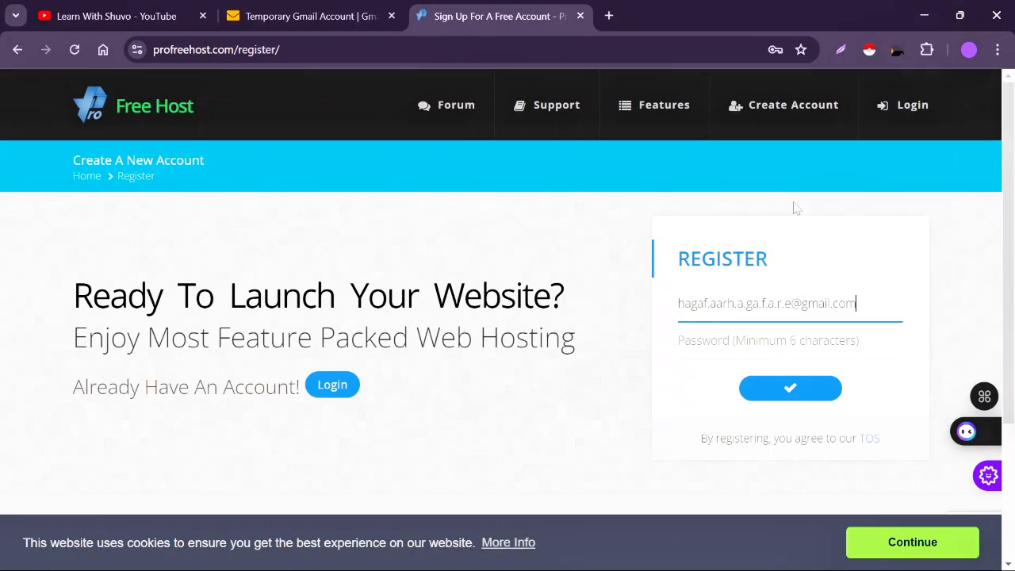
pyautogui.click(768, 341)
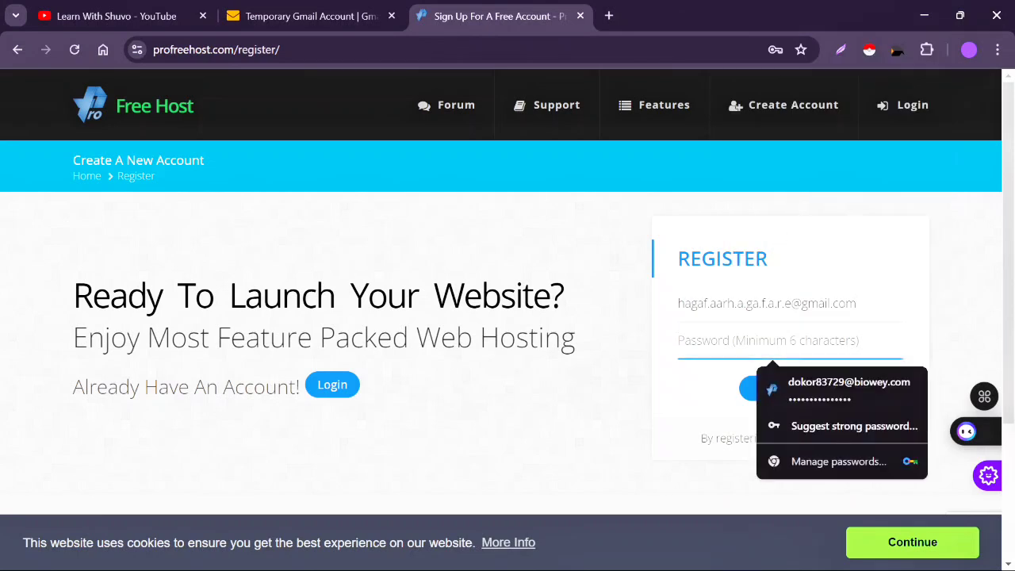
pyautogui.write('a')
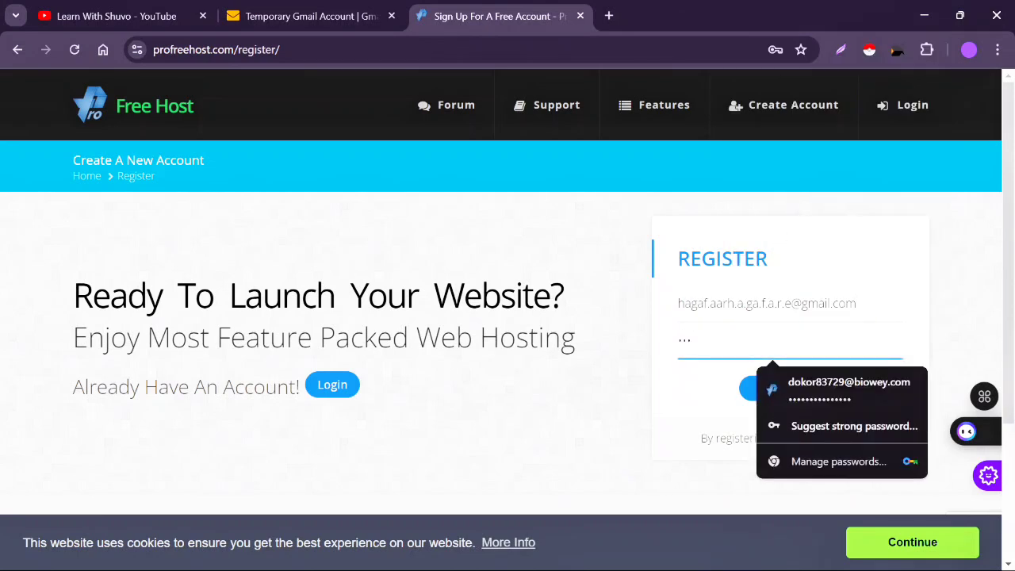
pyautogui.click(706, 395)
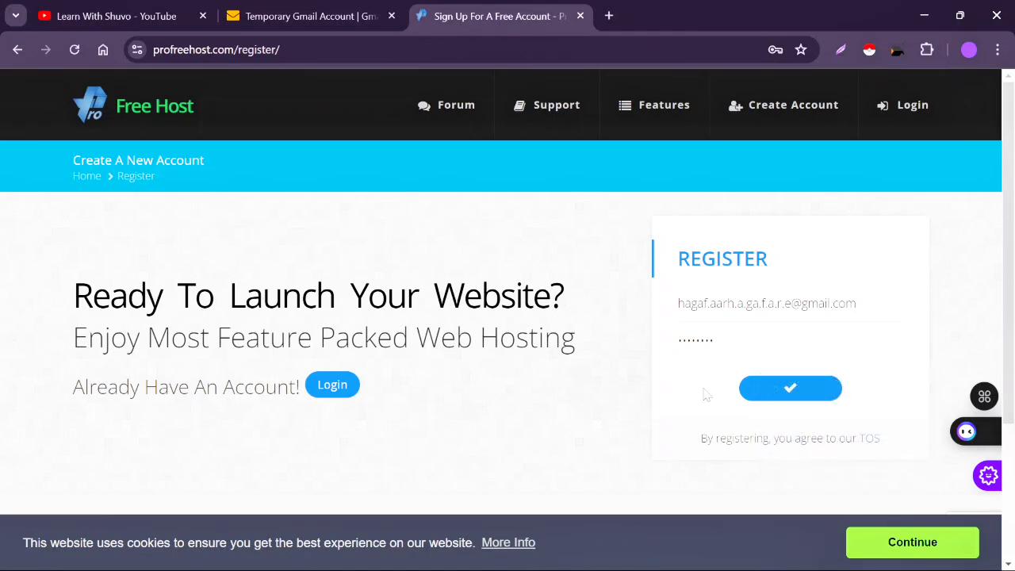
pyautogui.click(781, 390)
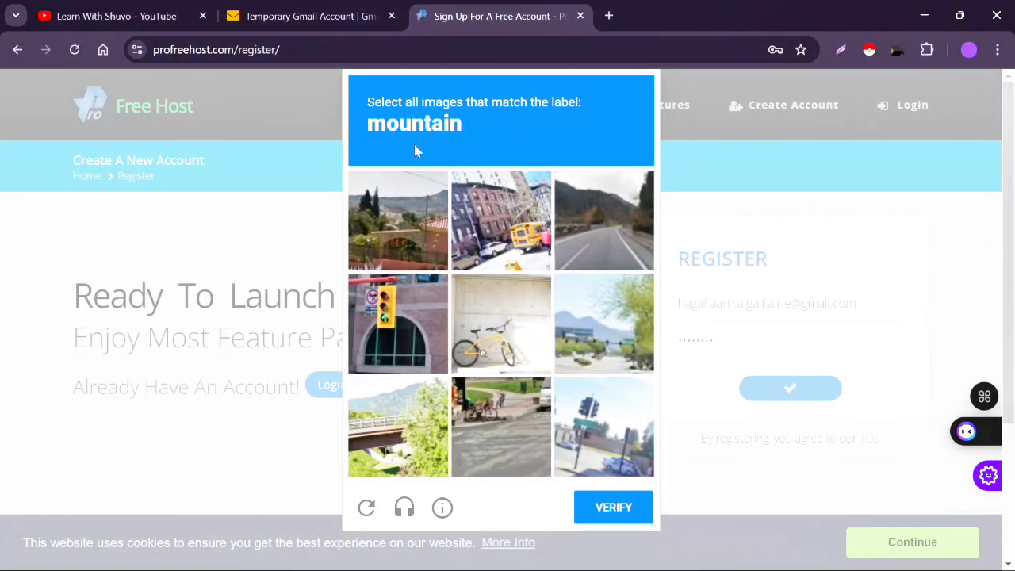
# - Solve the mountain image captcha and save the login password in Chrome
pyautogui.click(401, 243)
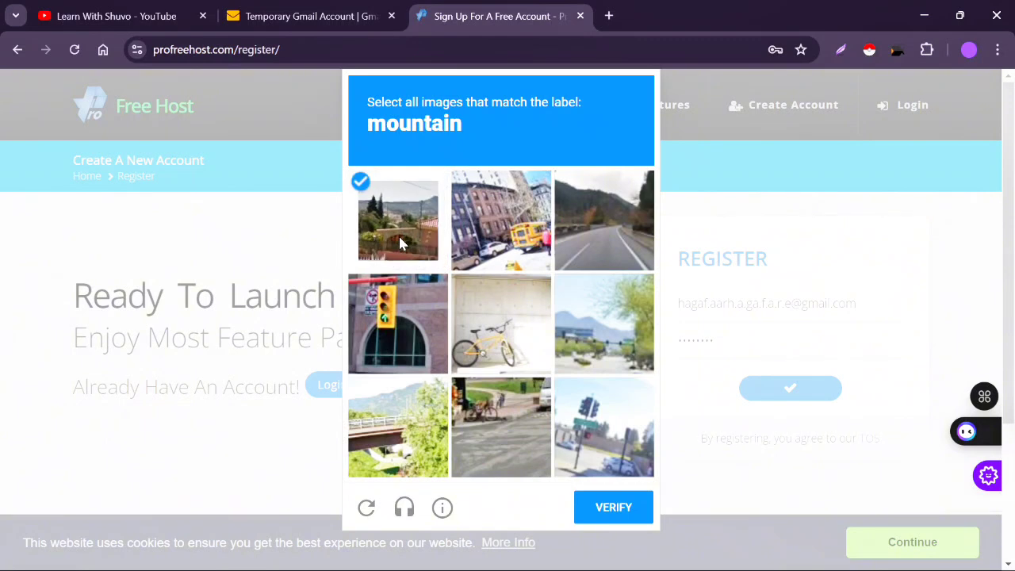
pyautogui.click(582, 219)
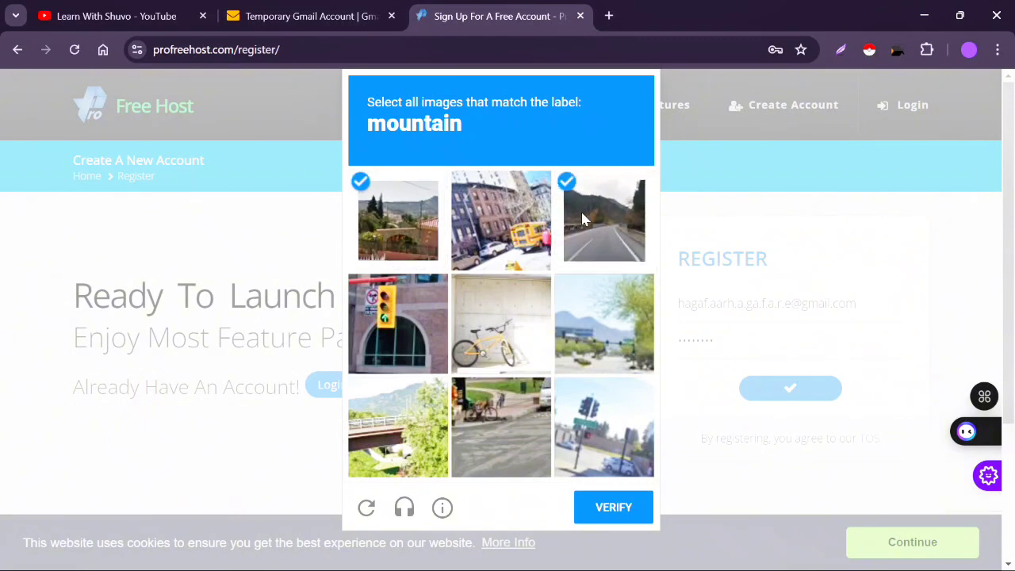
pyautogui.click(598, 321)
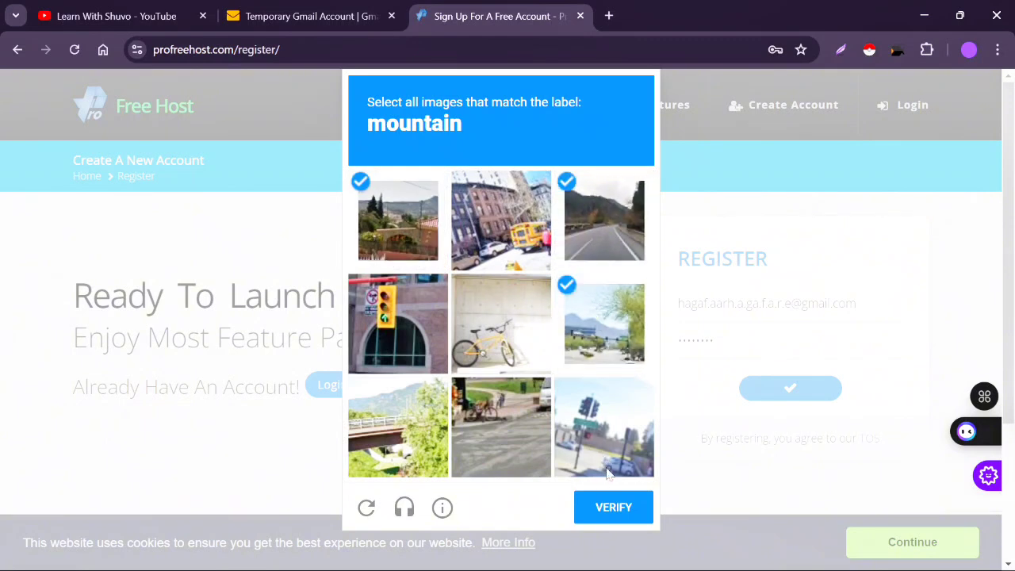
pyautogui.click(599, 510)
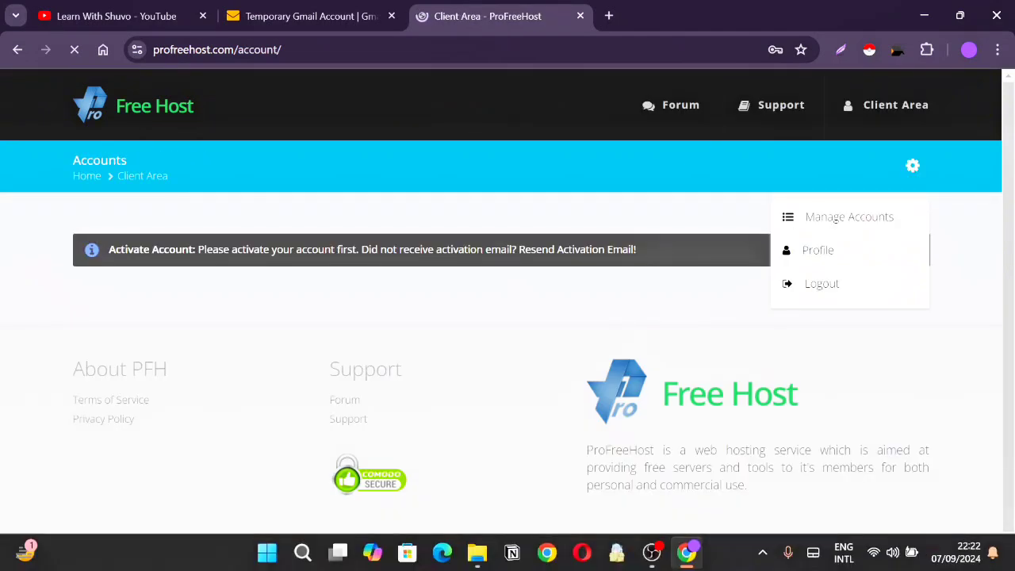
pyautogui.scroll(-3, 582, 444)
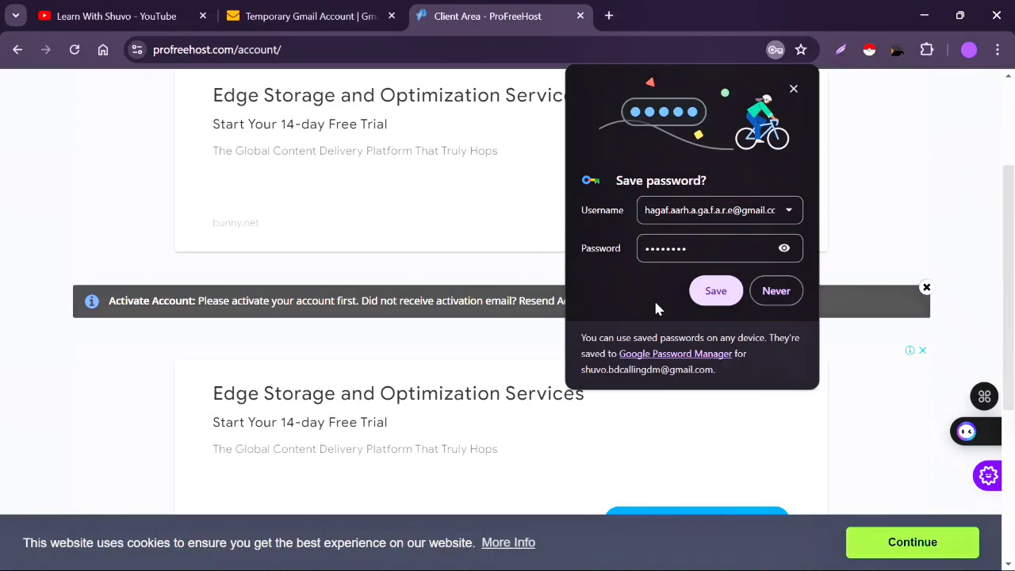
pyautogui.click(716, 291)
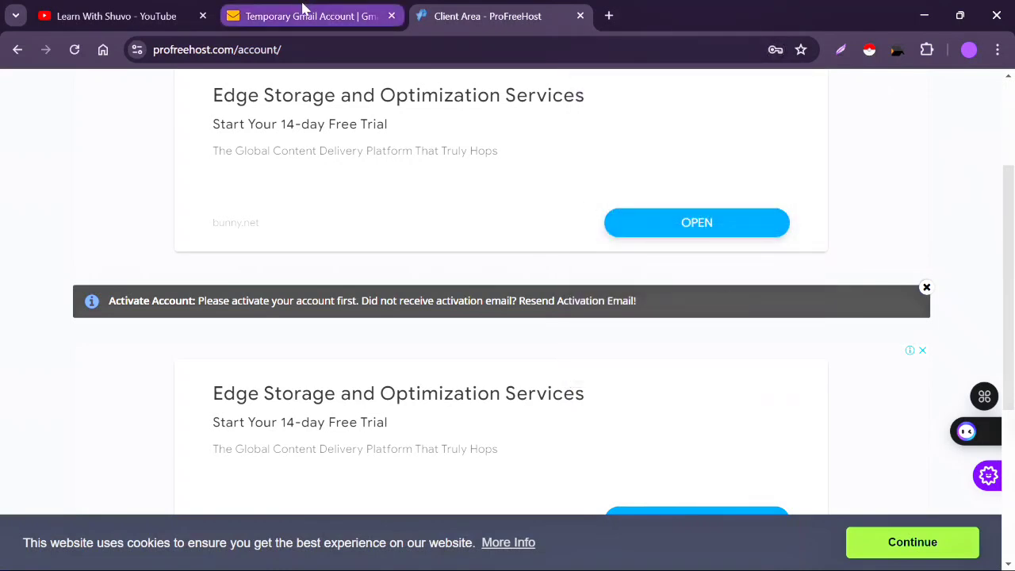
# - Refresh the MailTicking inbox twice, then close the full-page ad on the ProFreeHost client area
pyautogui.click(302, 9)
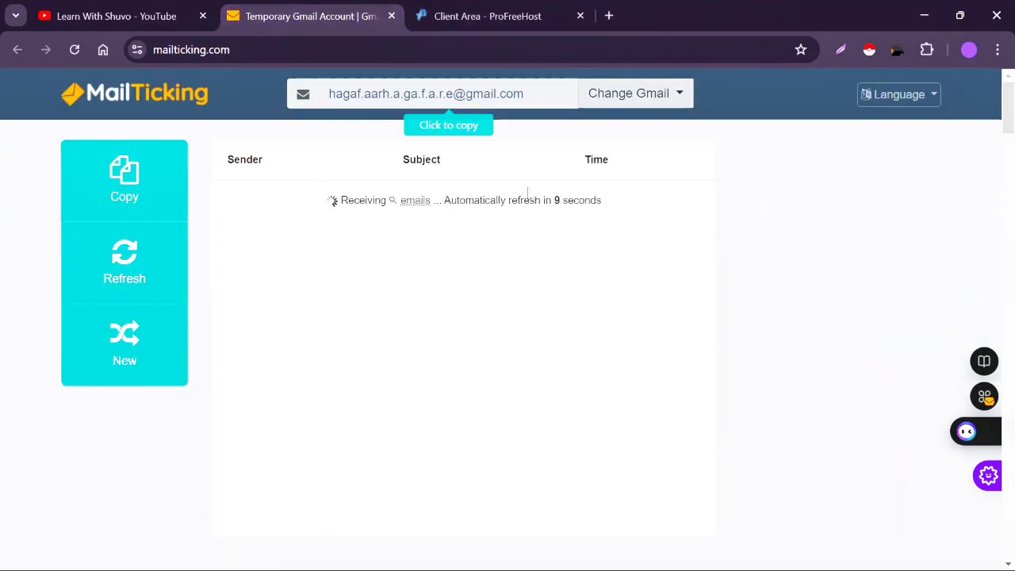
pyautogui.click(138, 256)
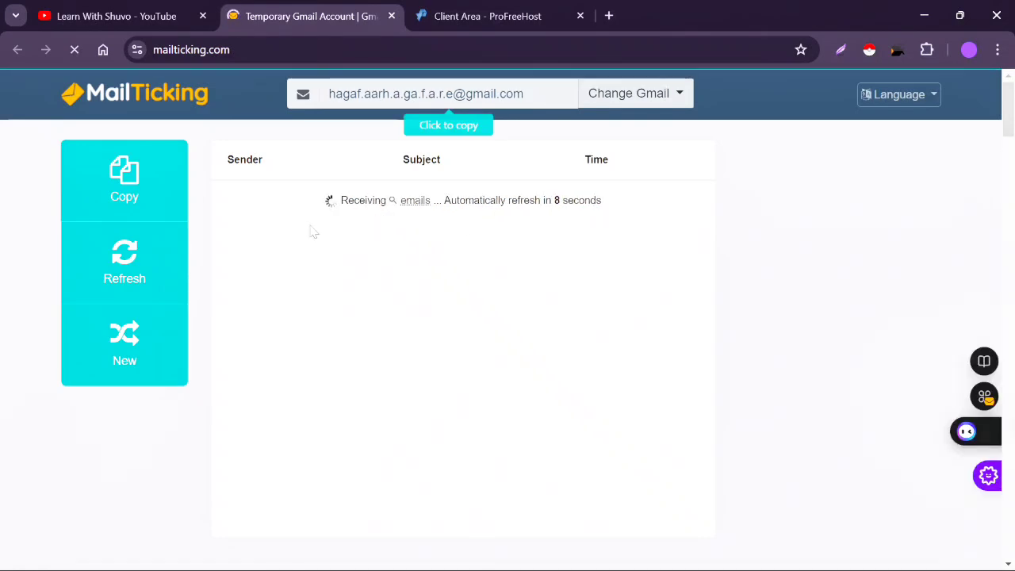
pyautogui.click(151, 266)
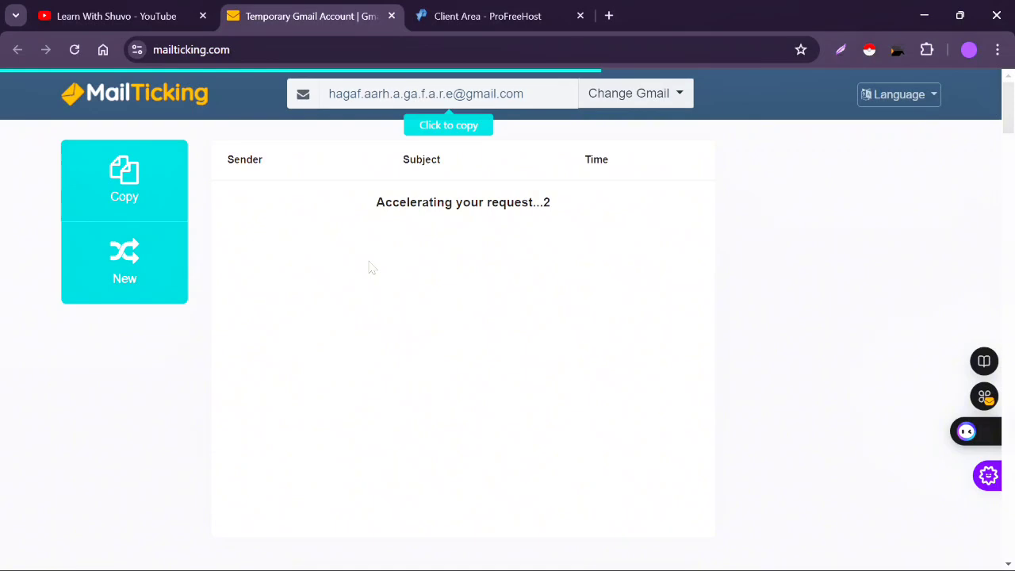
pyautogui.click(460, 23)
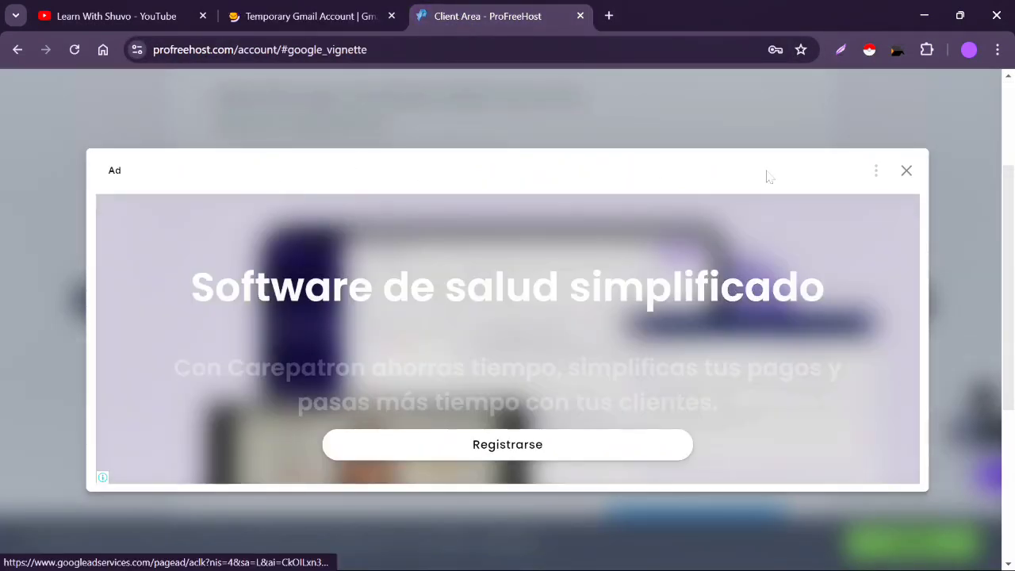
pyautogui.click(906, 171)
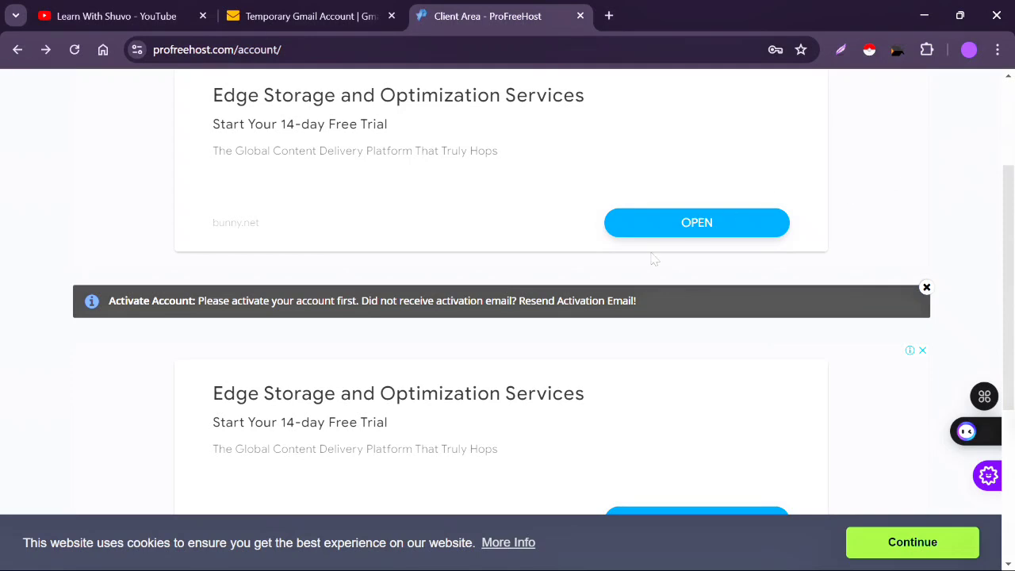
pyautogui.scroll(-2, 654, 260)
pyautogui.scroll(-3, 654, 259)
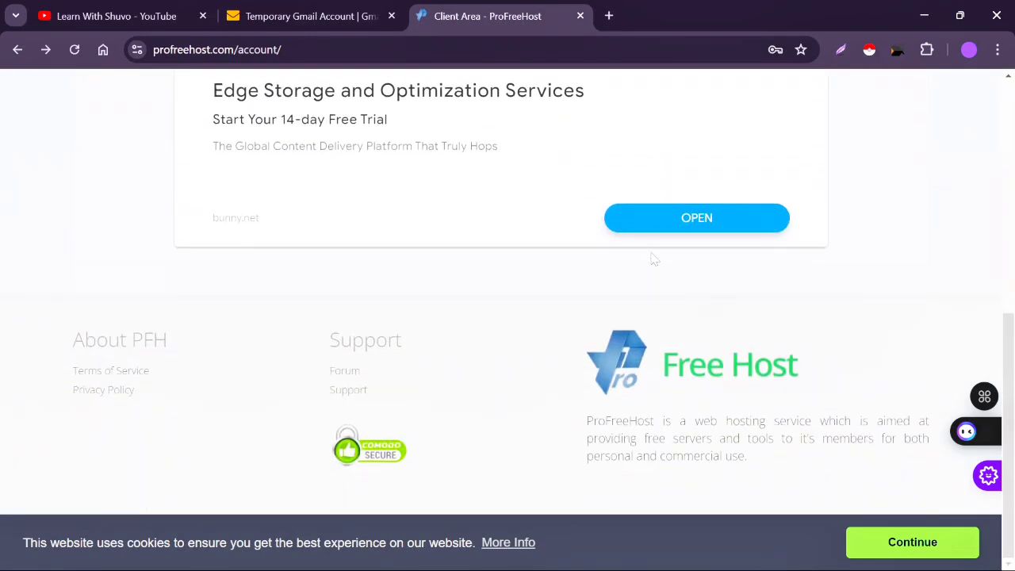
pyautogui.scroll(7, 654, 259)
pyautogui.scroll(-3, 654, 259)
# - Open ProFreeHost's Account Activation email and follow its Activate Account link
pyautogui.click(294, 15)
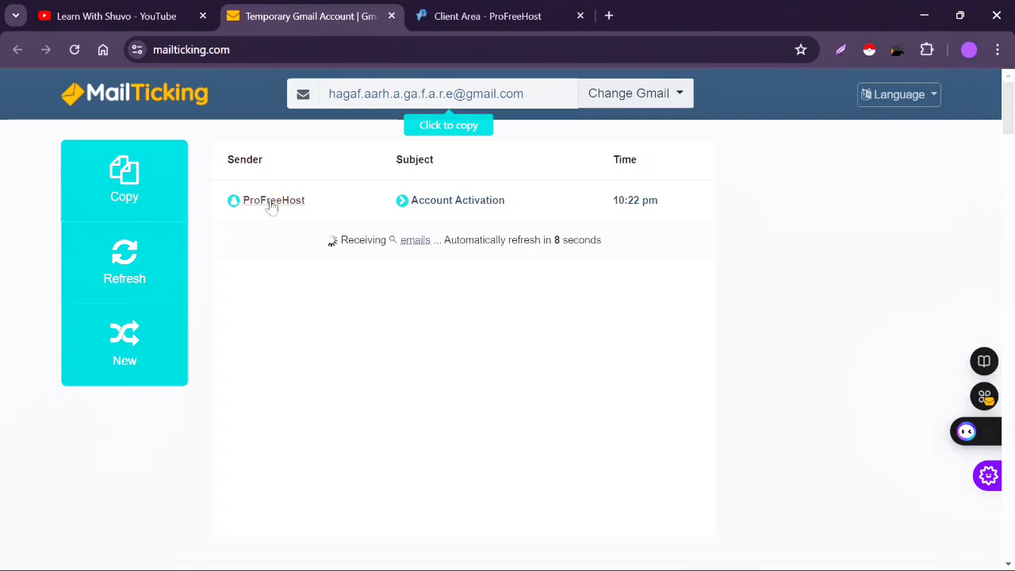
pyautogui.click(436, 203)
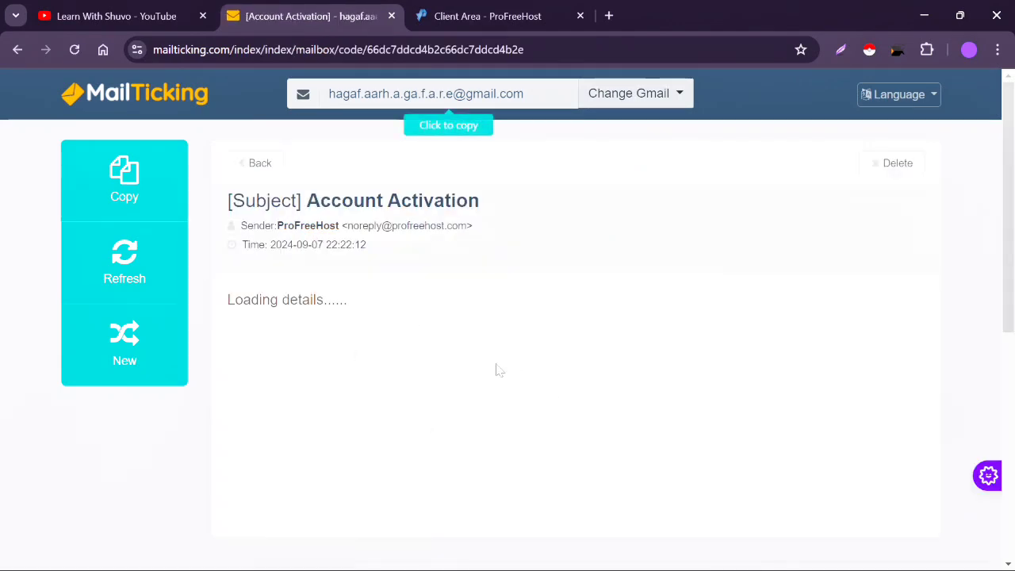
pyautogui.scroll(-2, 464, 381)
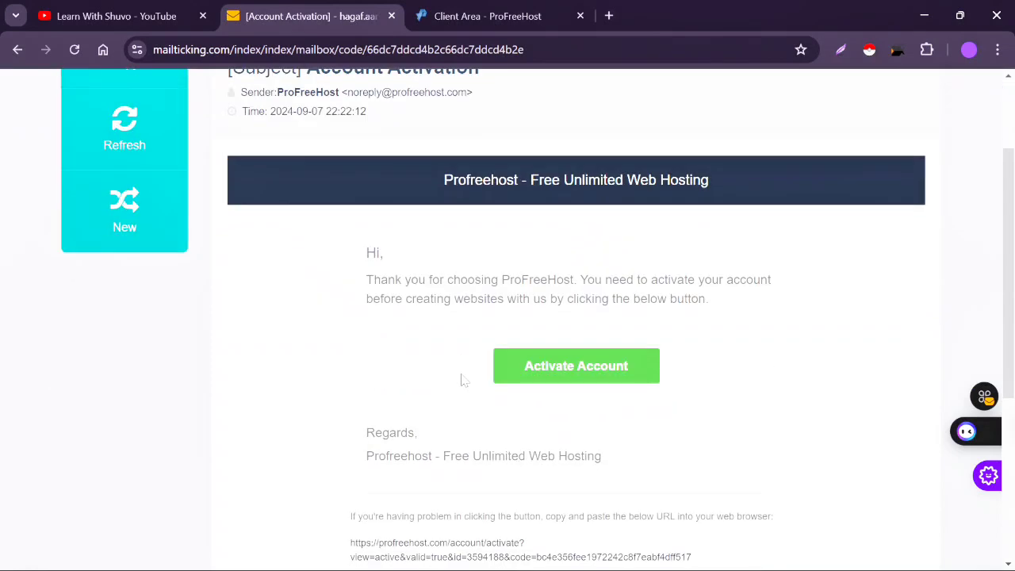
pyautogui.click(584, 370)
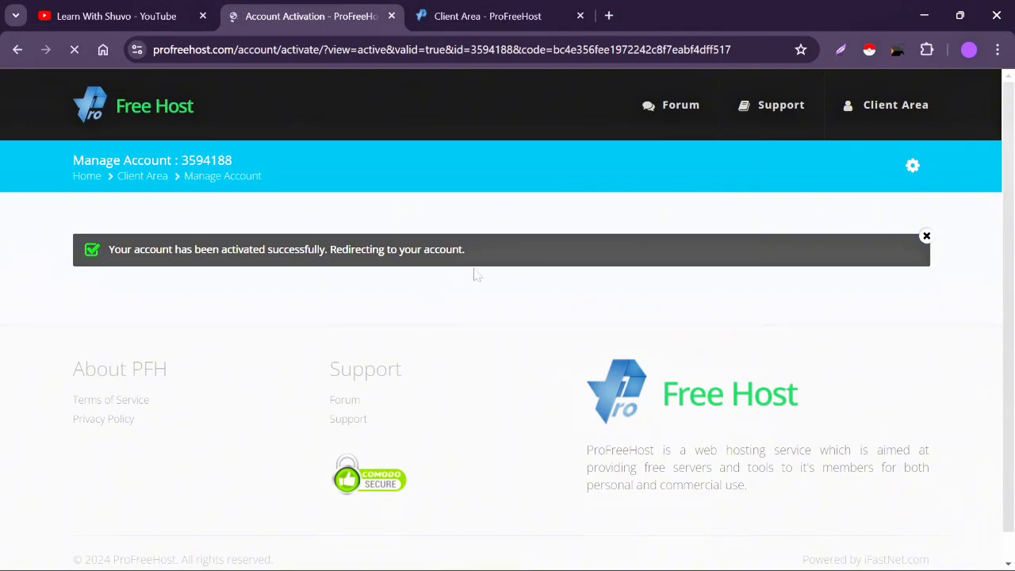
# - Close the old Client Area tab and scroll the Accounts page showing no hosting accounts
pyautogui.click(580, 16)
pyautogui.scroll(-3, 569, 329)
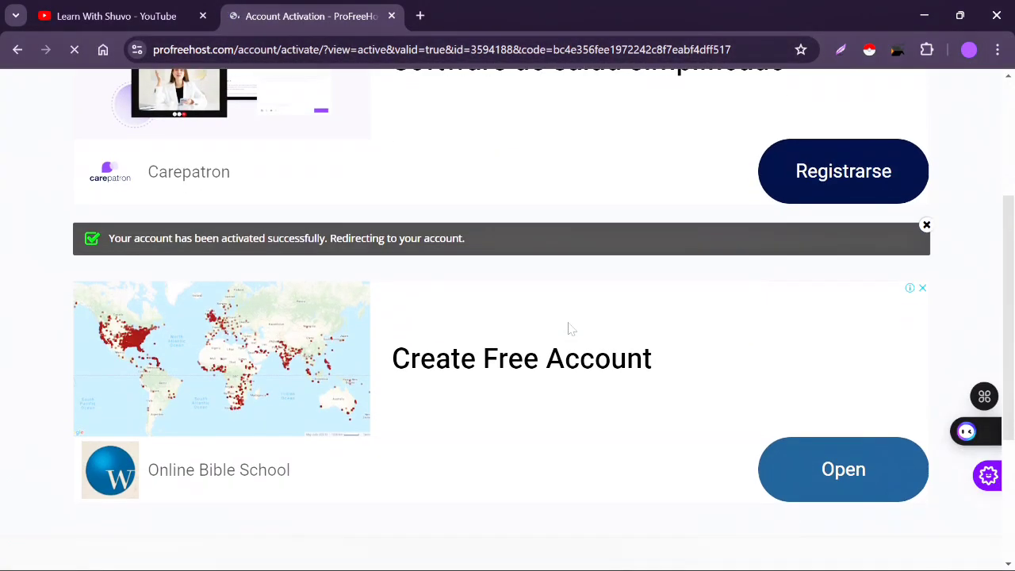
pyautogui.scroll(-3, 478, 284)
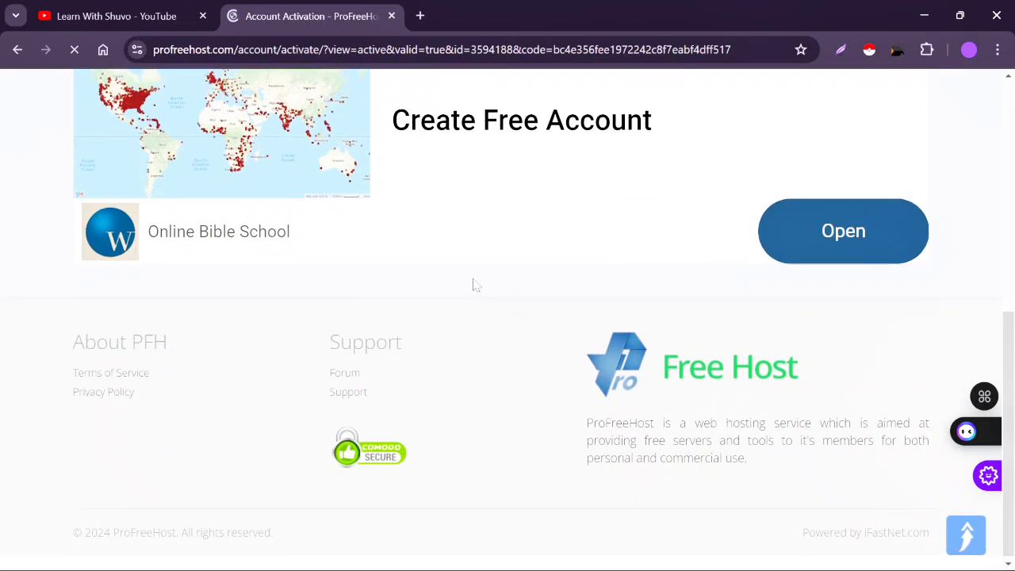
pyautogui.scroll(6, 477, 286)
pyautogui.scroll(-5, 474, 285)
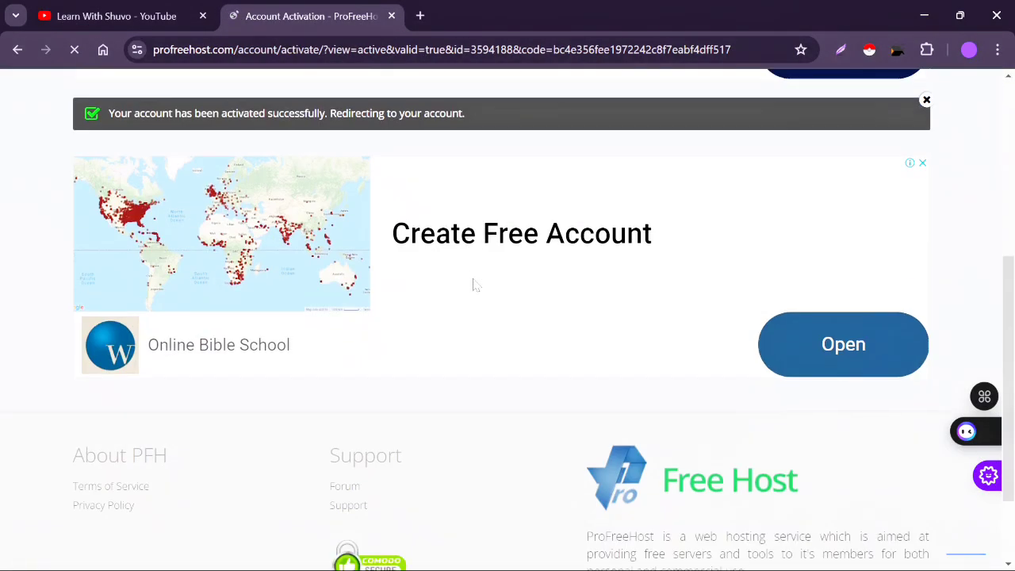
pyautogui.scroll(5, 473, 285)
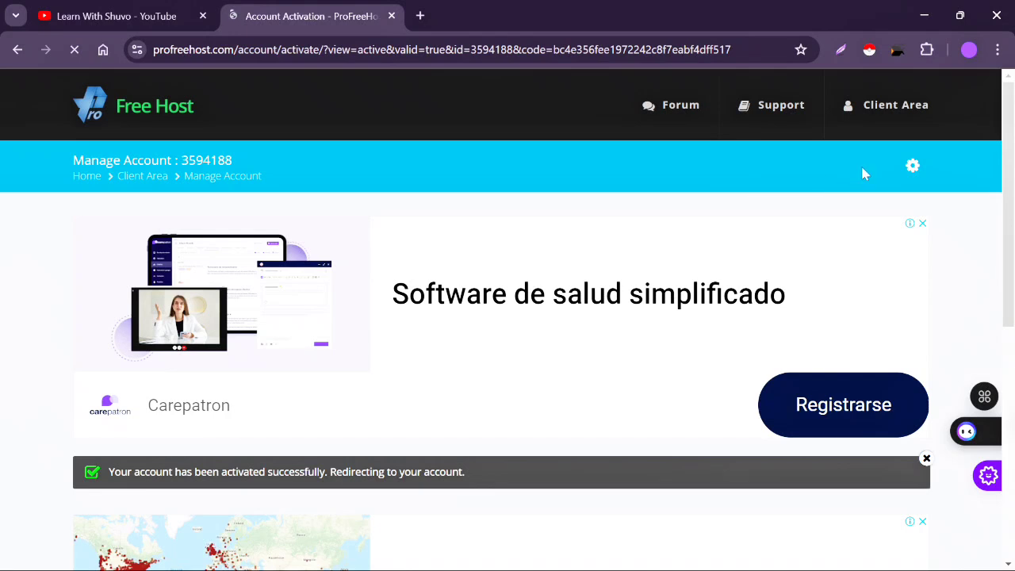
pyautogui.moveTo(912, 168)
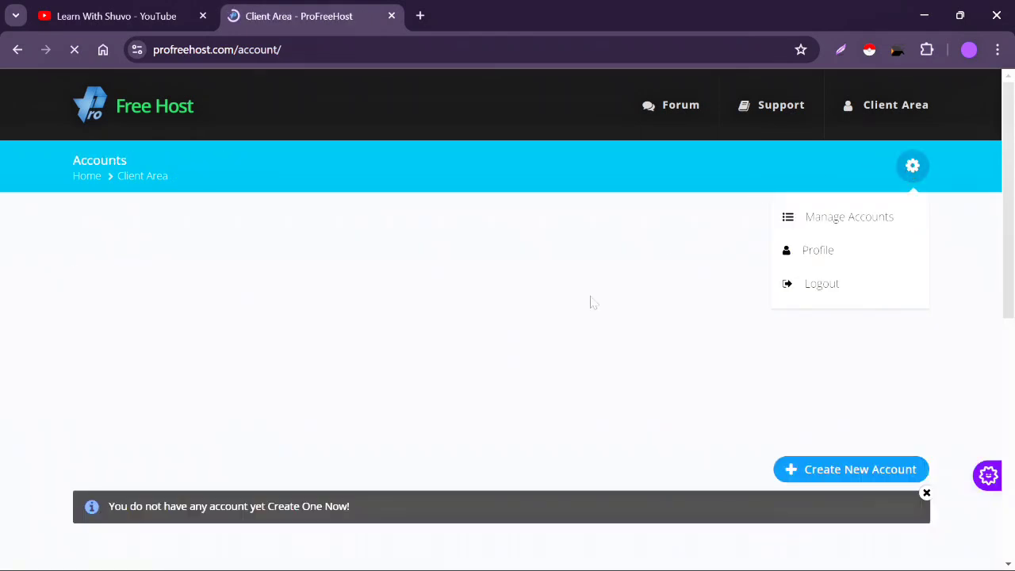
pyautogui.scroll(-2, 575, 389)
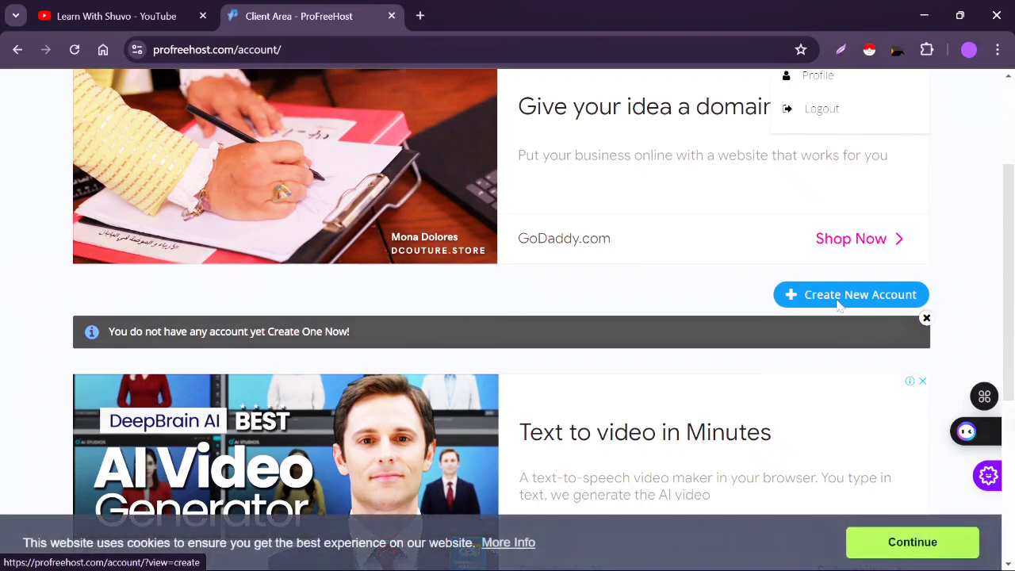
# - Start a new hosting account, dismissing the IDM trial notice, to reach Create New Website
pyautogui.click(837, 303)
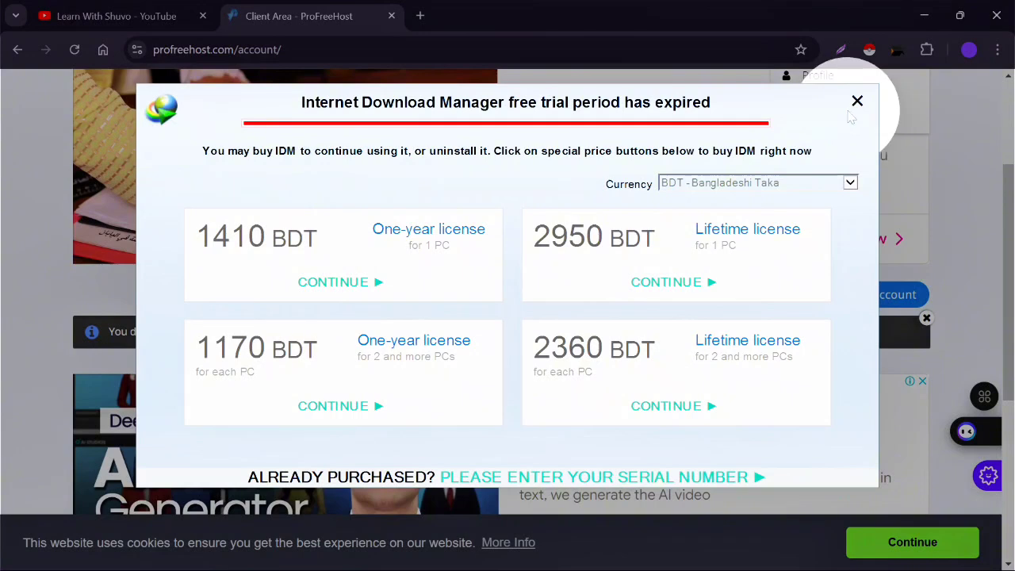
pyautogui.click(857, 101)
pyautogui.click(831, 297)
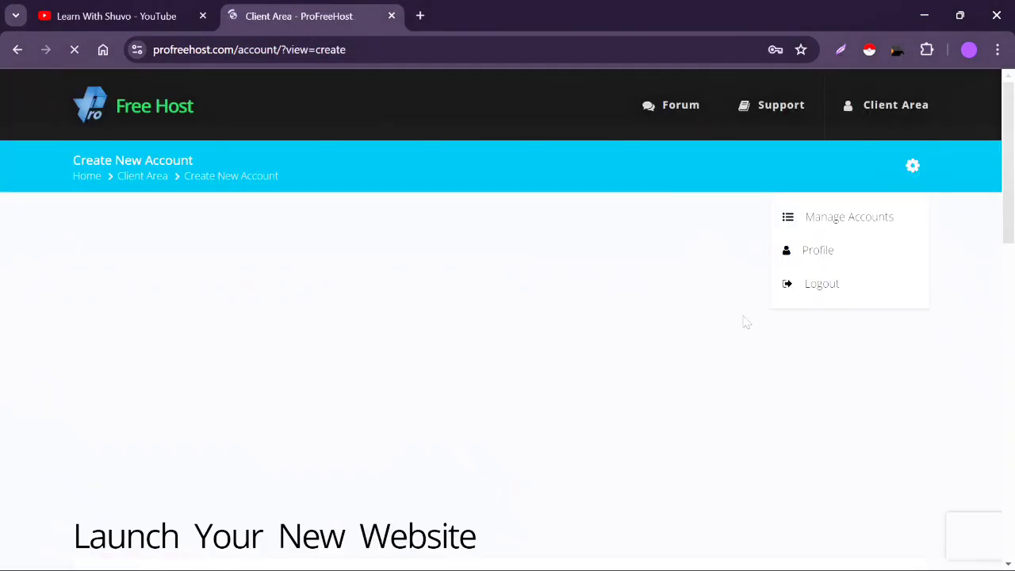
# - Select the ns1–ns4.byet.org nameserver addresses and close the Answer.AI popup
pyautogui.scroll(-5, 783, 423)
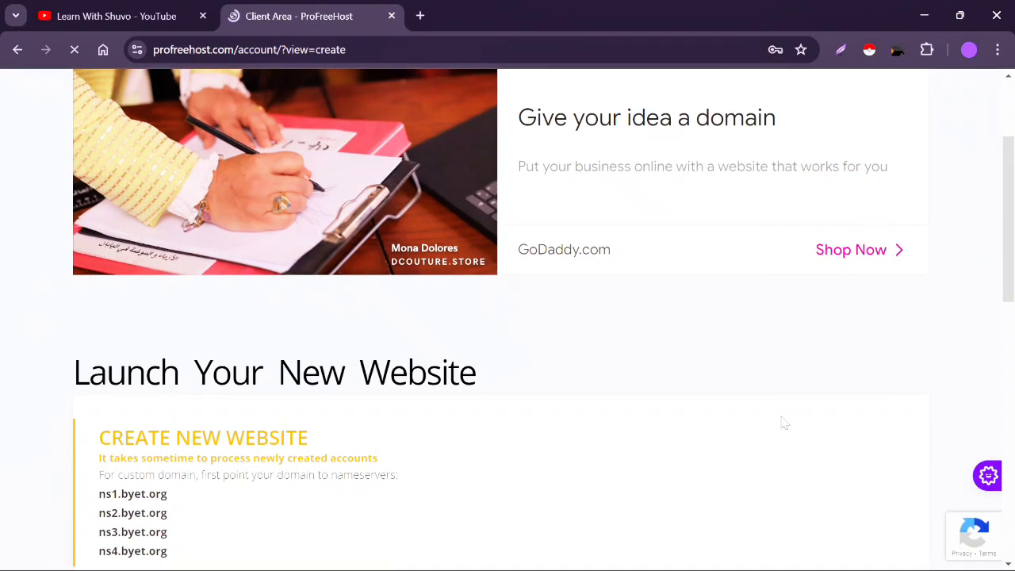
pyautogui.scroll(-2, 782, 423)
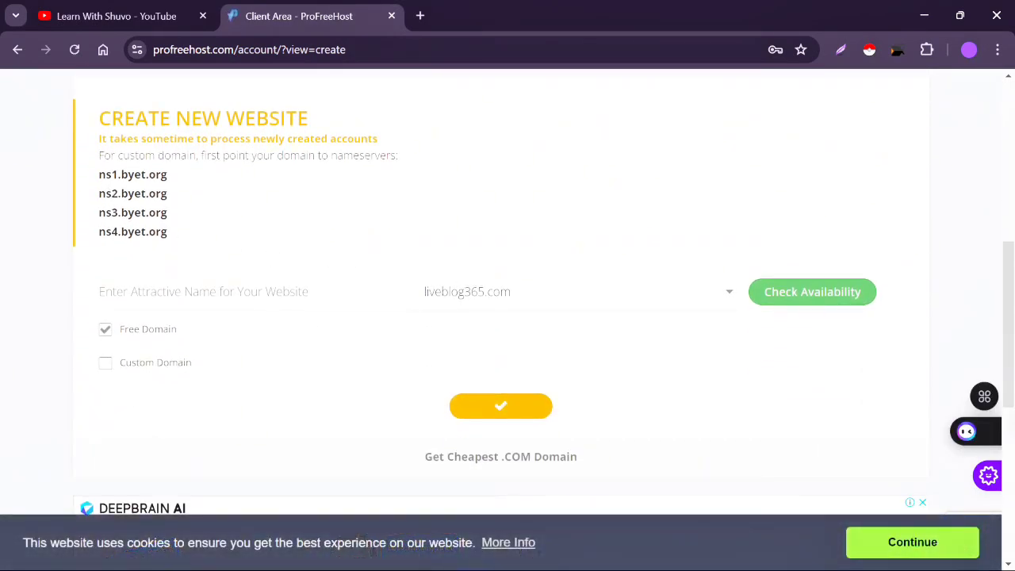
pyautogui.moveTo(99, 168); pyautogui.dragTo(180, 242)
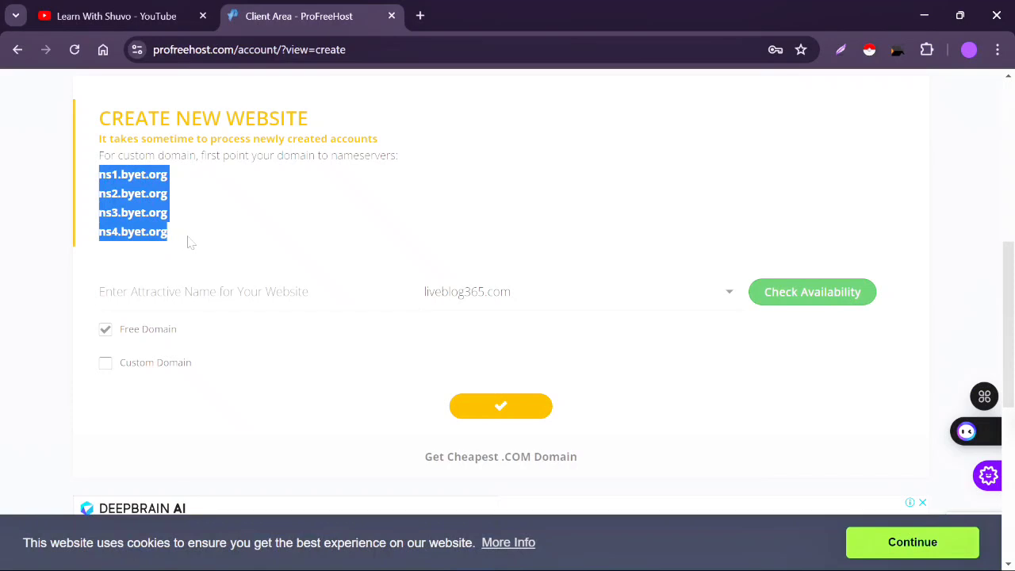
pyautogui.click(194, 244)
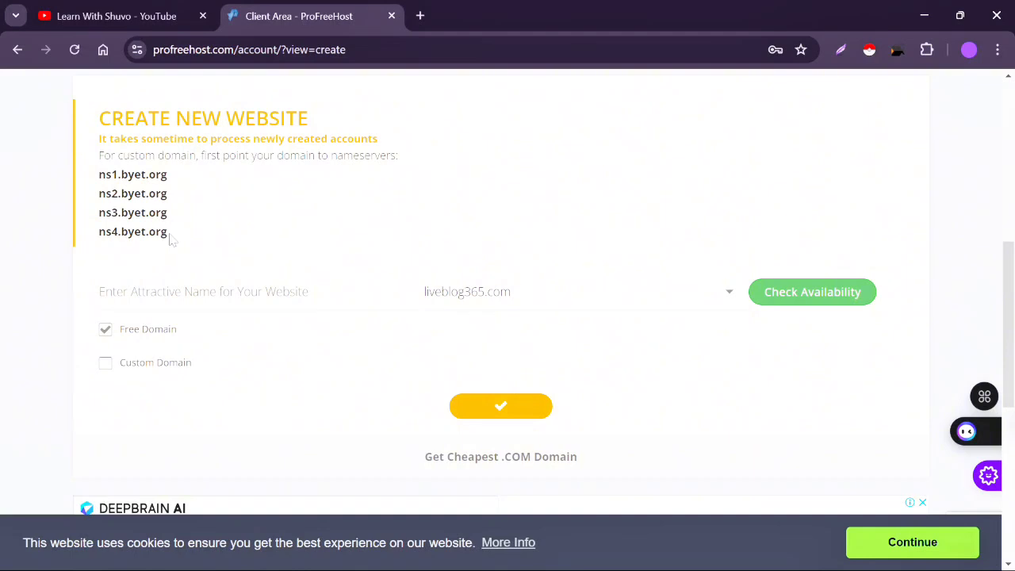
pyautogui.moveTo(169, 237); pyautogui.dragTo(92, 177)
pyautogui.click(198, 214)
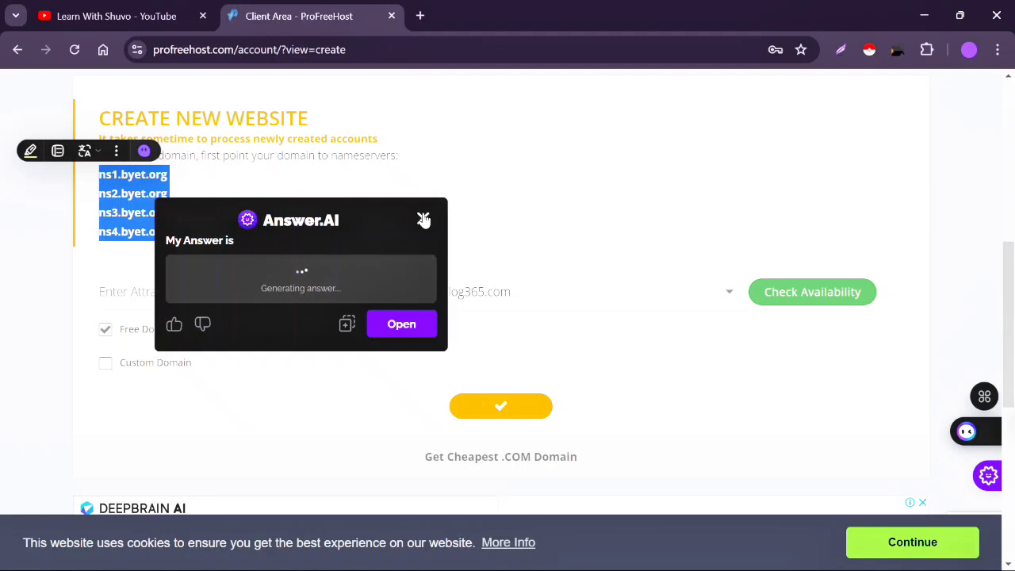
pyautogui.click(423, 219)
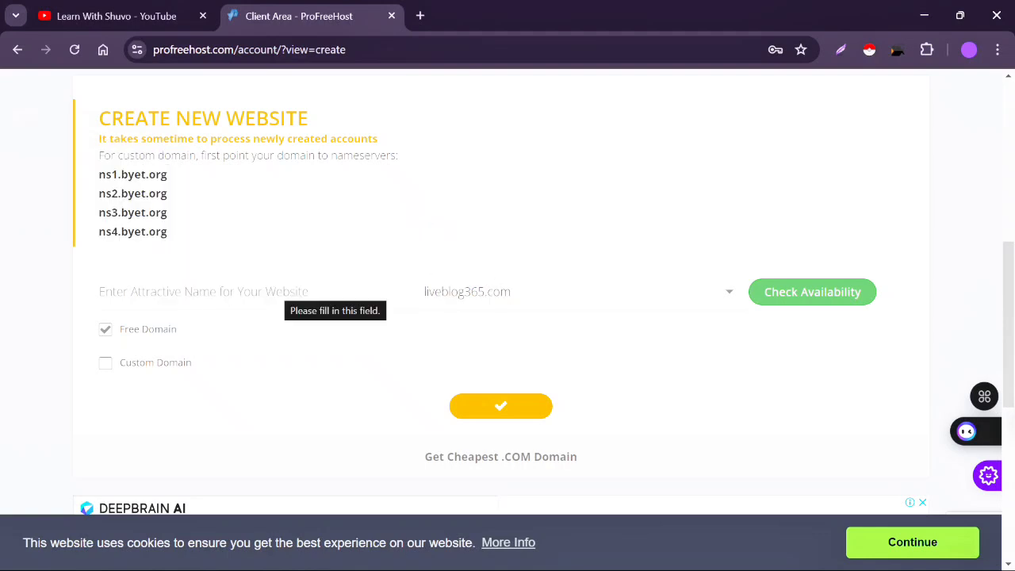
# - Enter a website name on liveblog365.com, check availability, and select the available-domain message
pyautogui.click(284, 291)
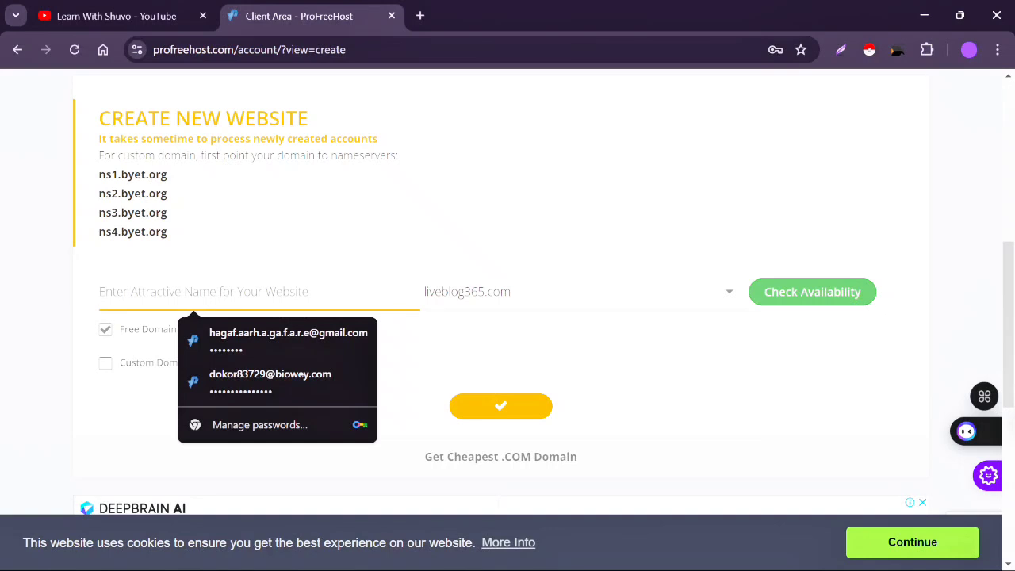
pyautogui.write('learnwithshuvo')
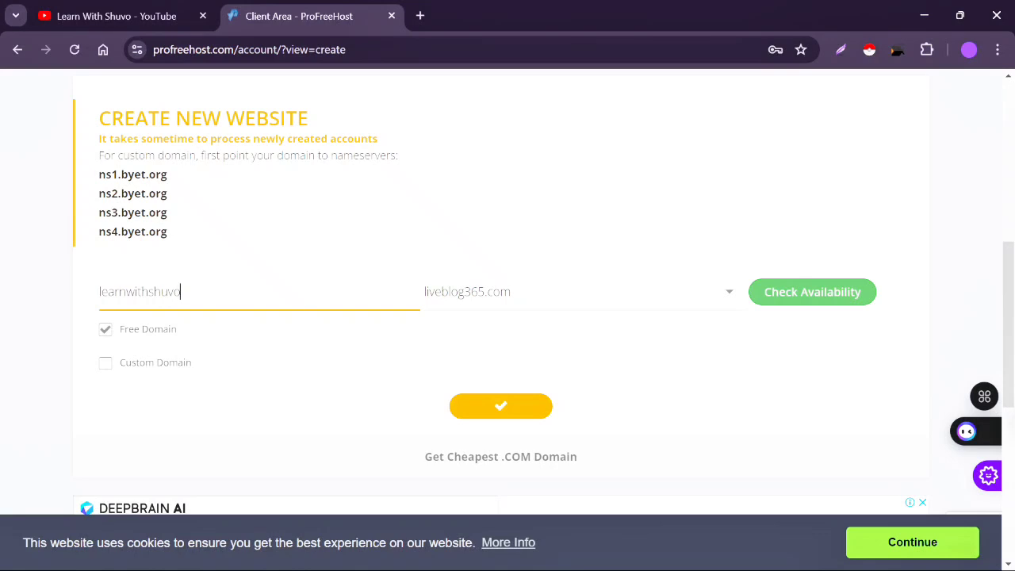
pyautogui.click(489, 295)
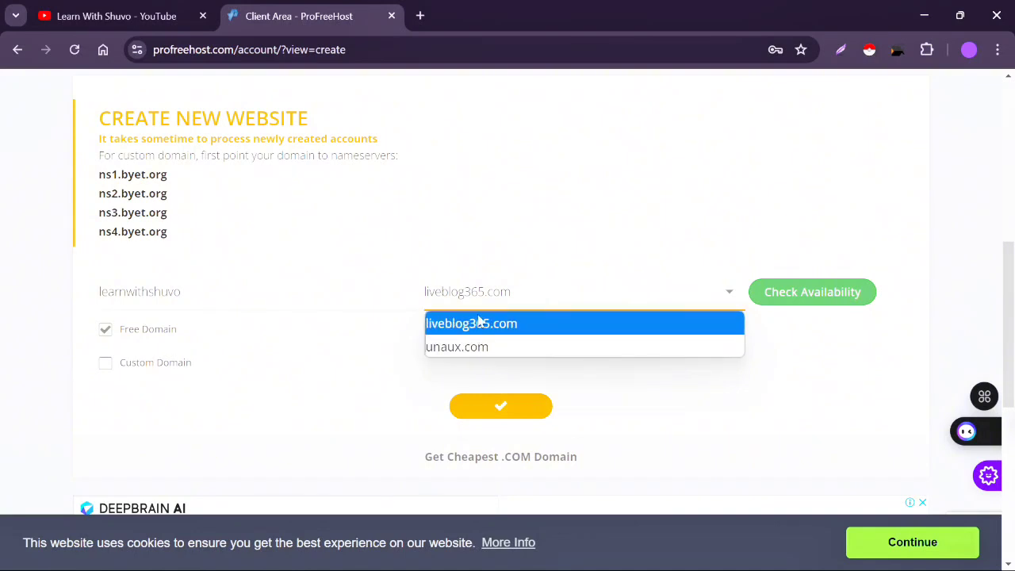
pyautogui.click(520, 328)
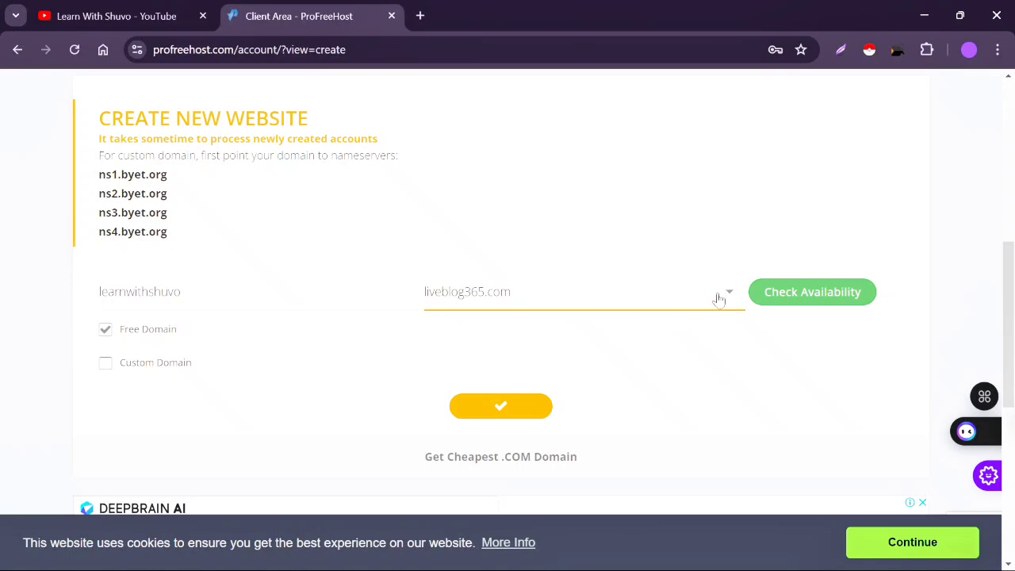
pyautogui.click(825, 296)
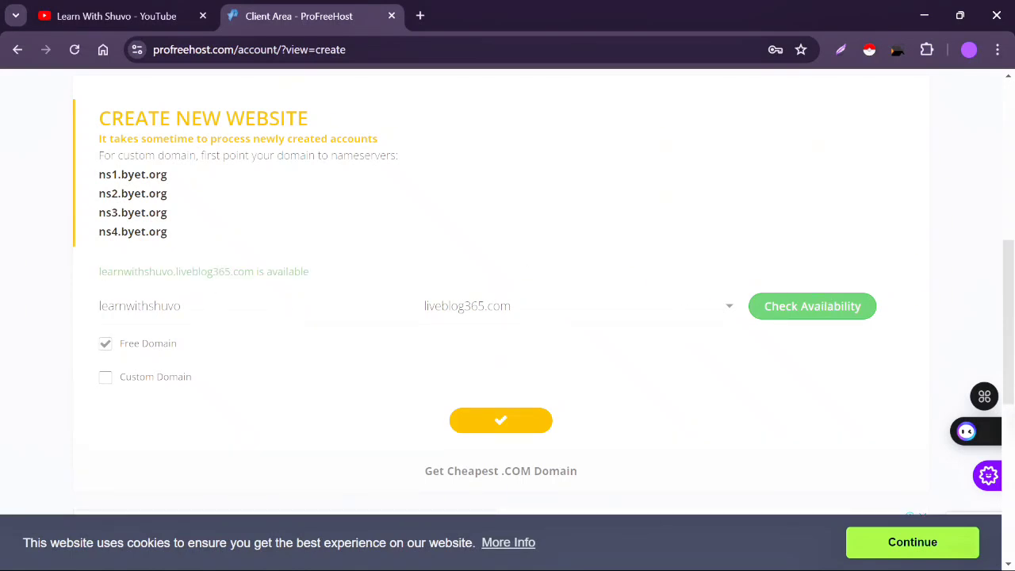
pyautogui.moveTo(97, 272); pyautogui.dragTo(253, 272)
# - Submit the new website request and answer the stairs CAPTCHA round by marking five tiles
pyautogui.click(255, 272)
pyautogui.click(510, 422)
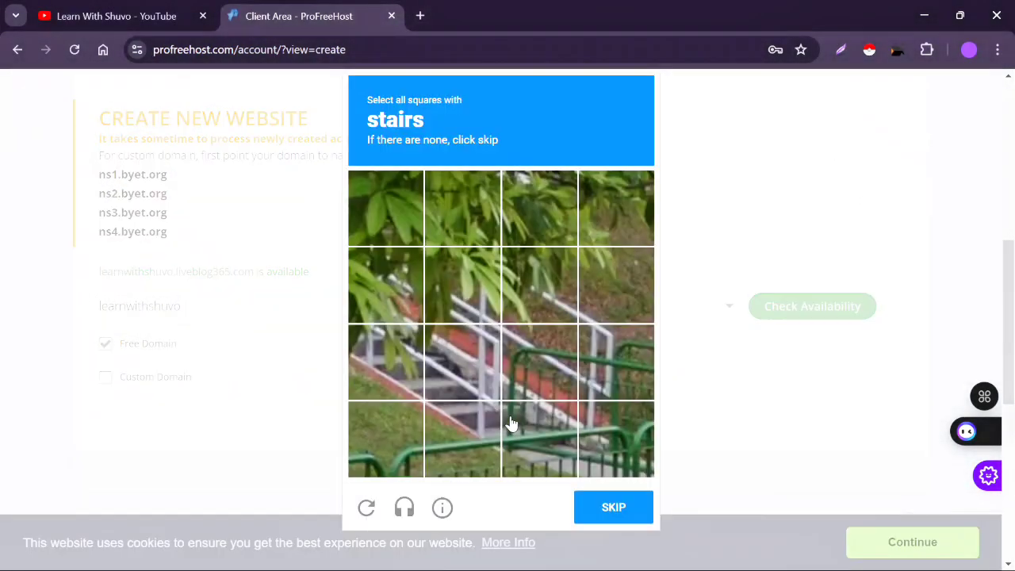
pyautogui.click(553, 426)
pyautogui.click(468, 363)
pyautogui.click(386, 349)
pyautogui.click(462, 428)
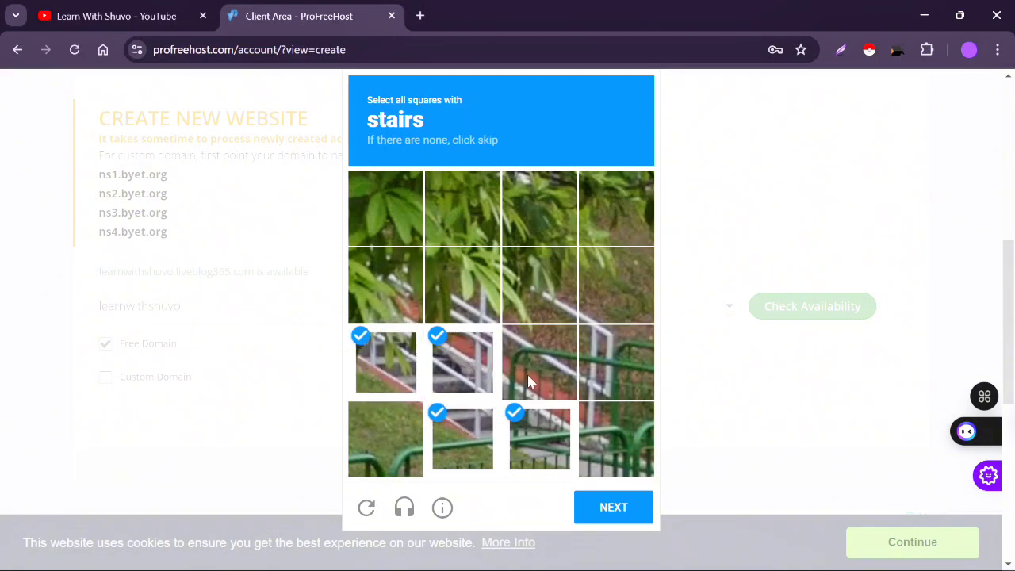
pyautogui.click(530, 382)
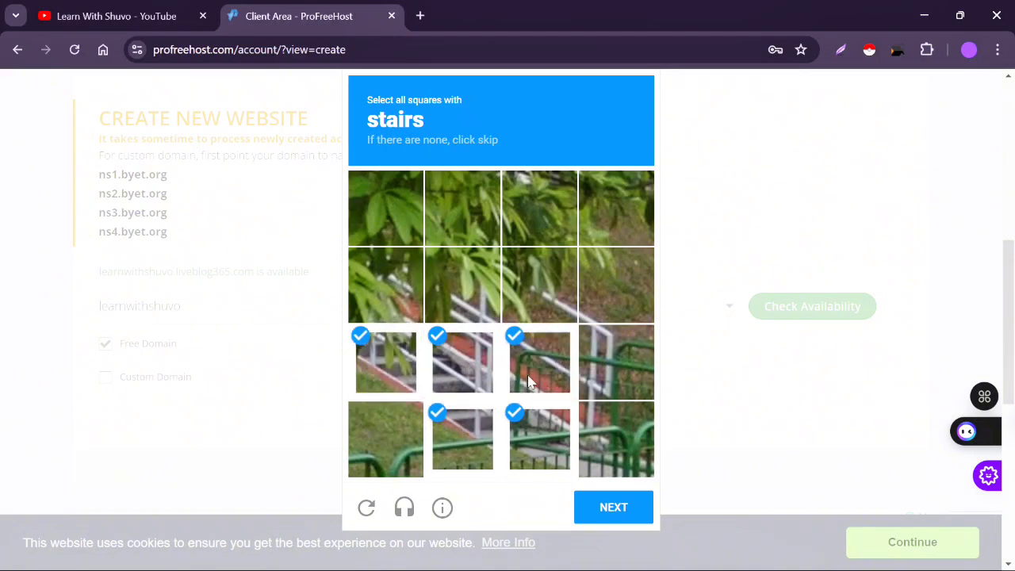
pyautogui.click(610, 512)
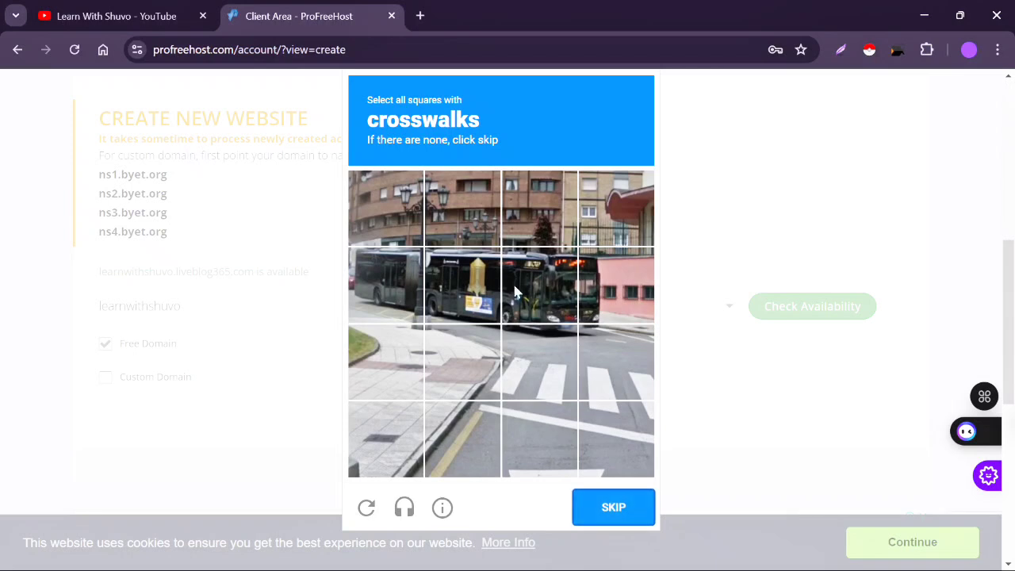
# - Mark the four crosswalk tiles and verify the CAPTCHA to create the account
pyautogui.click(531, 381)
pyautogui.click(619, 373)
pyautogui.click(622, 432)
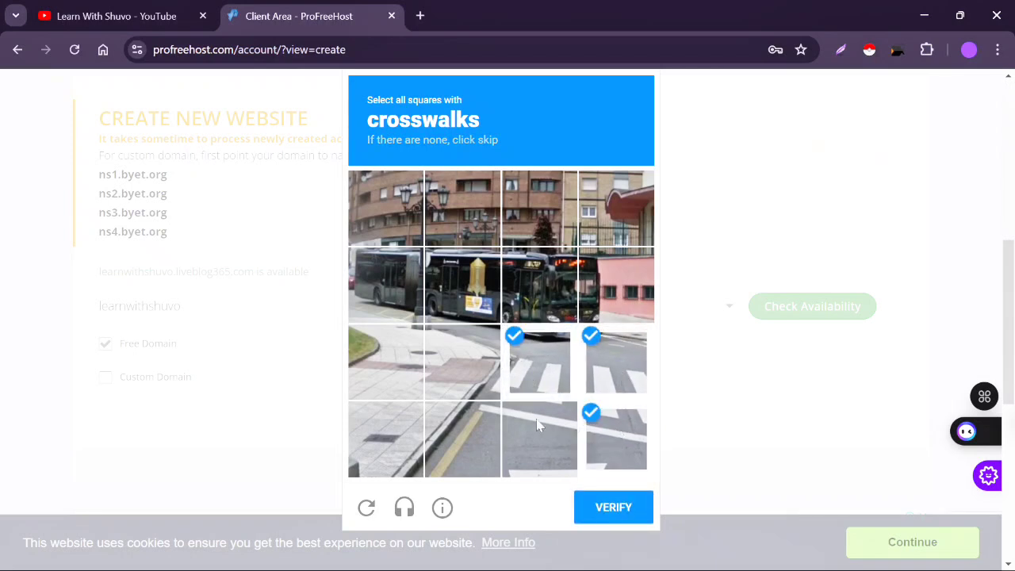
pyautogui.click(537, 424)
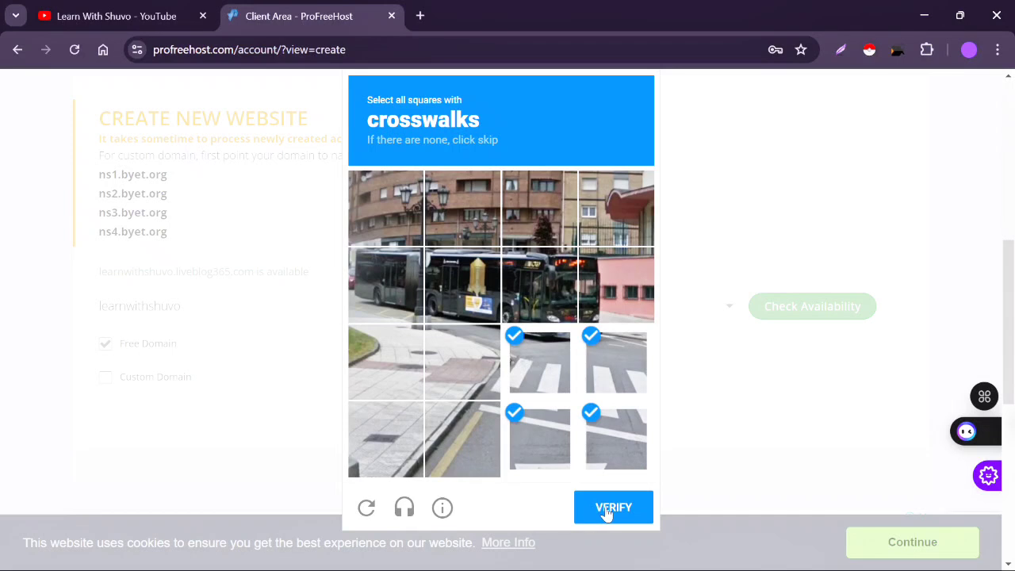
pyautogui.click(607, 512)
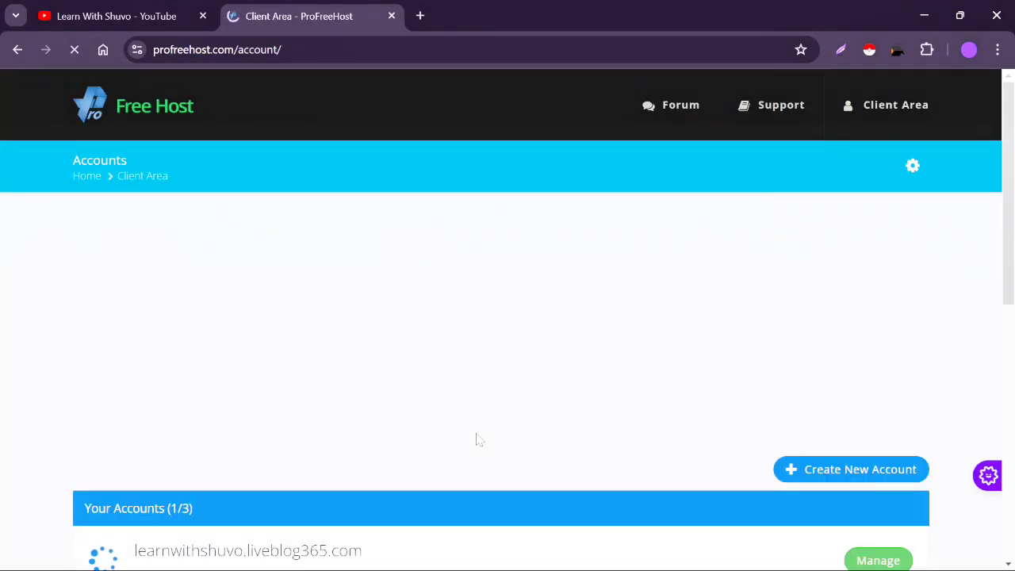
# - Open Manage for the new liveblog365.com account and close the vignette ad
pyautogui.scroll(-3, 479, 440)
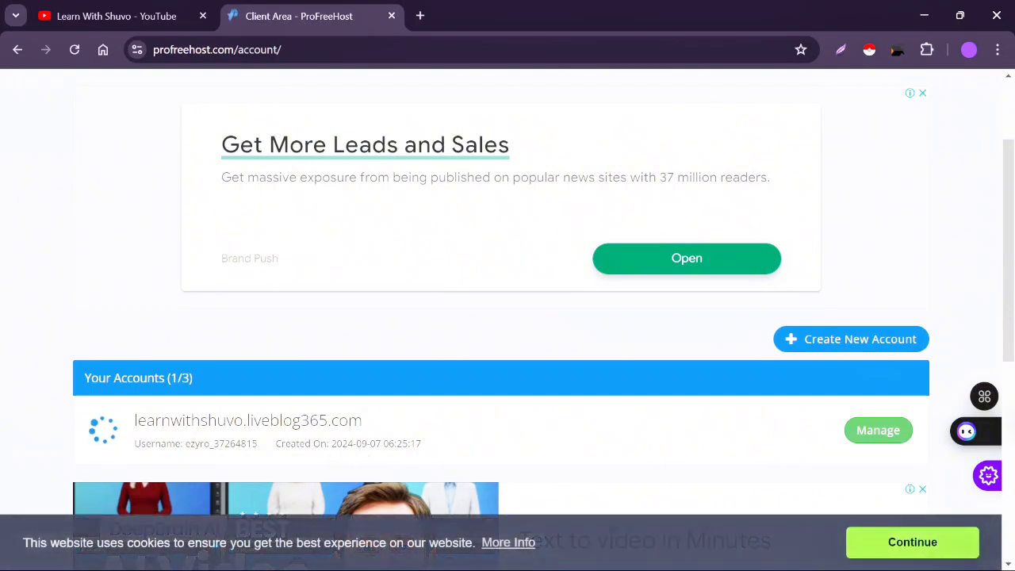
pyautogui.moveTo(184, 443); pyautogui.dragTo(257, 443)
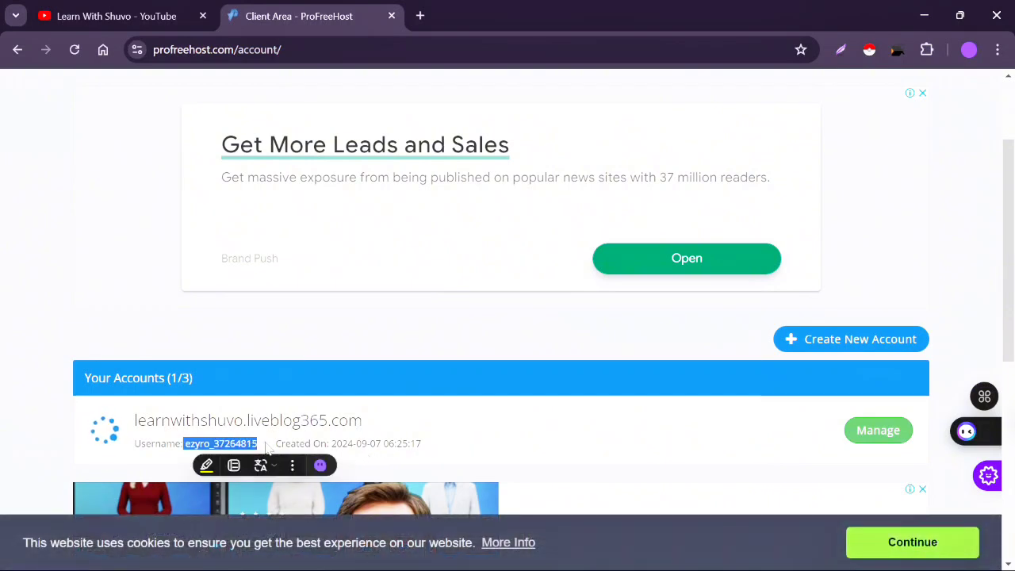
pyautogui.click(485, 417)
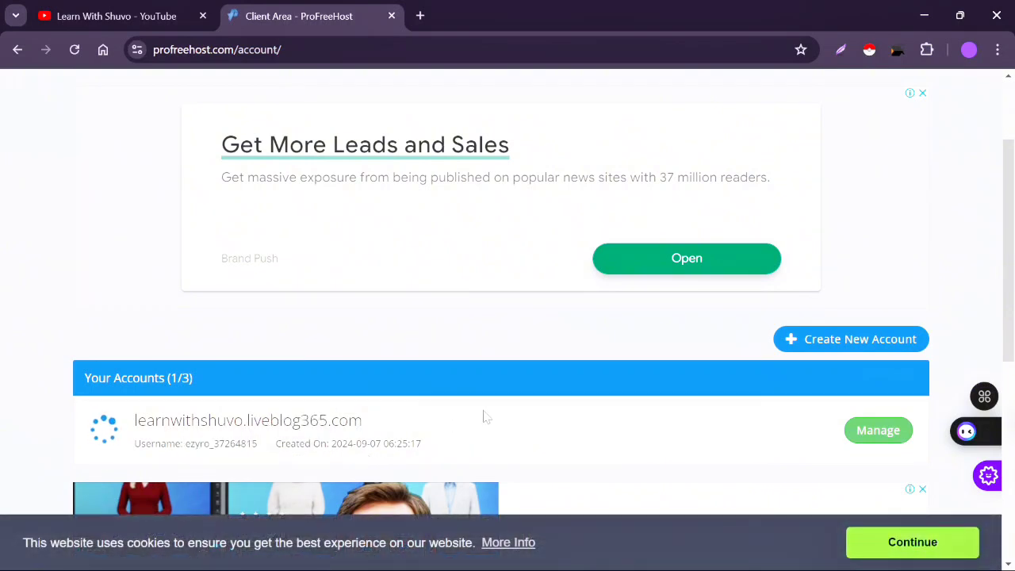
pyautogui.click(886, 433)
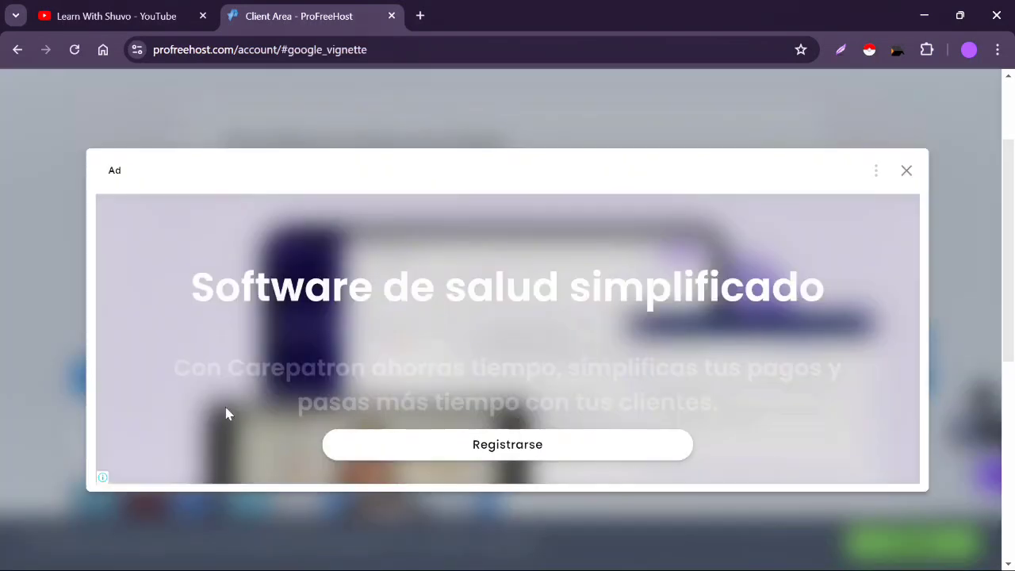
pyautogui.click(906, 171)
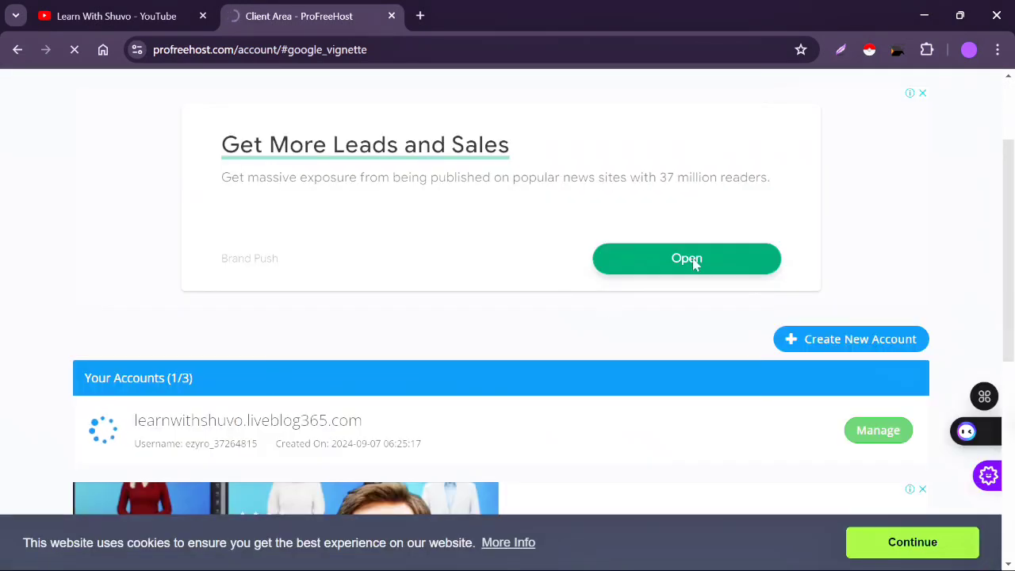
pyautogui.scroll(-5, 571, 373)
pyautogui.scroll(5, 571, 373)
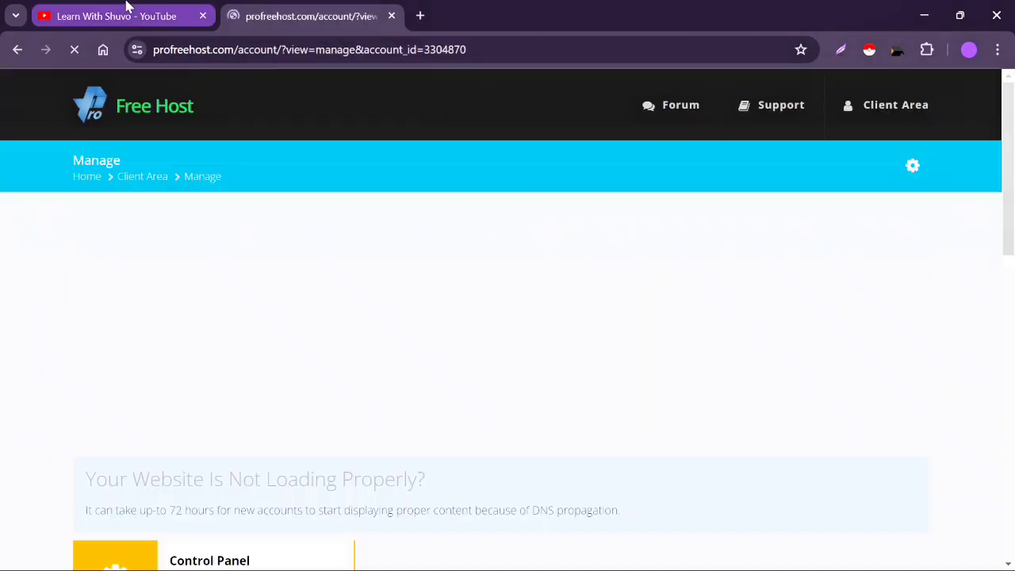
# - Review the account's Overview and Password tabs, then launch its Control Panel
pyautogui.click(126, 11)
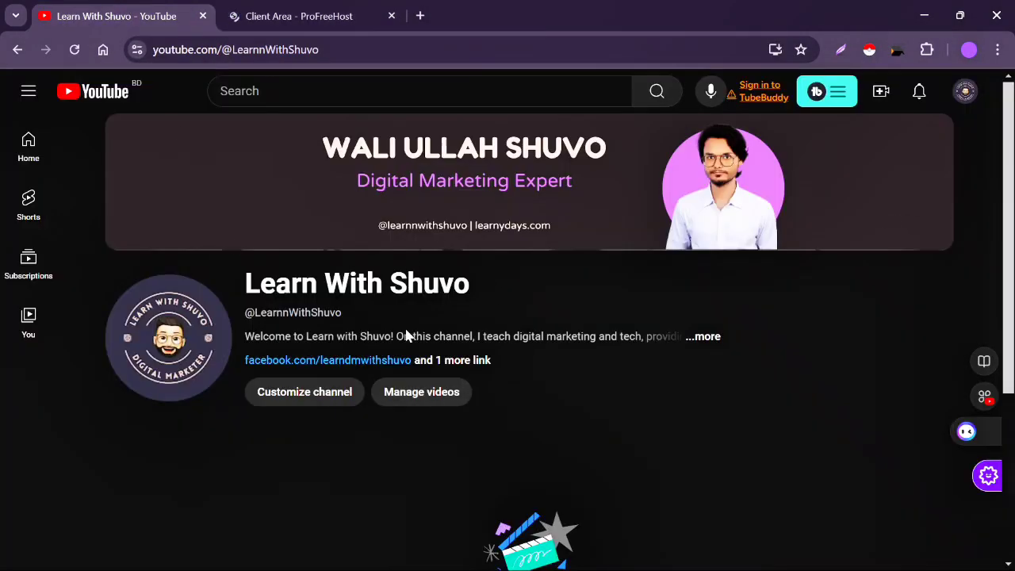
pyautogui.click(297, 15)
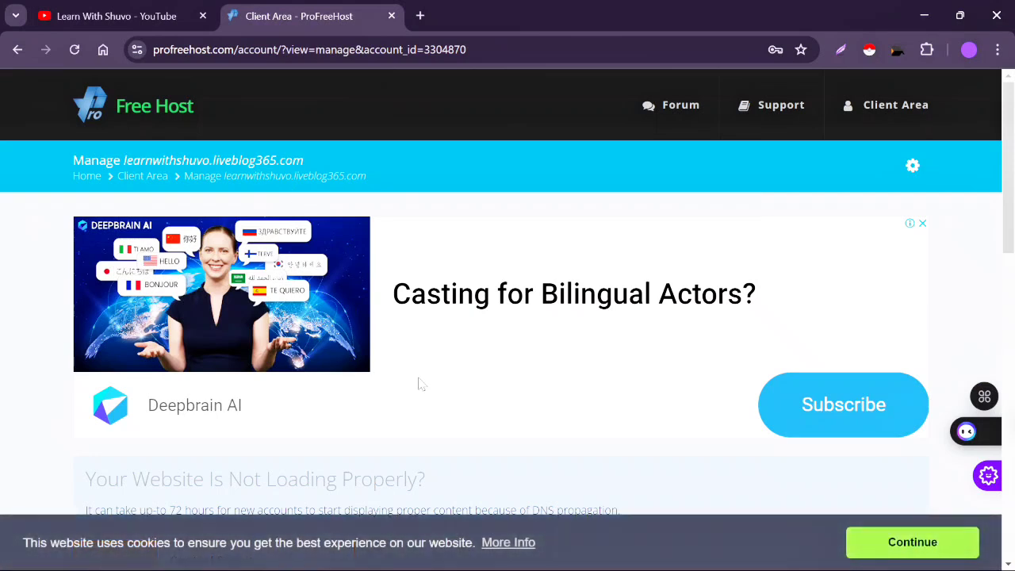
pyautogui.scroll(-6, 420, 384)
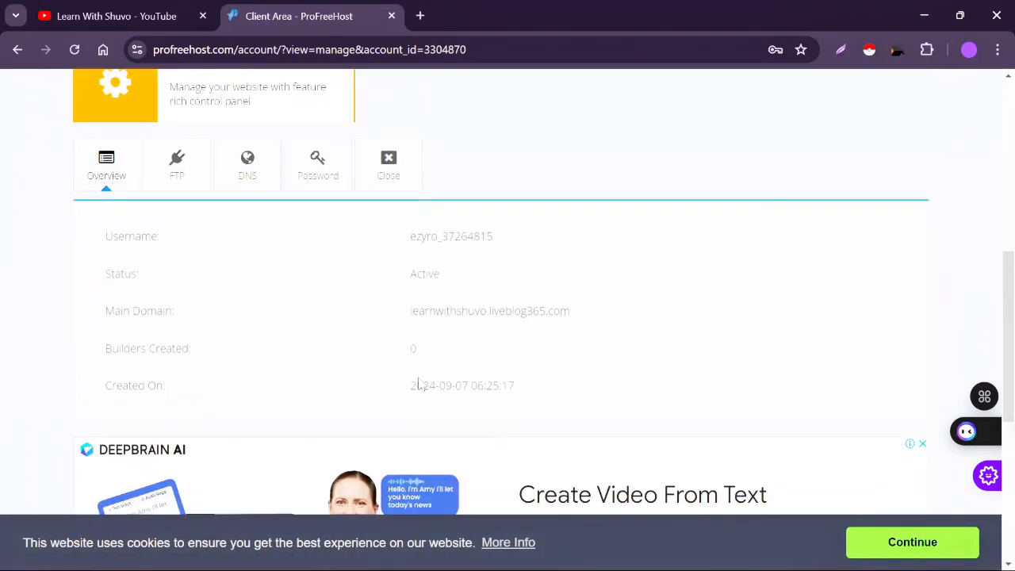
pyautogui.scroll(1, 419, 385)
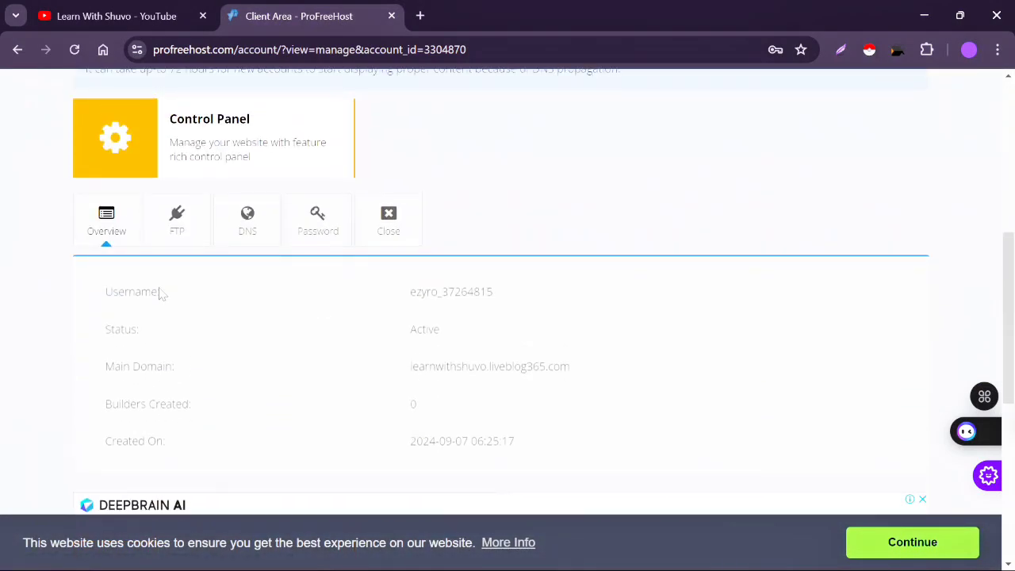
pyautogui.scroll(1, 426, 407)
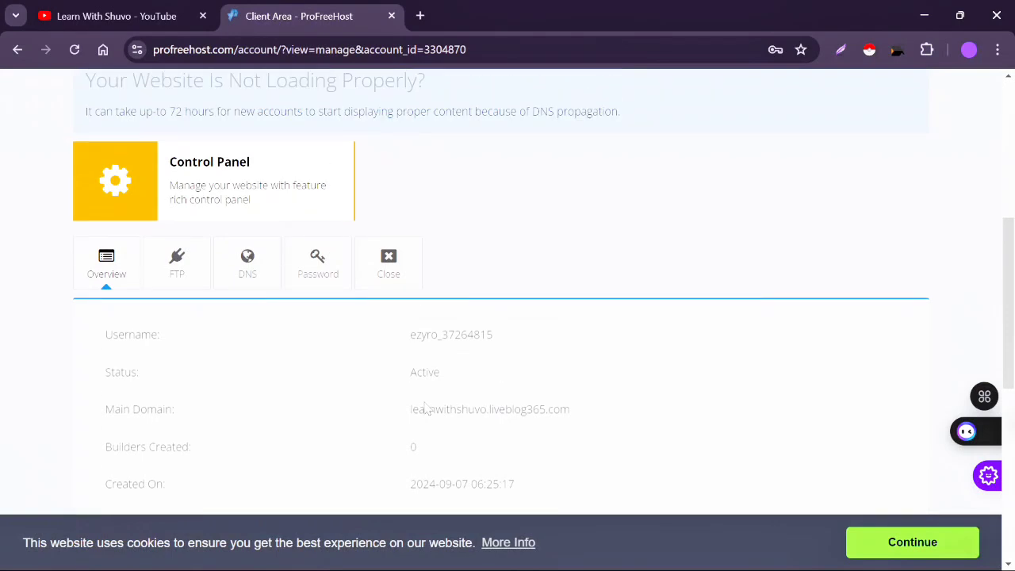
pyautogui.click(320, 273)
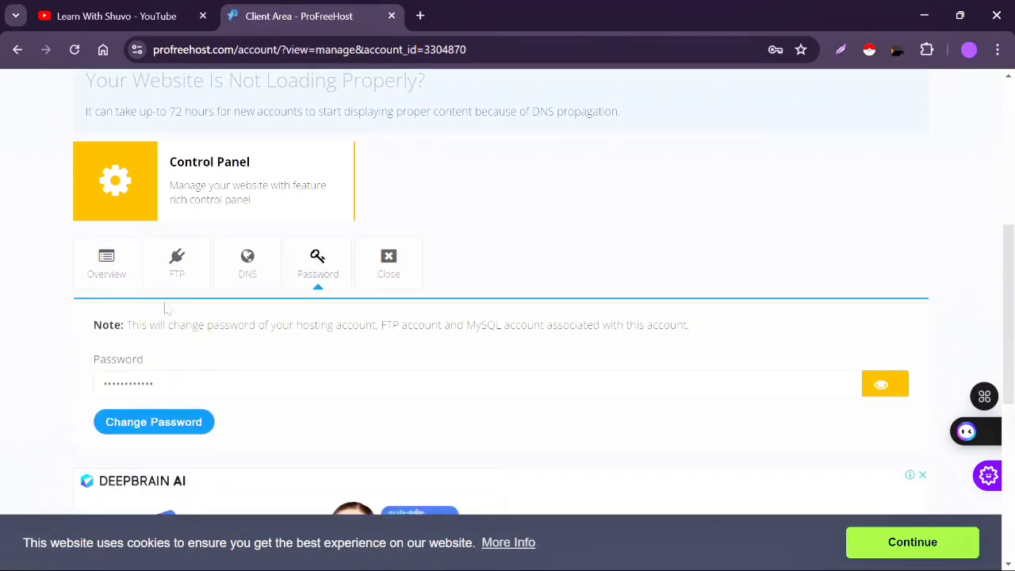
pyautogui.click(117, 278)
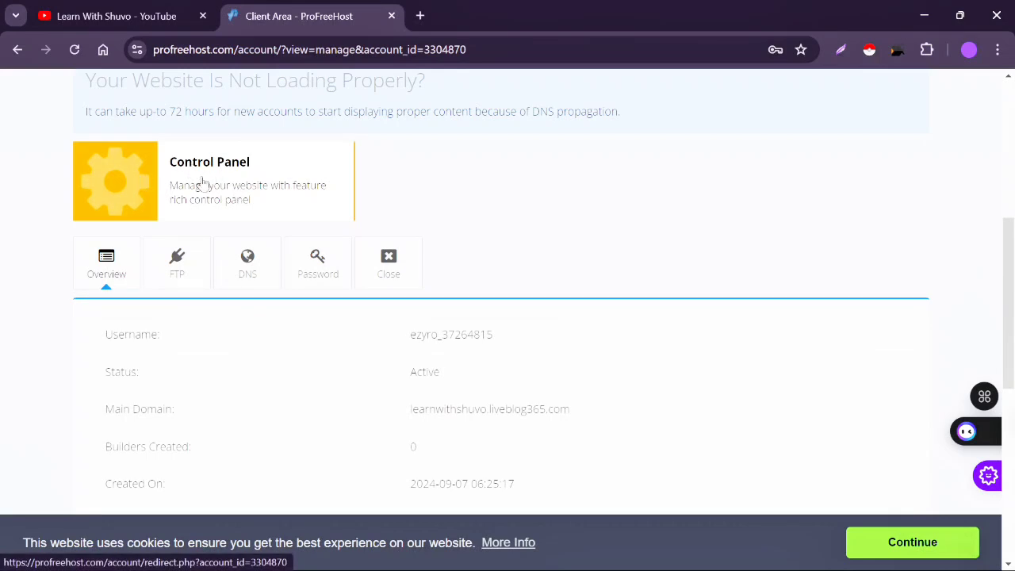
pyautogui.click(176, 185)
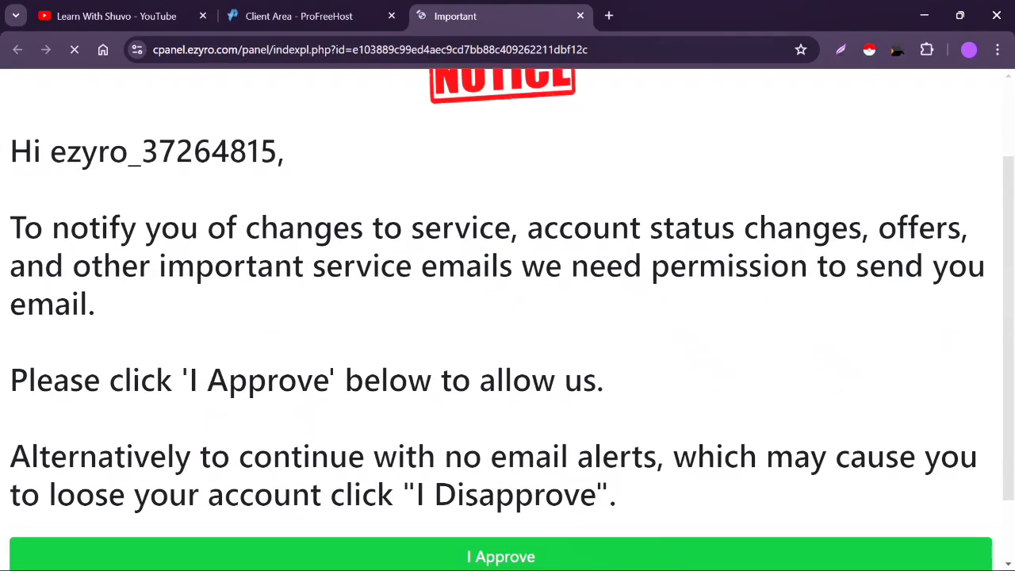
# - Scroll down to the service-email permission notice and choose I Approve
pyautogui.doubleClick(167, 150)
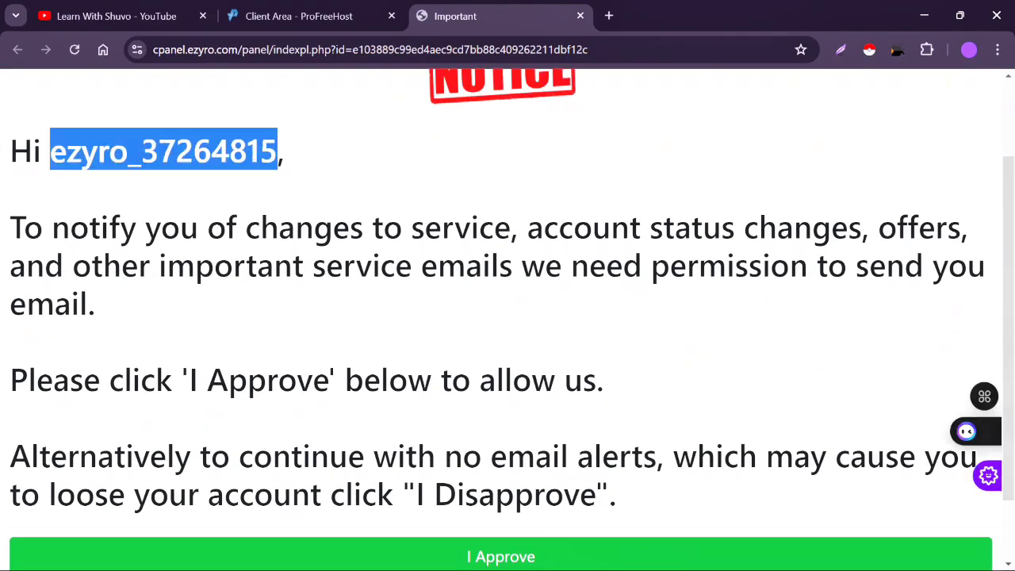
pyautogui.click(339, 201)
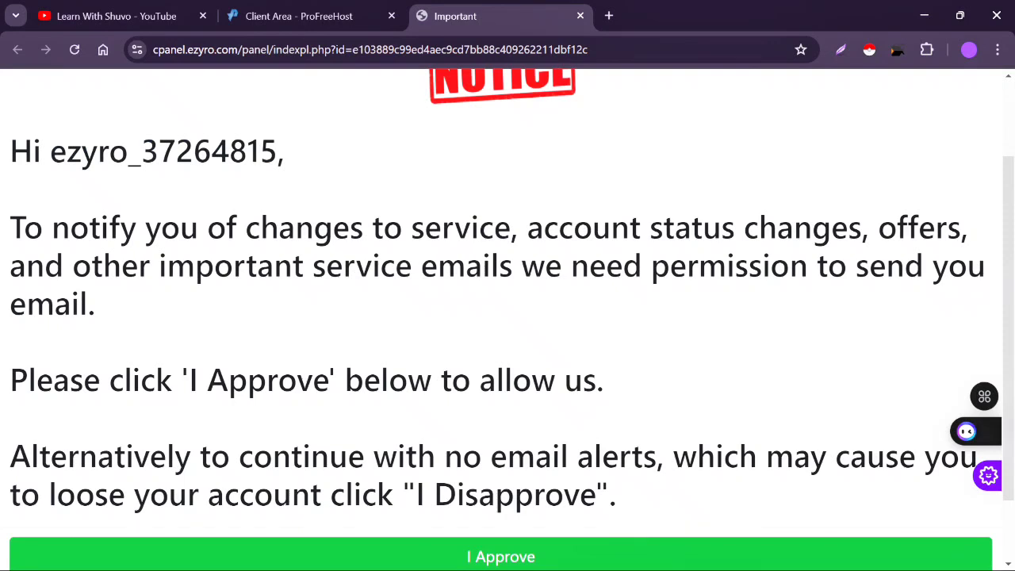
pyautogui.scroll(-1, 508, 317)
pyautogui.scroll(-1, 540, 255)
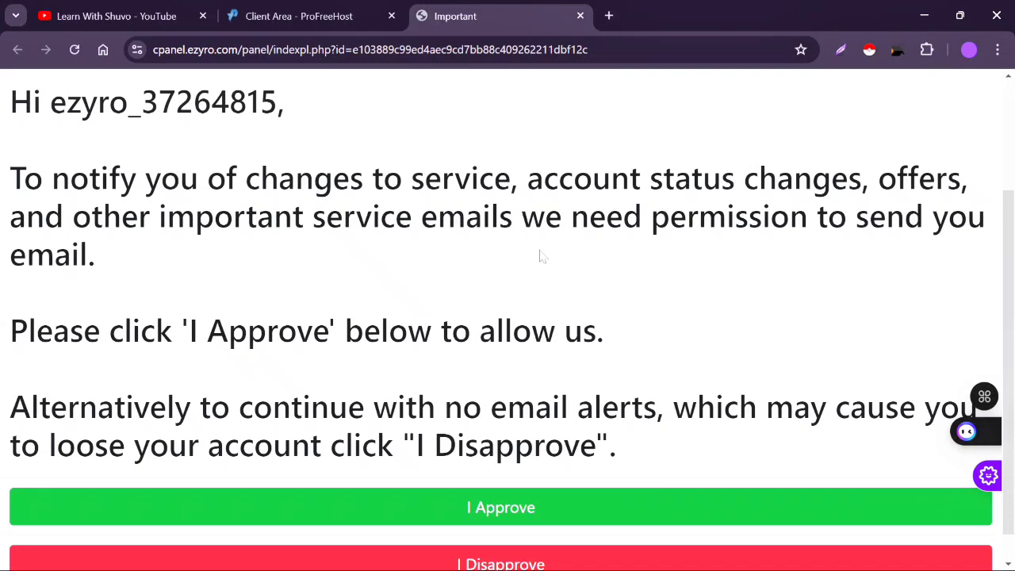
pyautogui.scroll(-1, 540, 256)
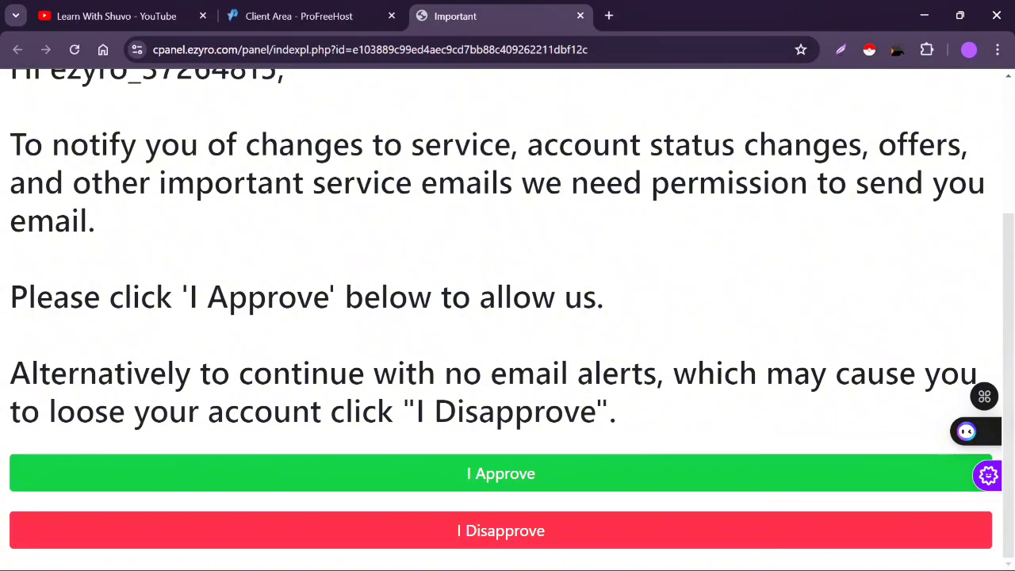
pyautogui.click(508, 474)
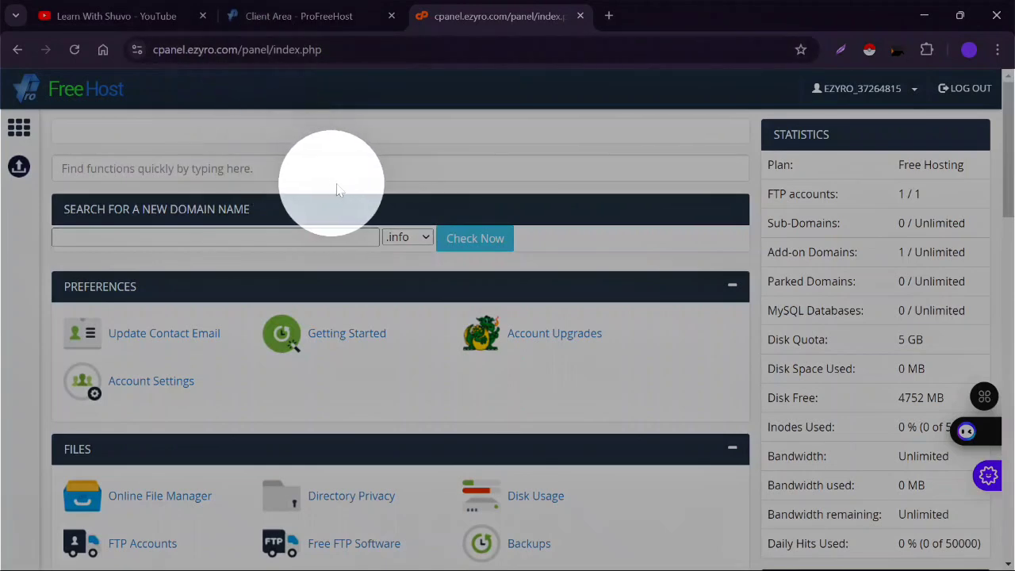
pyautogui.click(390, 168)
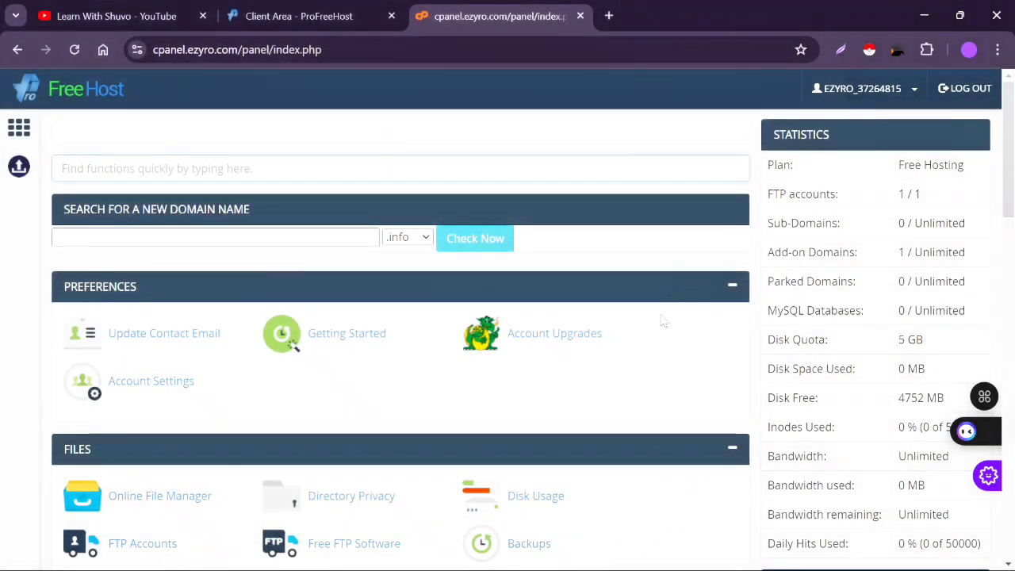
pyautogui.scroll(-2, 492, 422)
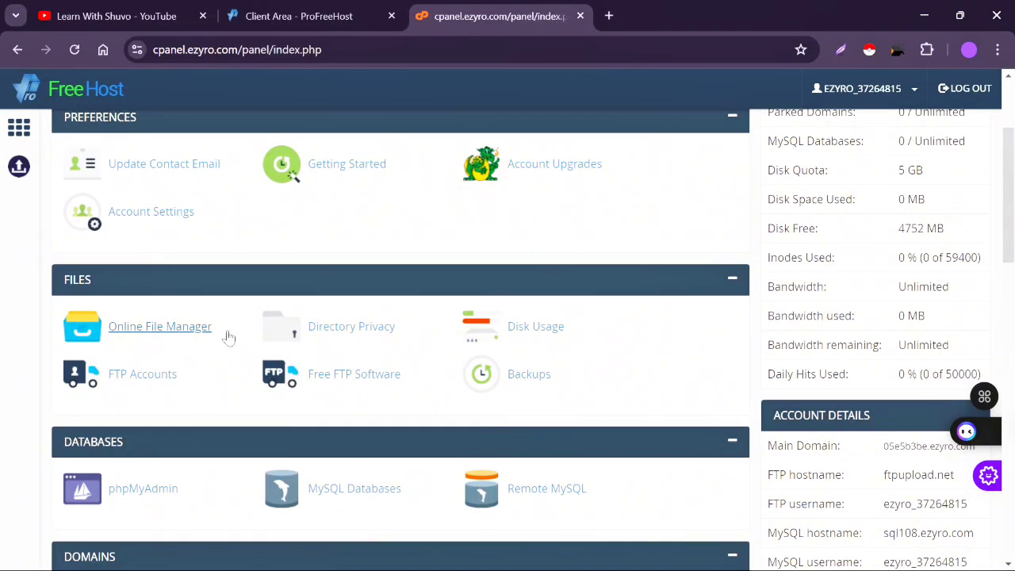
pyautogui.scroll(-2, 229, 341)
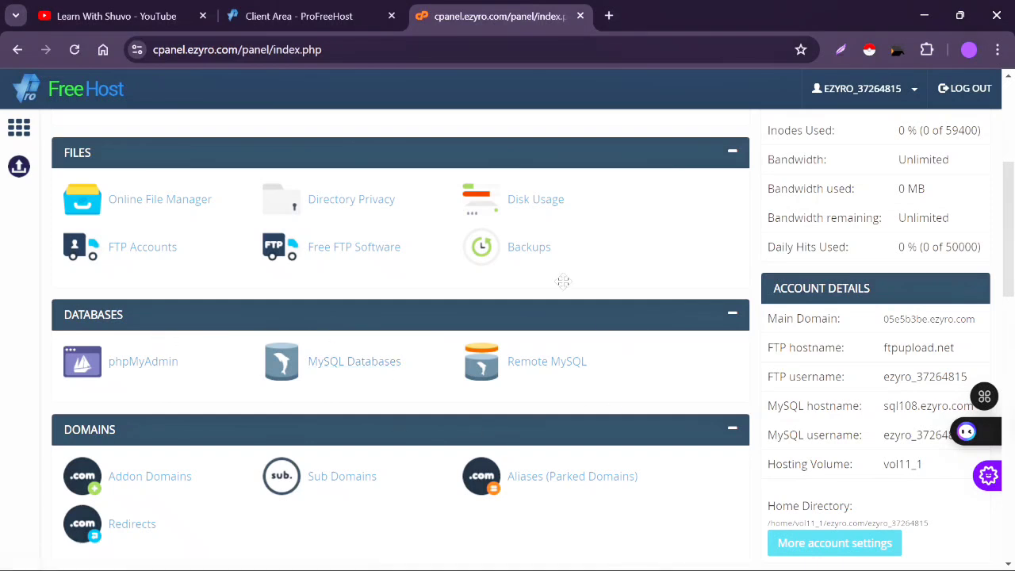
pyautogui.scroll(2, 362, 482)
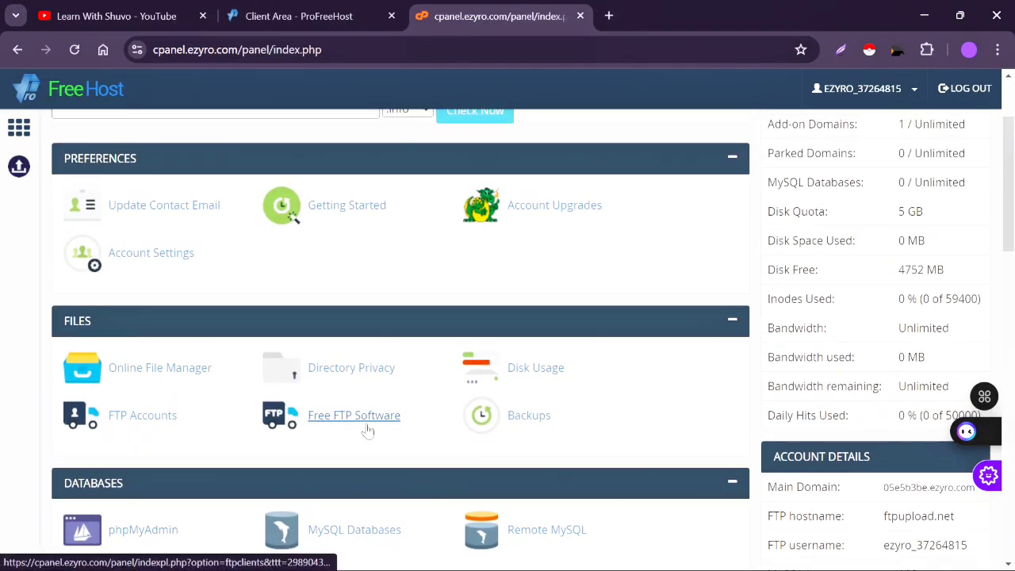
pyautogui.scroll(1, 367, 429)
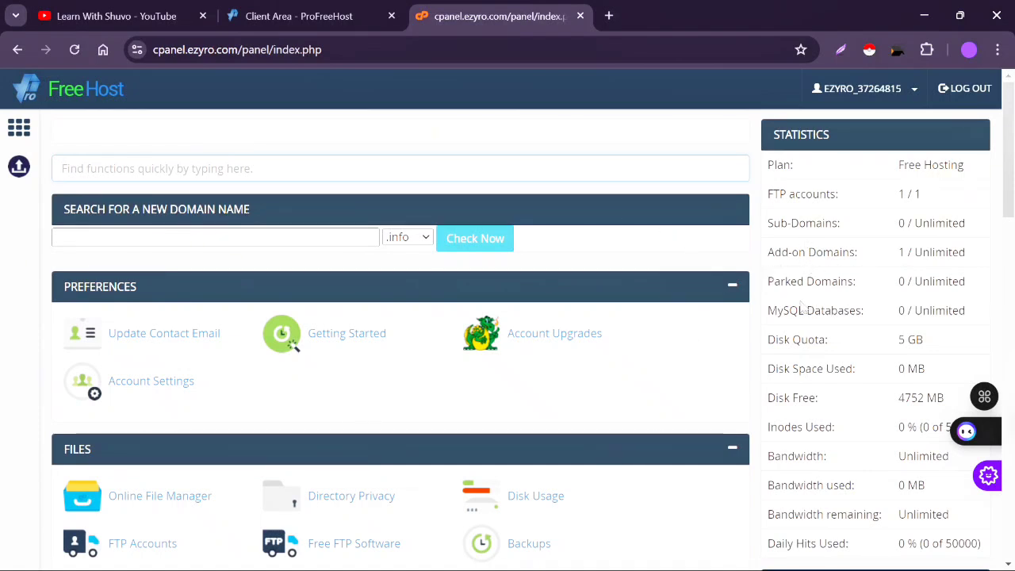
pyautogui.scroll(-2, 799, 391)
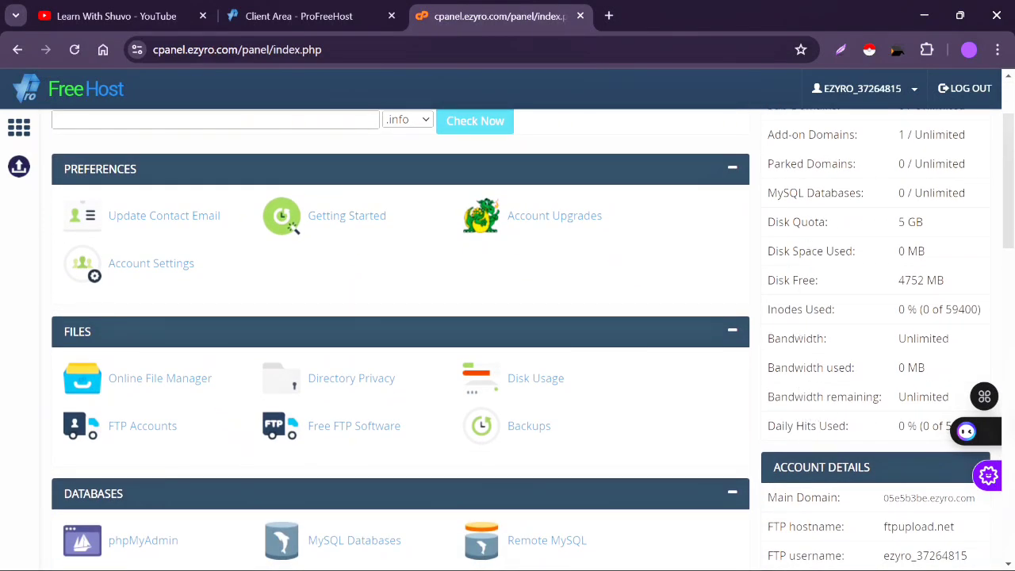
pyautogui.scroll(-4, 627, 413)
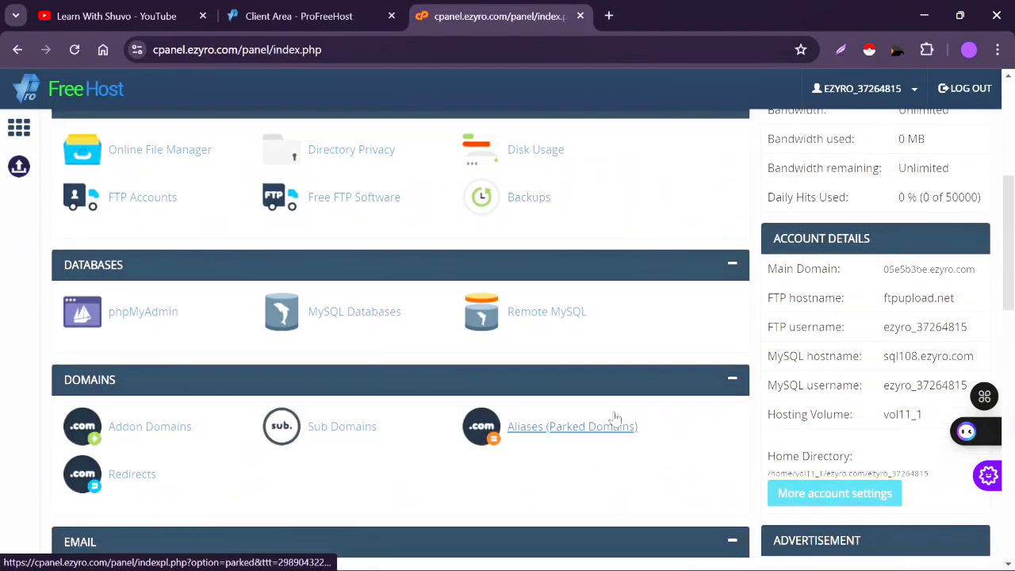
pyautogui.scroll(-5, 615, 418)
pyautogui.scroll(10, 614, 417)
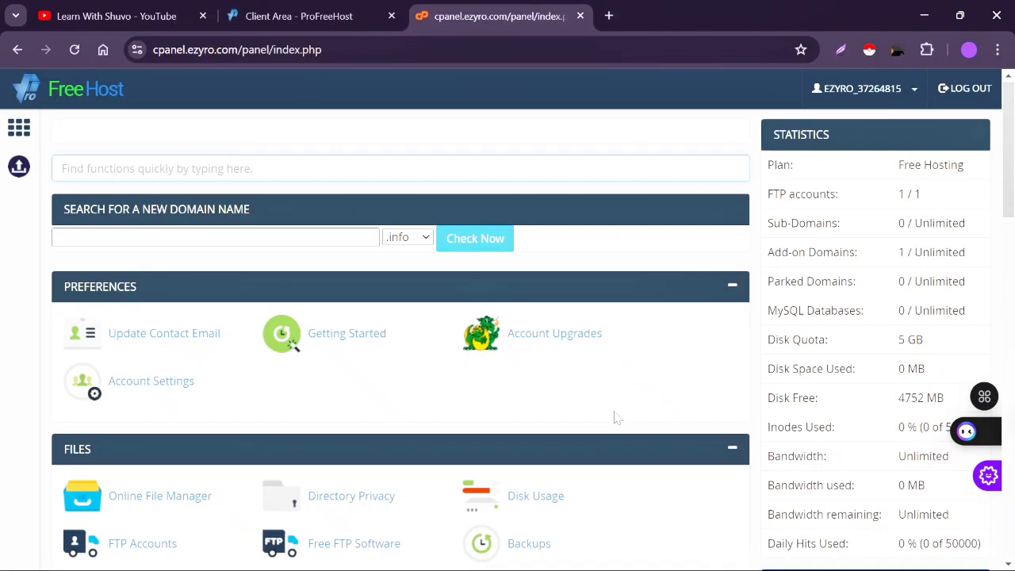
pyautogui.scroll(-10, 578, 412)
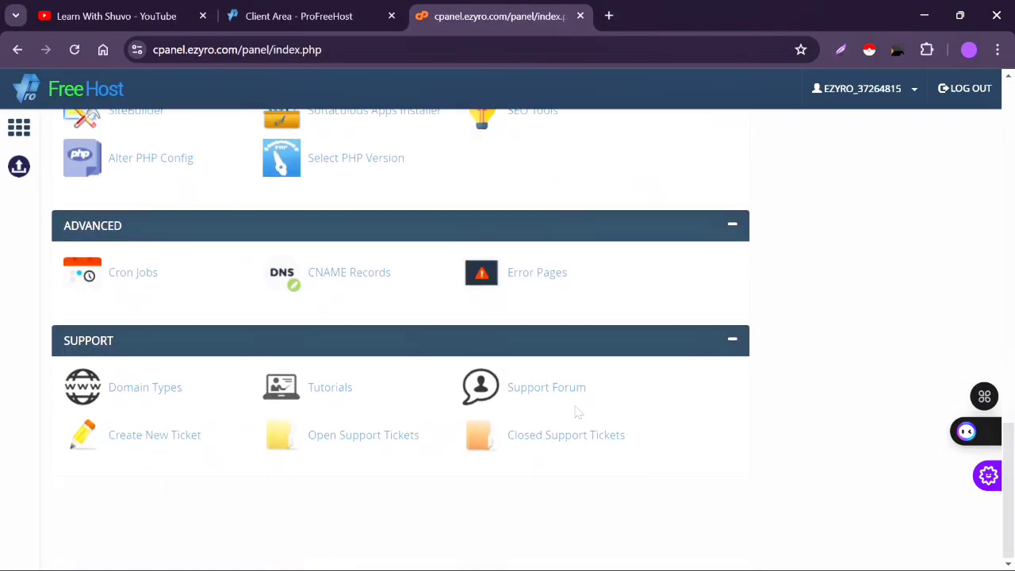
pyautogui.scroll(3, 578, 412)
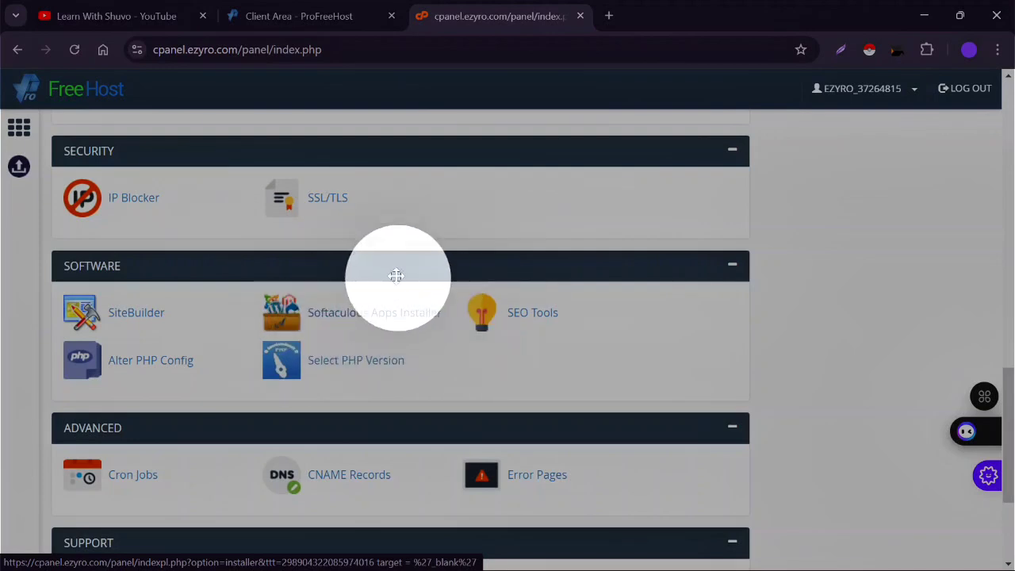
# - Search 'soft' in Find functions and launch Softaculous Apps Installer
pyautogui.scroll(15, 394, 272)
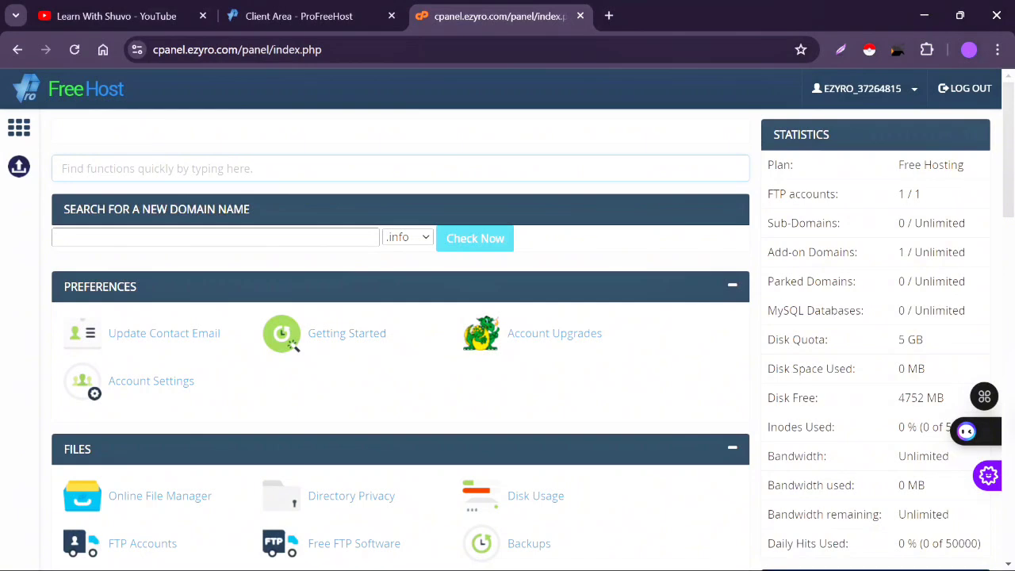
pyautogui.write('soft')
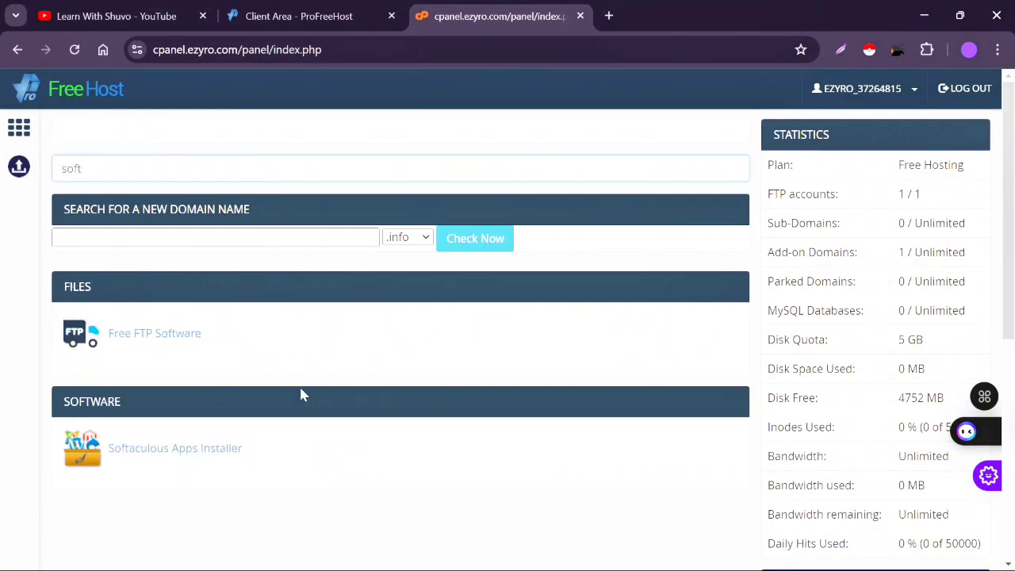
pyautogui.click(203, 454)
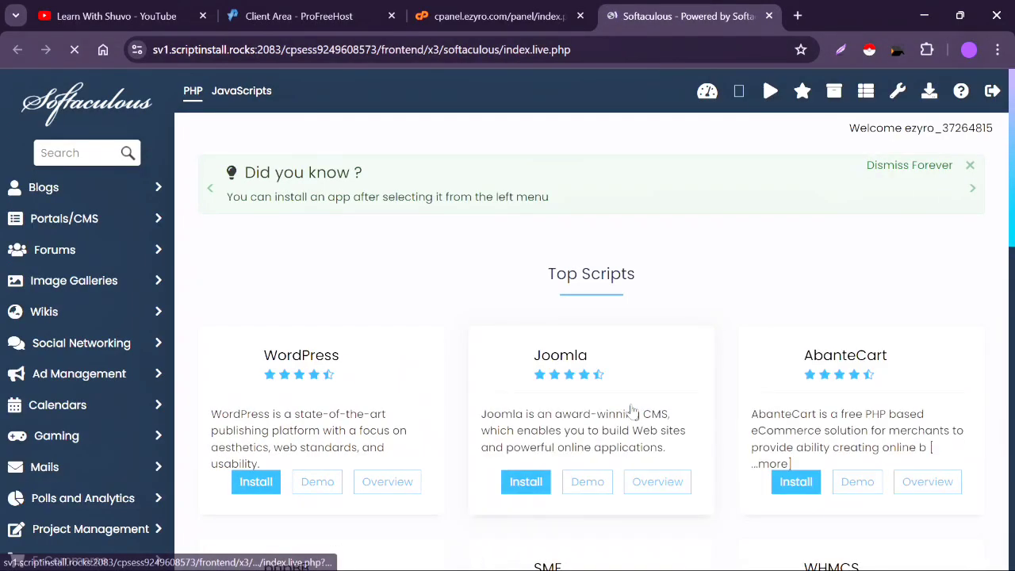
# - Pick WordPress from Top Scripts and bring up its Install form
pyautogui.scroll(-2, 632, 410)
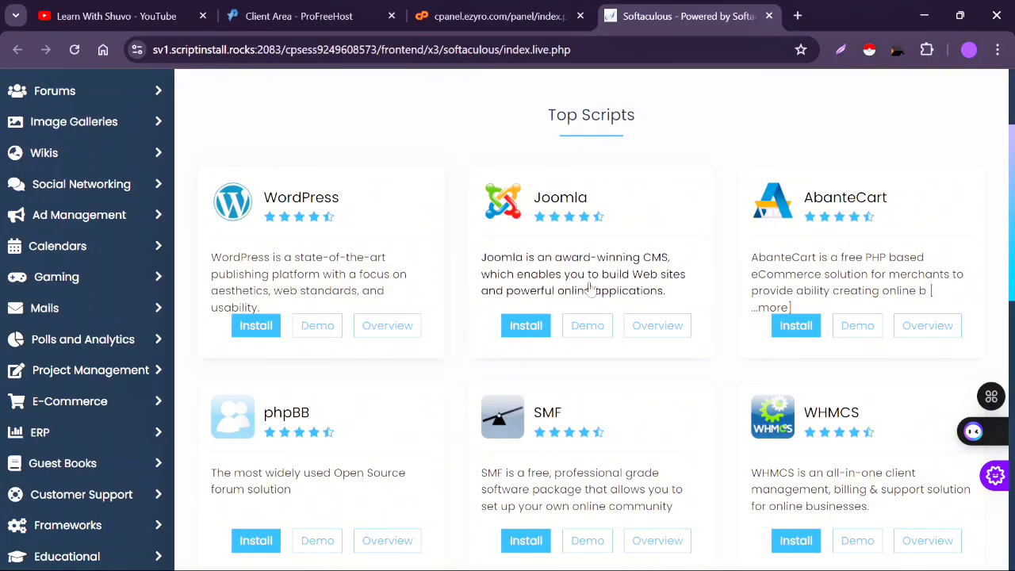
pyautogui.scroll(-7, 622, 267)
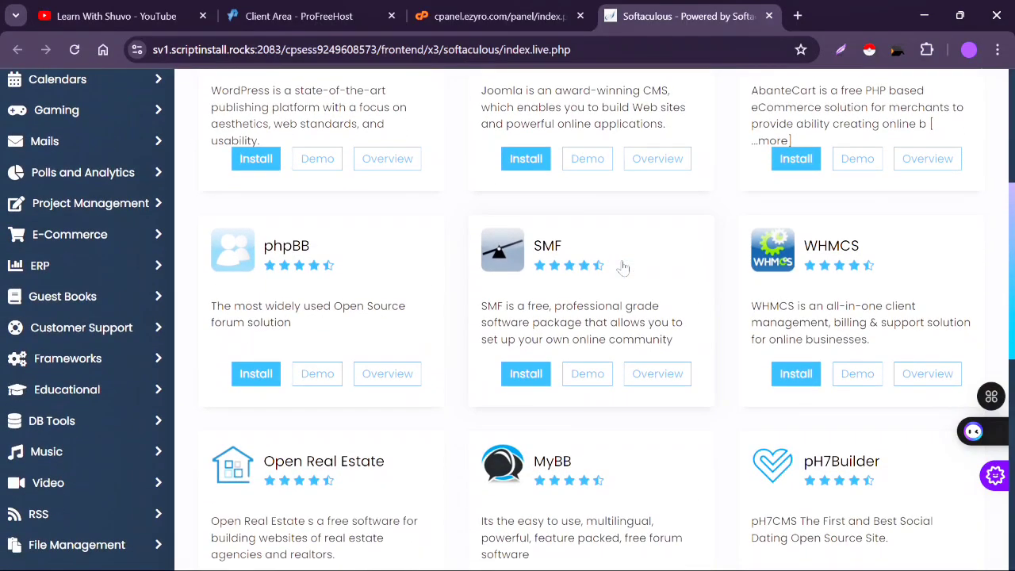
pyautogui.scroll(9, 623, 265)
pyautogui.scroll(-1, 623, 268)
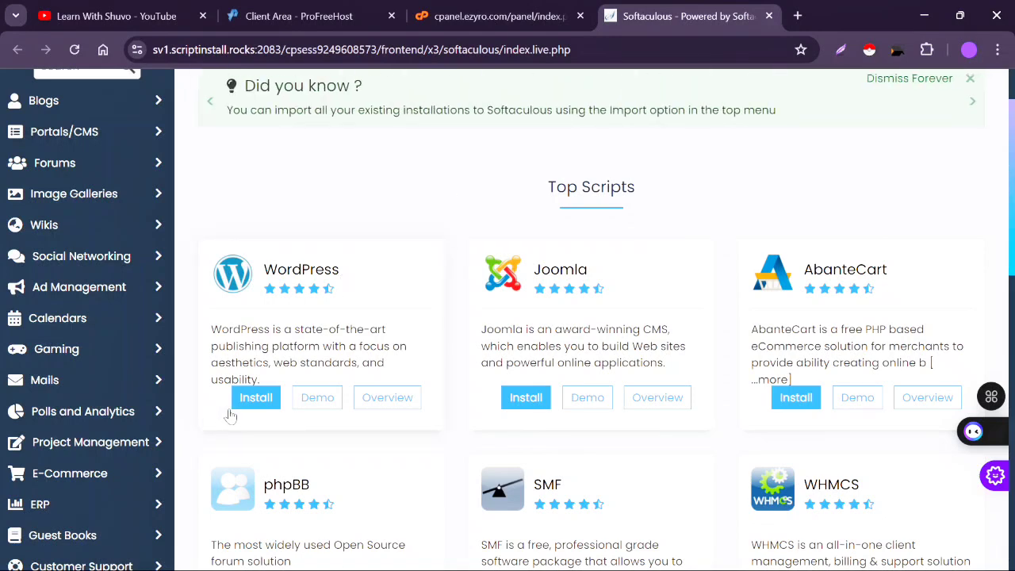
pyautogui.click(286, 273)
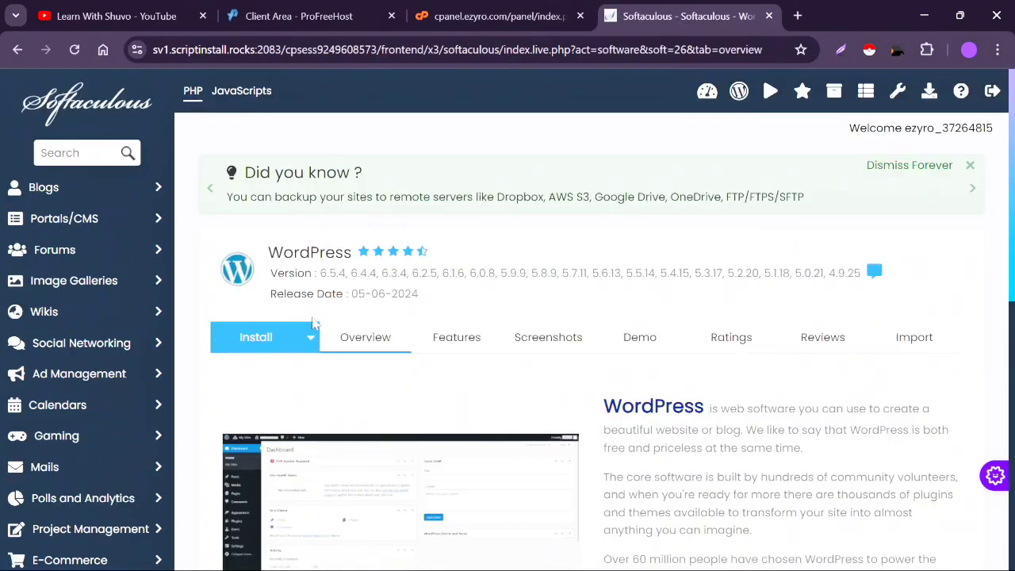
pyautogui.click(257, 345)
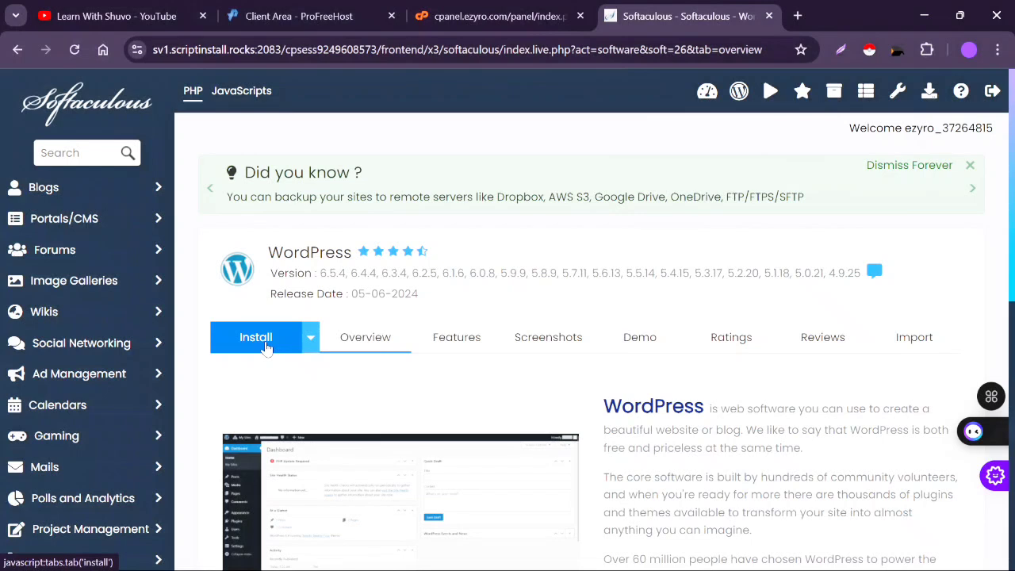
# - Leave In Directory empty and keep version 6.5.4 selected
pyautogui.scroll(-2, 545, 471)
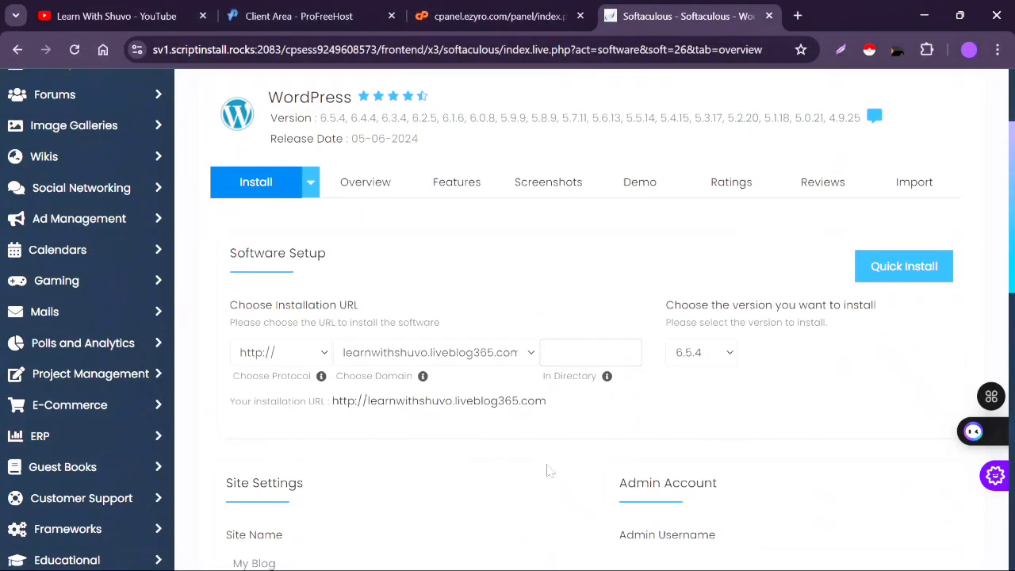
pyautogui.scroll(-1, 546, 470)
pyautogui.click(555, 314)
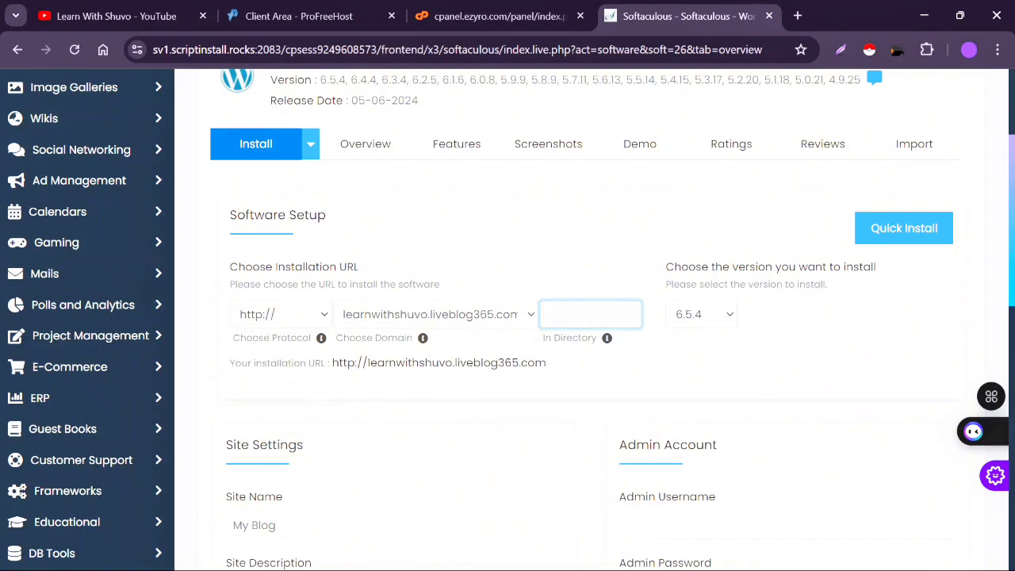
pyautogui.click(703, 321)
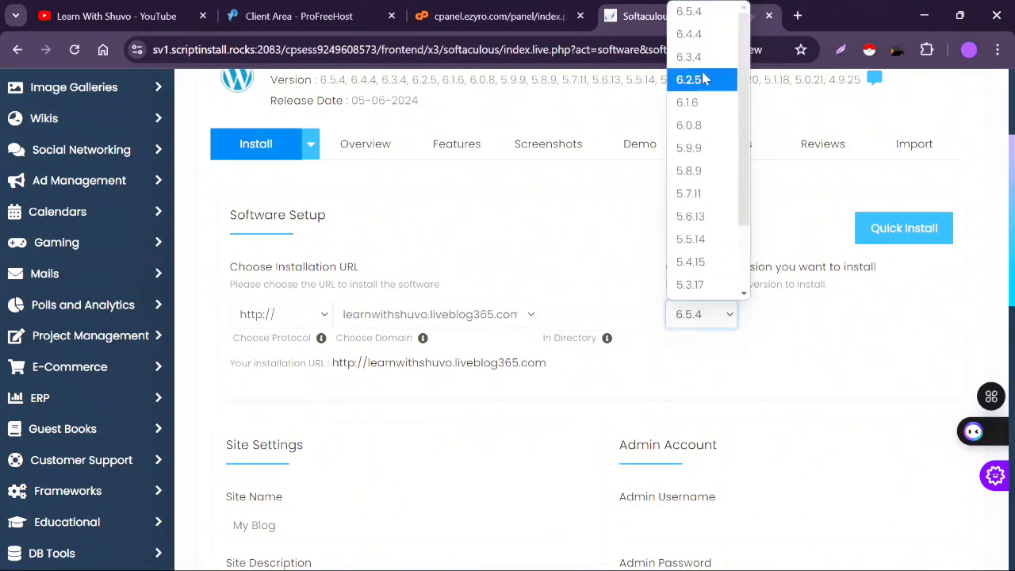
pyautogui.click(704, 13)
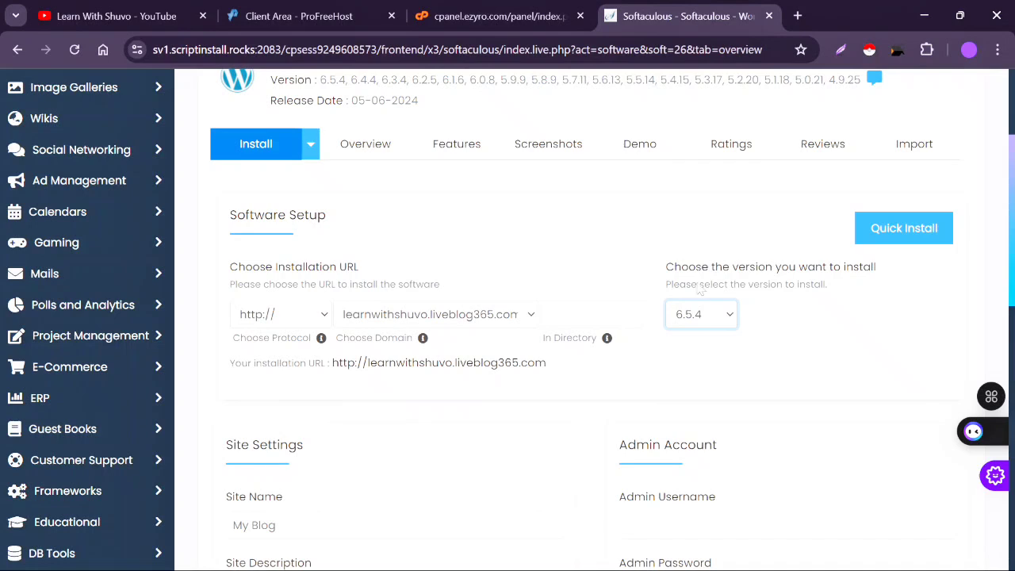
pyautogui.scroll(-2, 745, 351)
pyautogui.scroll(-2, 745, 352)
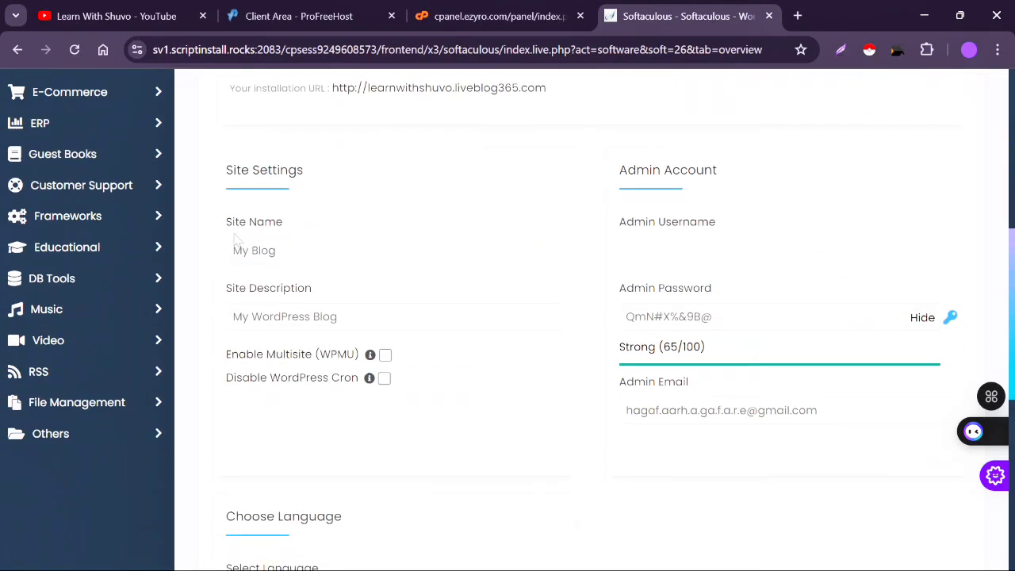
# - Replace the My Blog site name with the channel's name
pyautogui.tripleClick(278, 250)
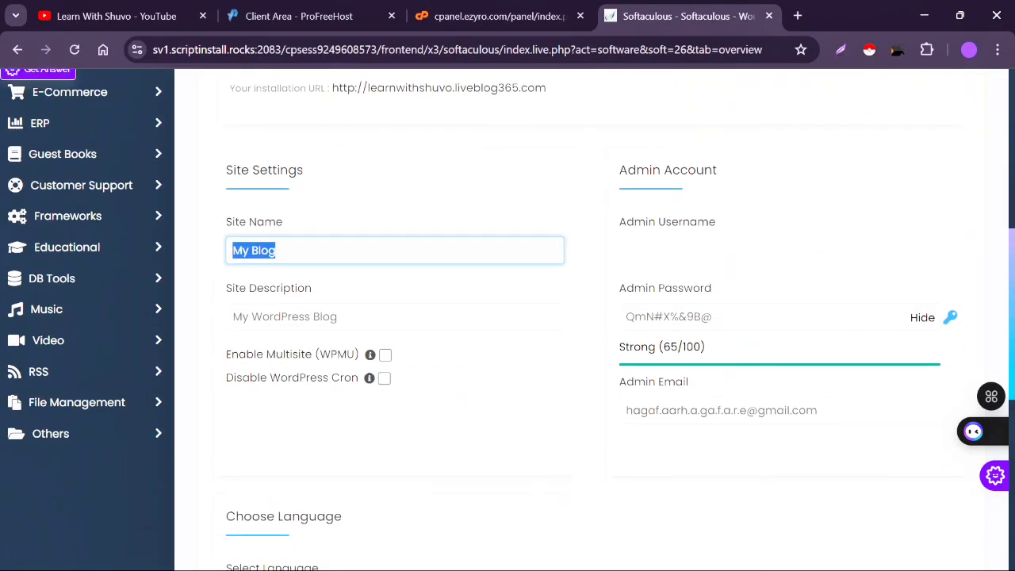
pyautogui.write('Learn ')
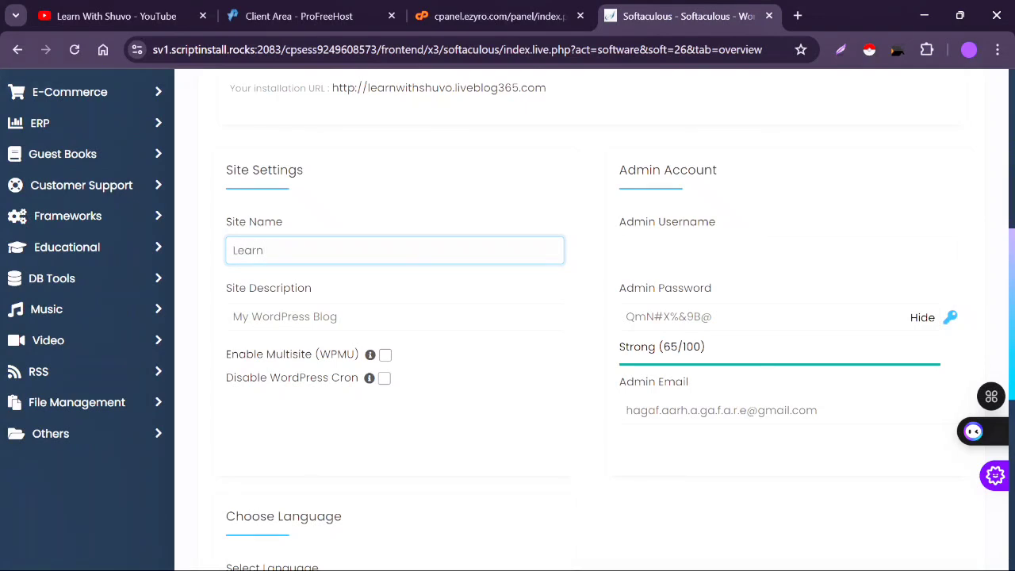
pyautogui.write('With Shuvo')
# - Change the site description to 'Learn Technology', correcting the typos
pyautogui.moveTo(341, 317); pyautogui.dragTo(216, 316)
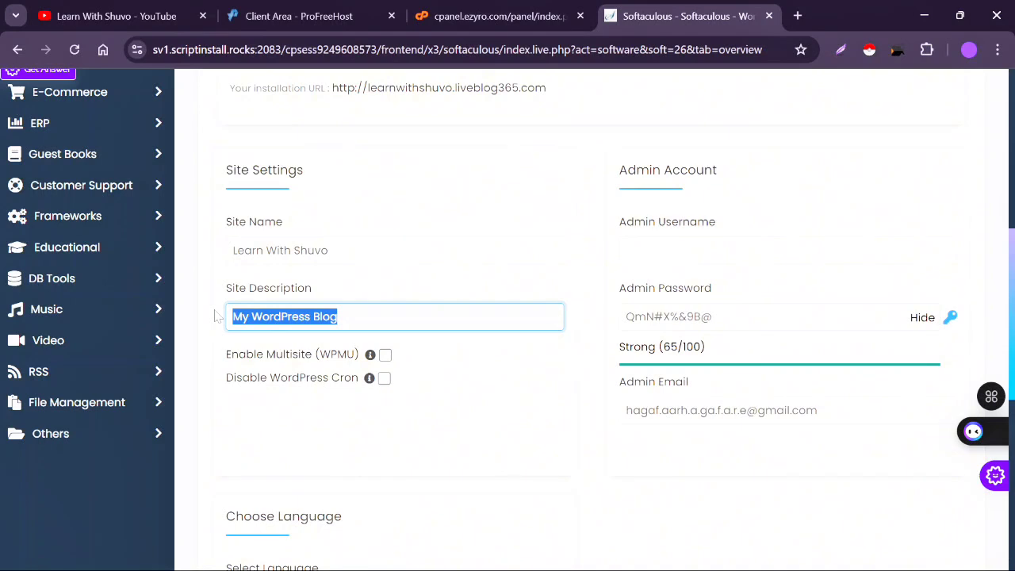
pyautogui.write('Learn ')
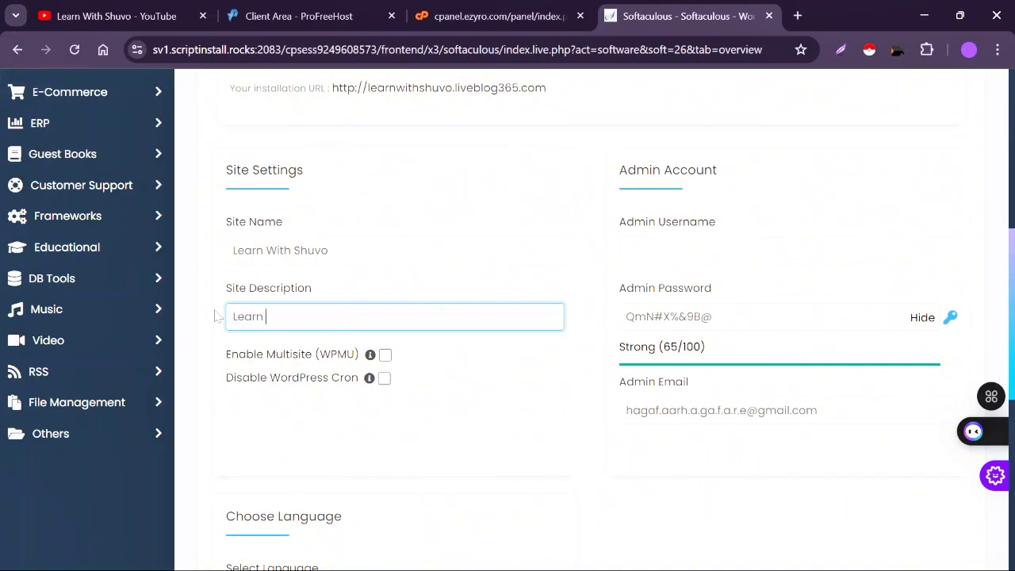
pyautogui.write('D')
pyautogui.press('BackSpace')
pyautogui.write('Rw')
pyautogui.press('BackSpace')
pyautogui.press('BackSpace')
pyautogui.write('Rechnology')
pyautogui.click(273, 316)
pyautogui.press('BackSpace')
pyautogui.write('T')
pyautogui.click(680, 251)
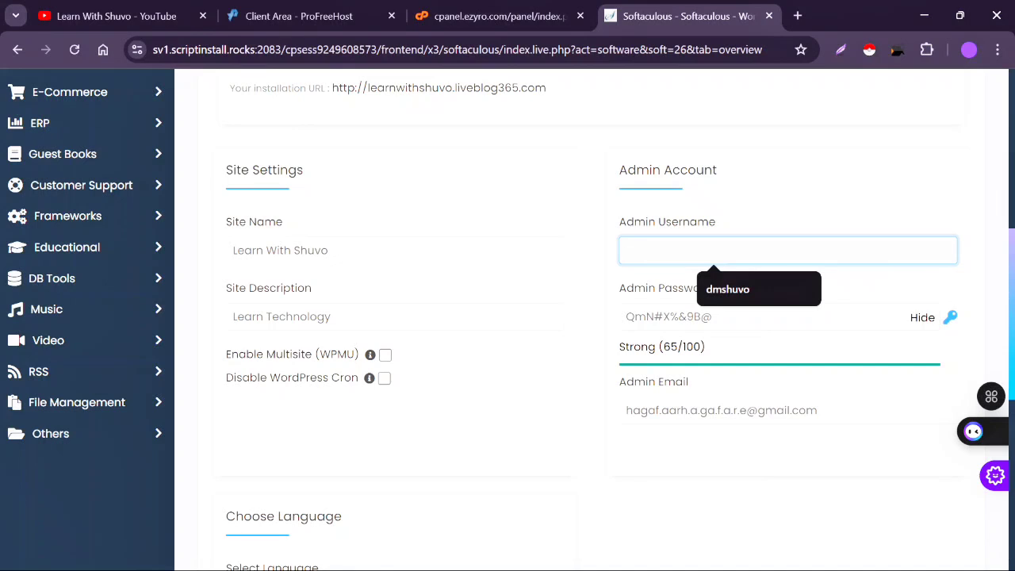
# - Enter the channel-based admin username and scroll toward Choose Language
pyautogui.write('learn')
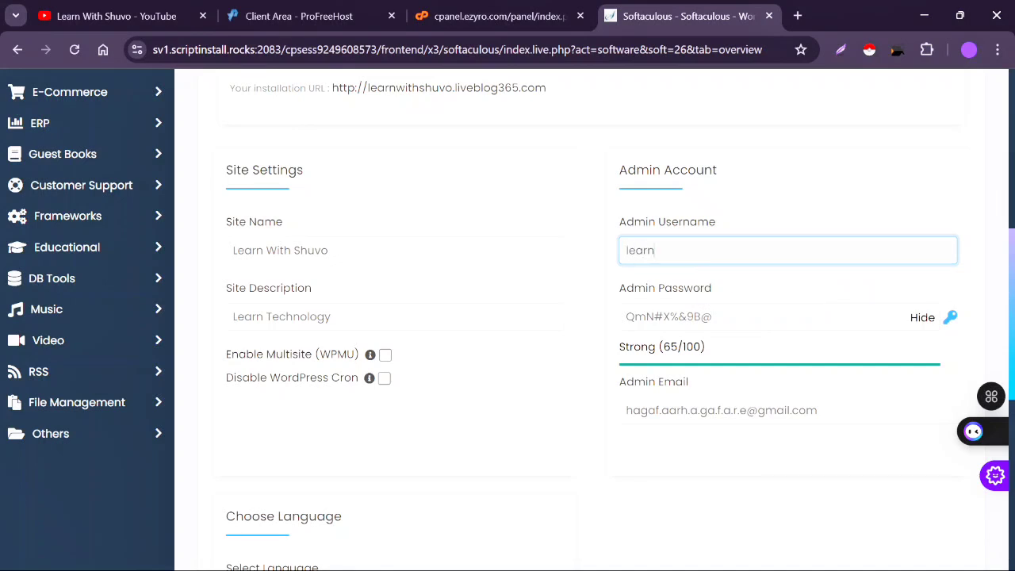
pyautogui.write('withshuvo')
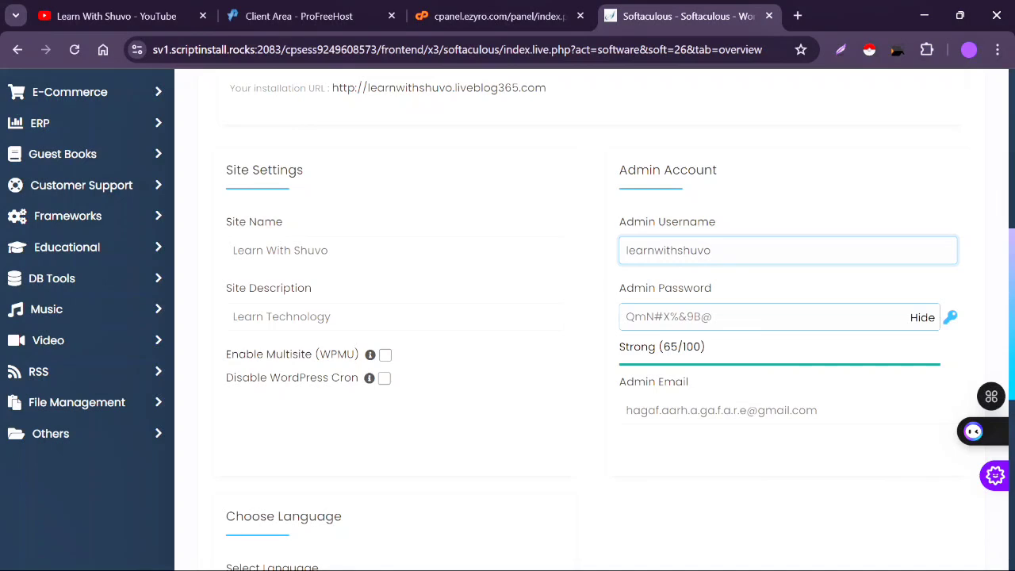
pyautogui.scroll(-1, 721, 323)
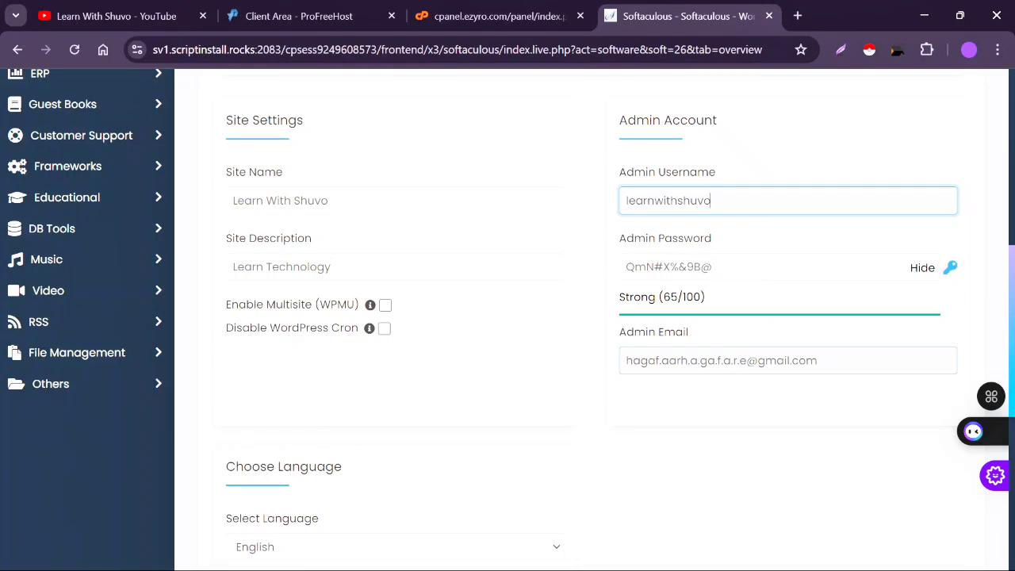
# - Leave the admin email as is and start the WordPress installation
pyautogui.click(623, 359)
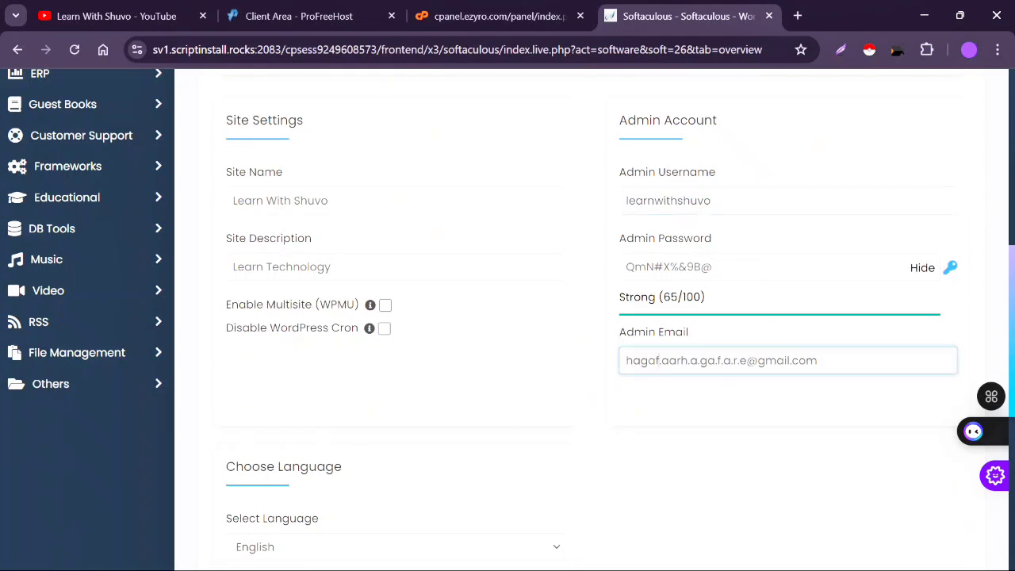
pyautogui.click(665, 419)
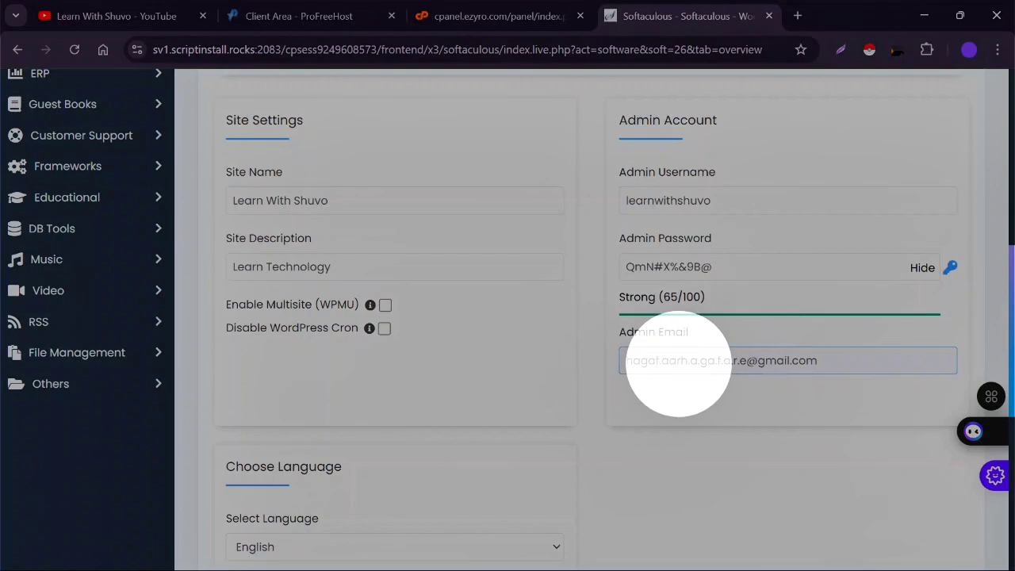
pyautogui.scroll(-3, 666, 409)
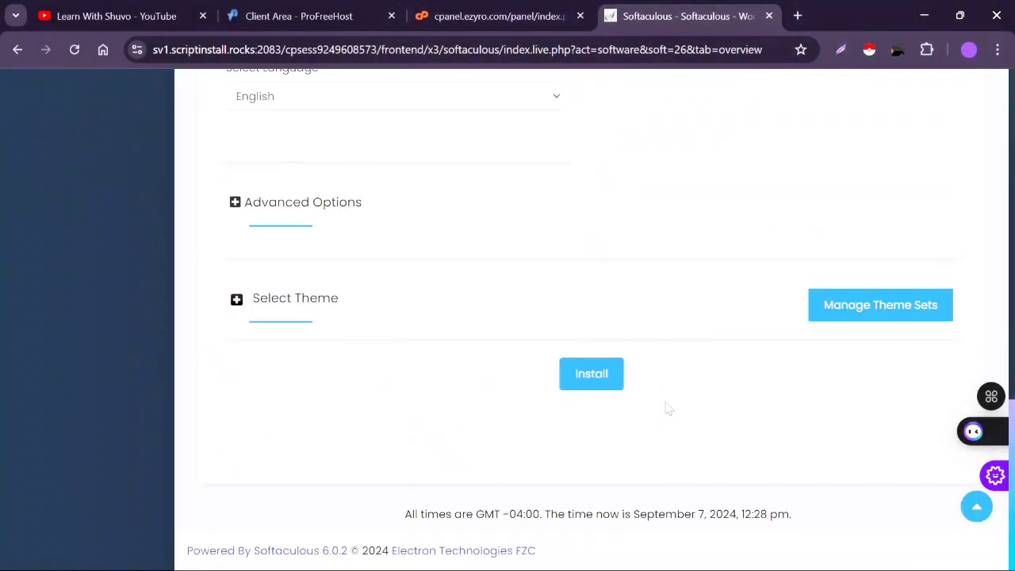
pyautogui.click(577, 383)
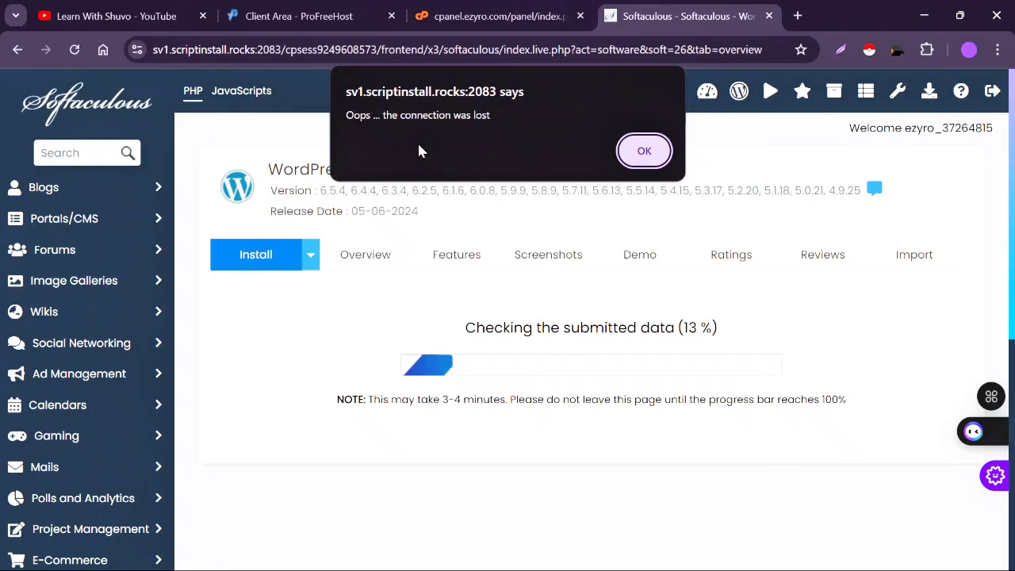
# - Dismiss the connection-lost alert and let the WordPress data check continue to 18%
pyautogui.moveTo(634, 569)
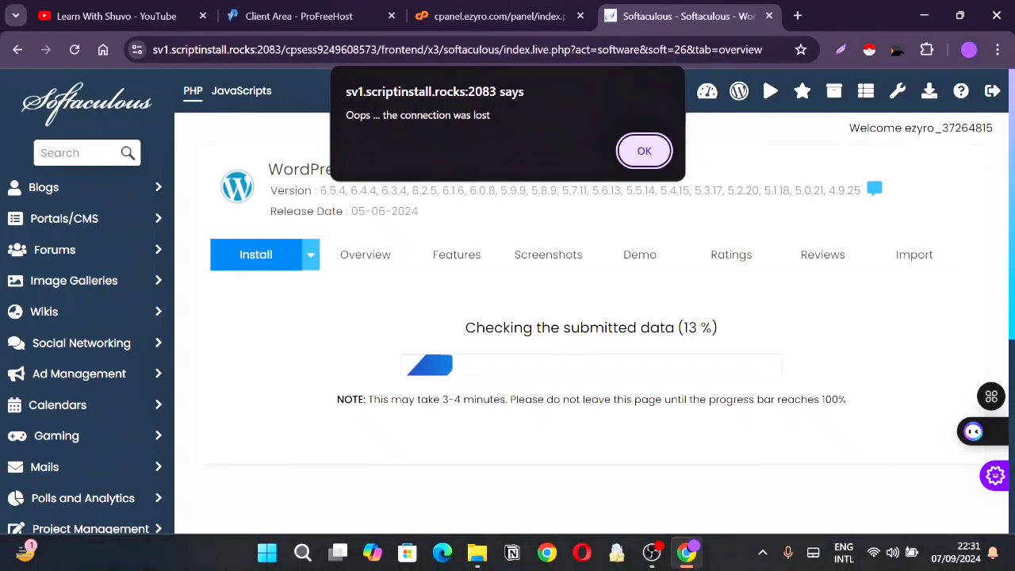
pyautogui.click(844, 553)
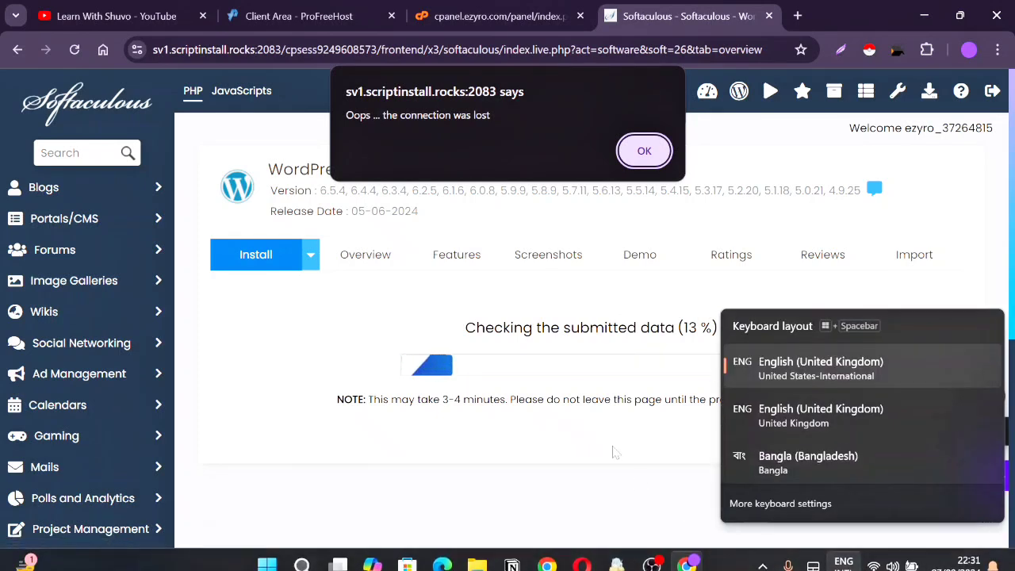
pyautogui.click(616, 452)
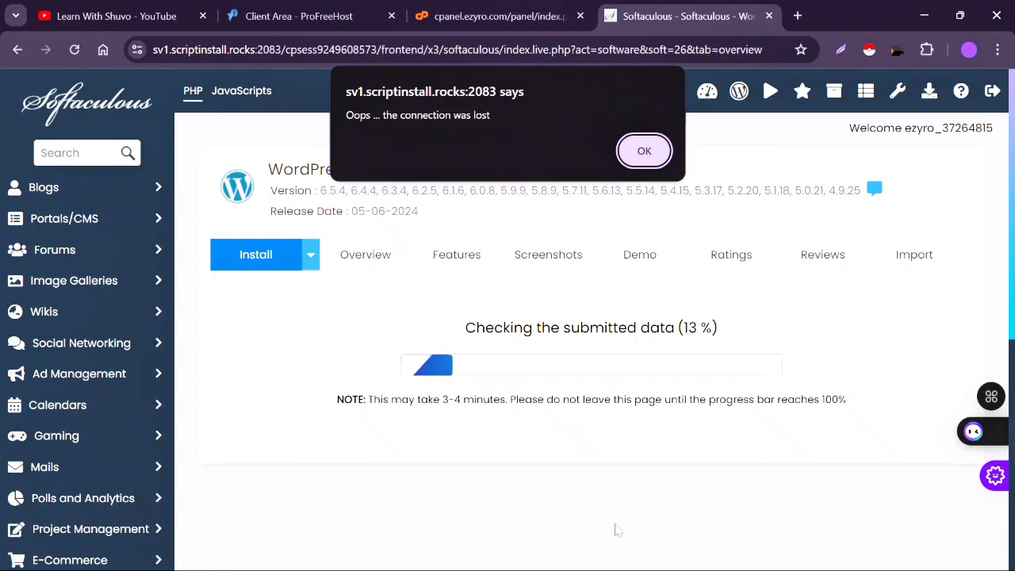
pyautogui.click(651, 161)
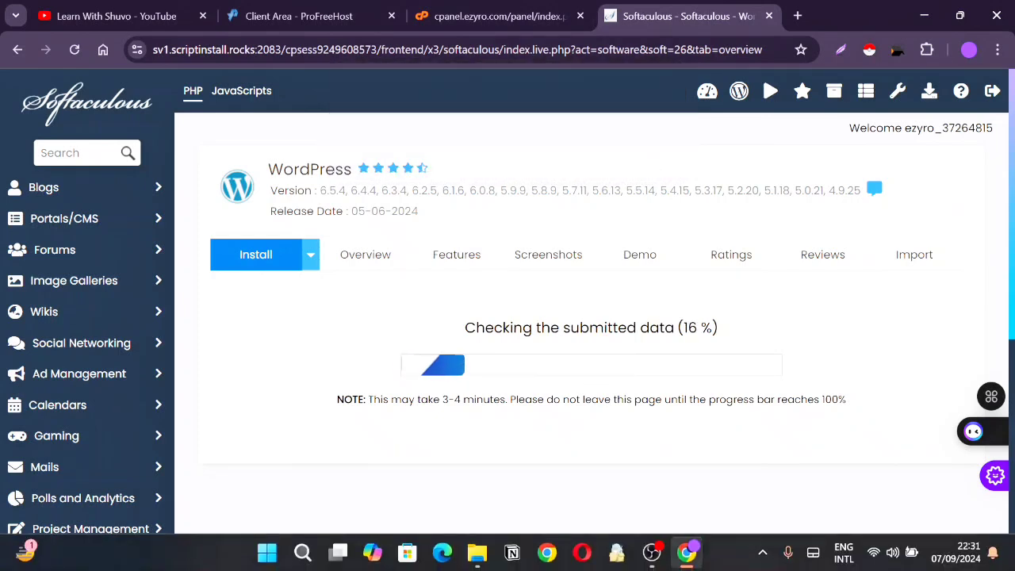
pyautogui.click(652, 559)
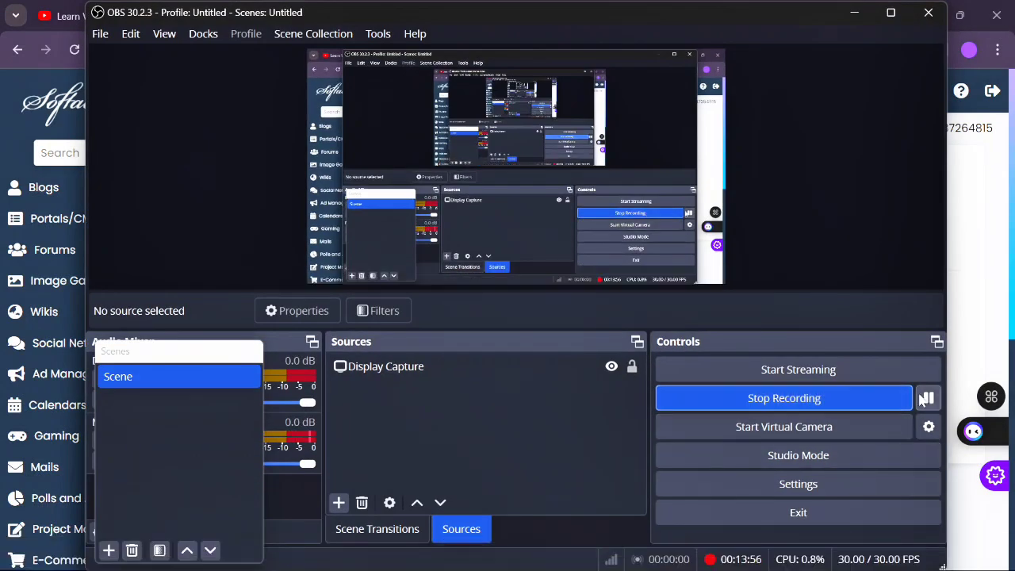
pyautogui.click(847, 13)
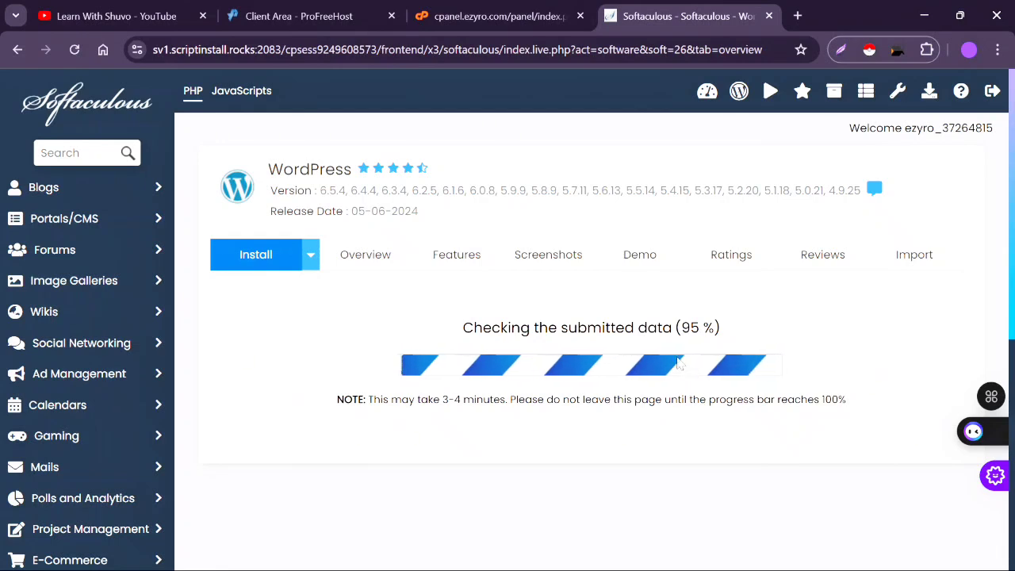
# - Let the WordPress install reach 95 %, then switch to the ProFreeHost Client Area tab
pyautogui.moveTo(703, 569)
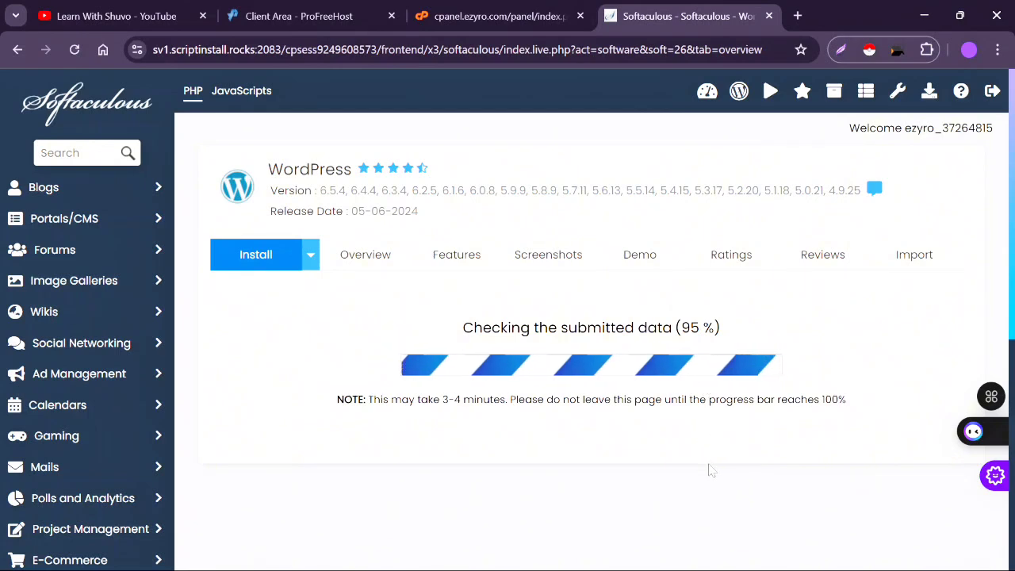
pyautogui.moveTo(655, 555)
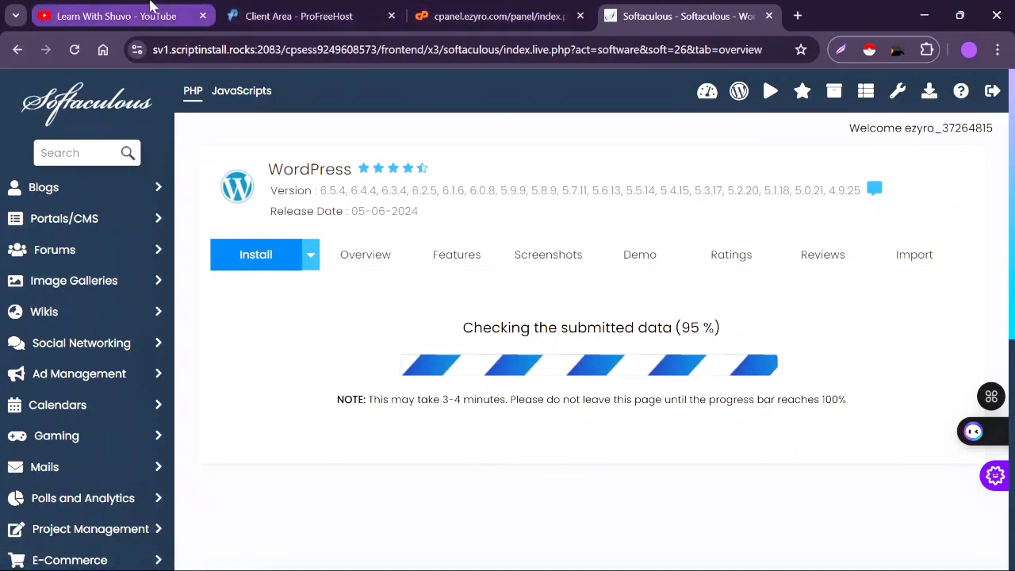
pyautogui.click(369, 17)
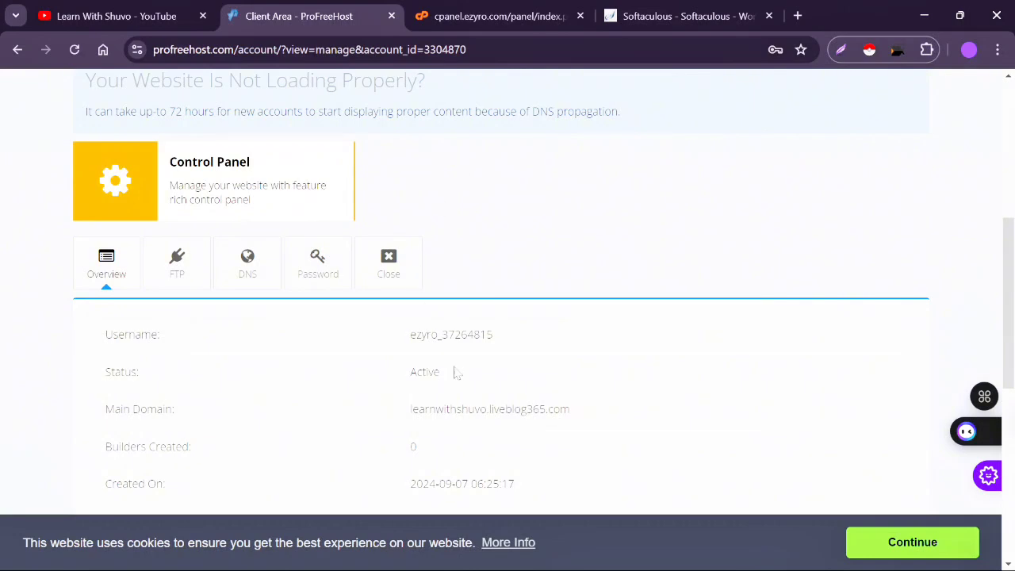
# - Close the ad covering the cPanel page and return to the 95 % install progress
pyautogui.click(542, 8)
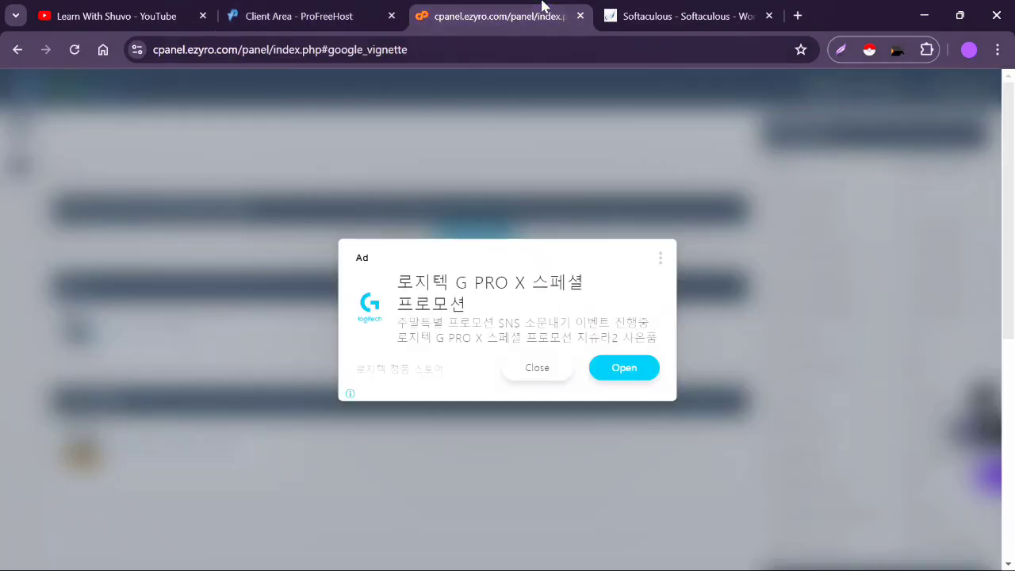
pyautogui.click(538, 375)
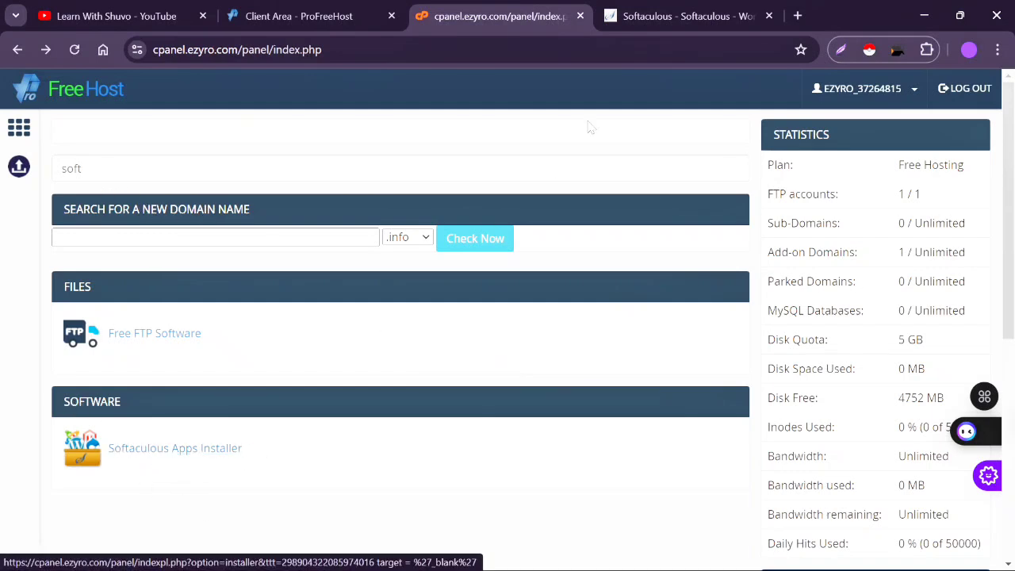
pyautogui.click(670, 11)
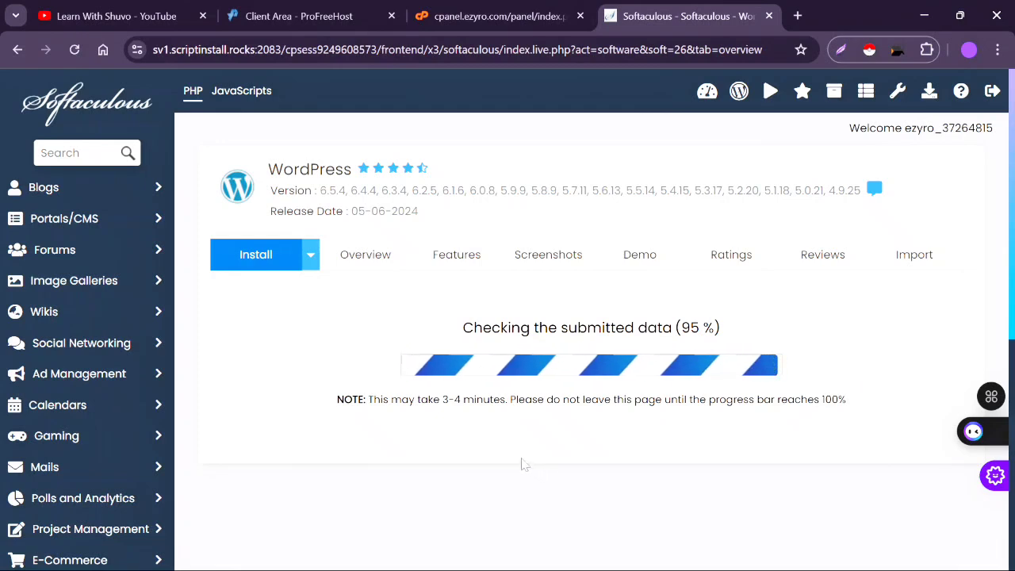
# - Minimize the recorder and reload the stalled Softaculous page to show the WordPress overview
pyautogui.click(649, 556)
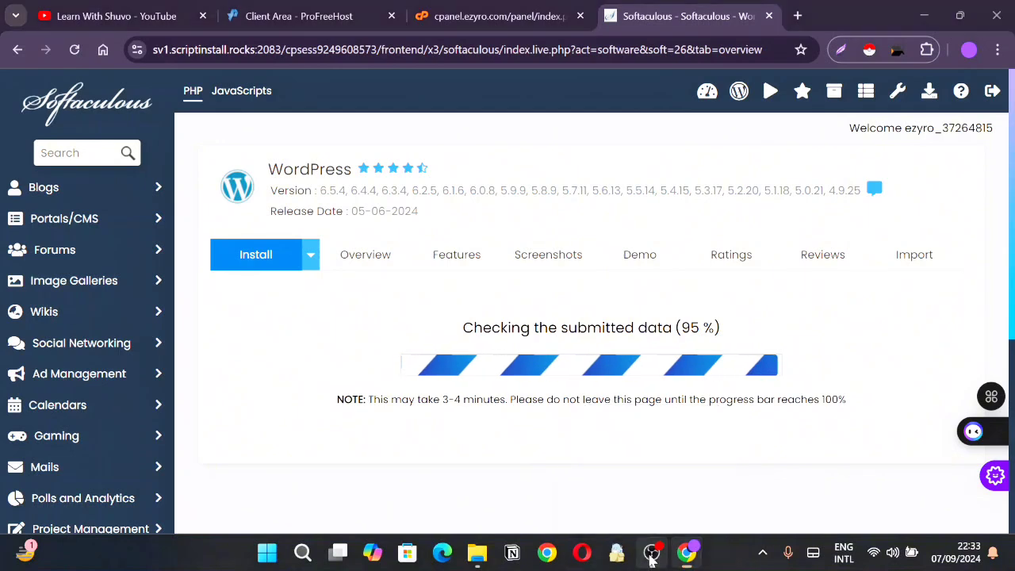
pyautogui.click(647, 557)
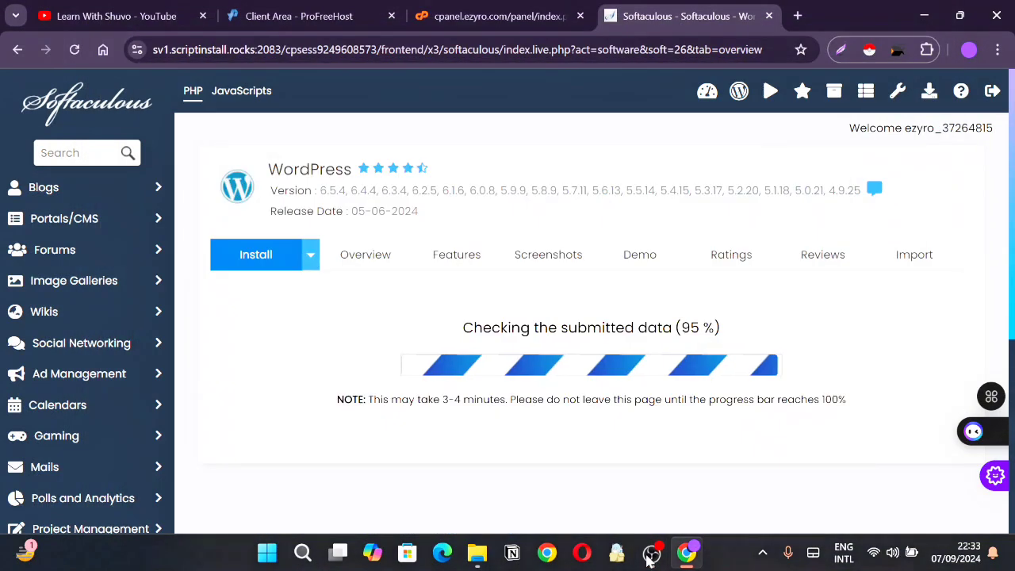
pyautogui.click(74, 49)
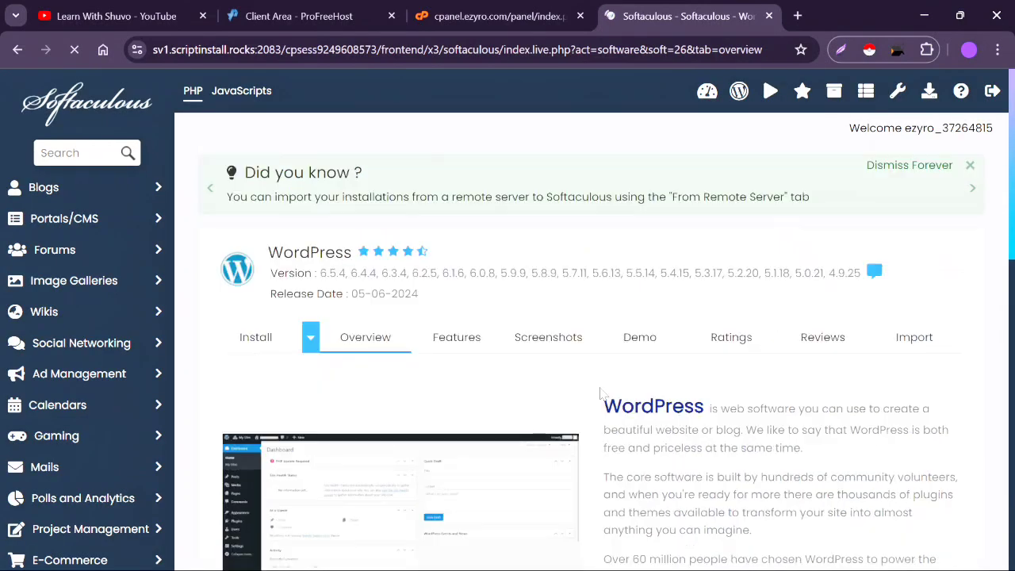
pyautogui.scroll(-1, 600, 393)
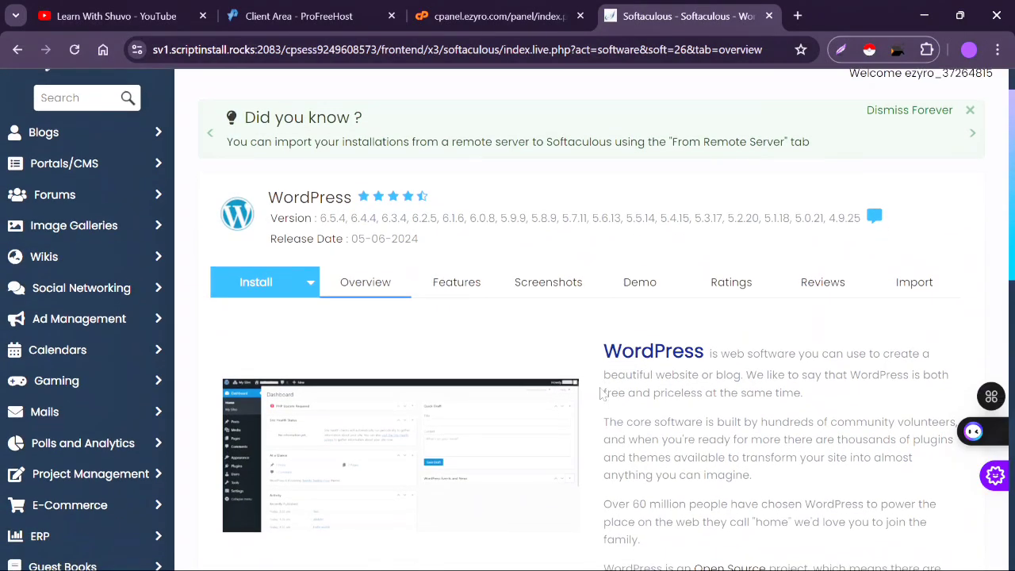
pyautogui.scroll(1, 600, 393)
pyautogui.scroll(-1, 600, 393)
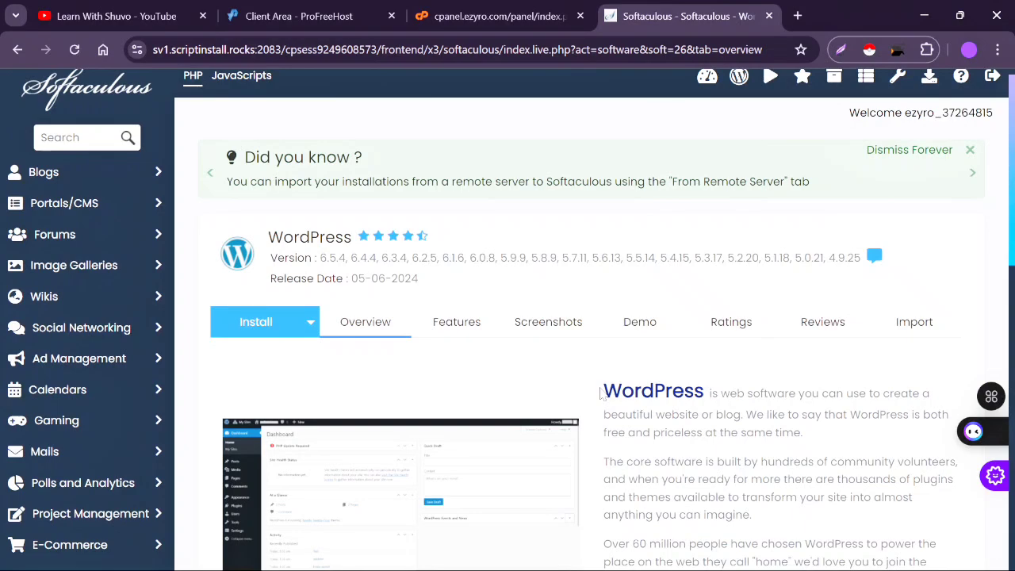
pyautogui.scroll(-4, 600, 393)
pyautogui.scroll(1, 601, 394)
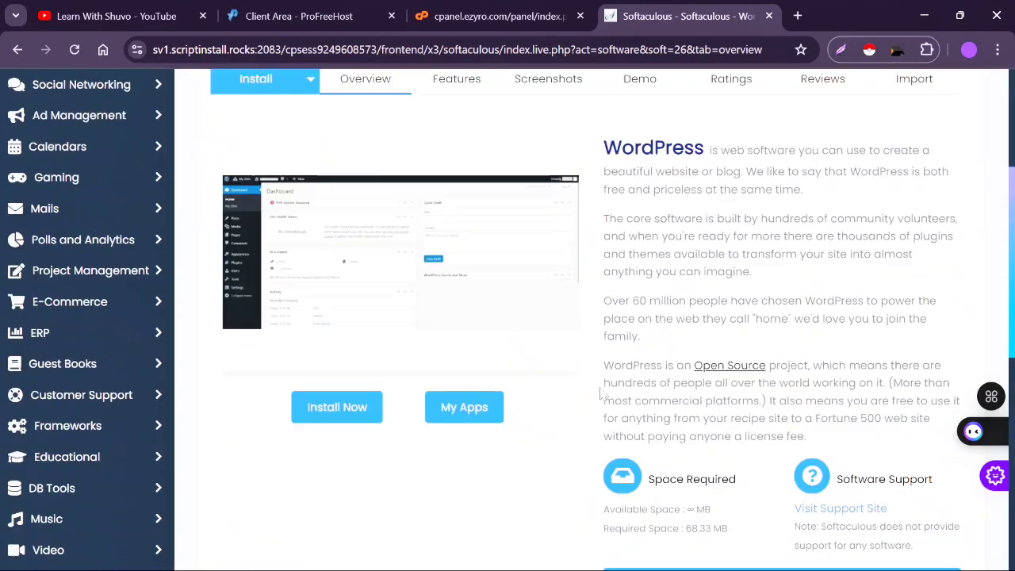
pyautogui.scroll(-2, 600, 394)
pyautogui.scroll(5, 600, 393)
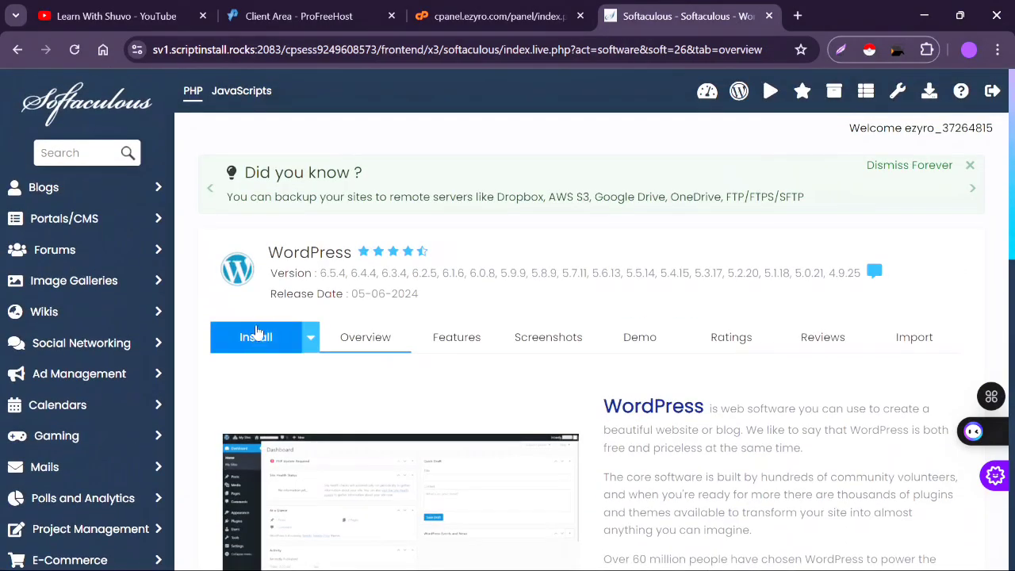
# - In the WordPress install form, replace the site name and set the description to 'Learn Technology'
pyautogui.click(255, 339)
pyautogui.scroll(-5, 553, 472)
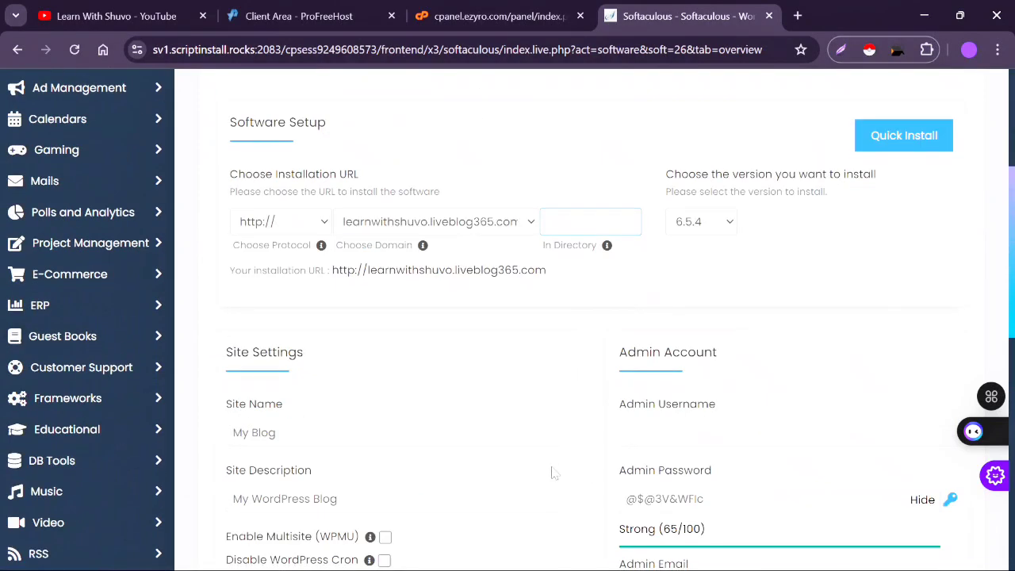
pyautogui.click(320, 262)
pyautogui.hotkey('ctrl', 'a')
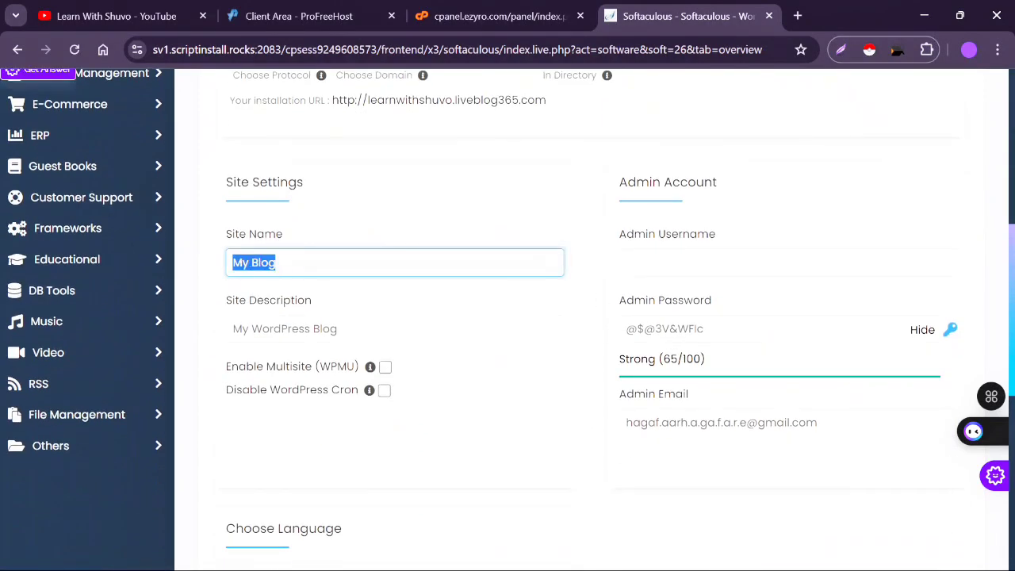
pyautogui.press('BackSpace')
pyautogui.click(376, 303)
pyautogui.doubleClick(325, 328)
pyautogui.hotkey('ctrl', 'a')
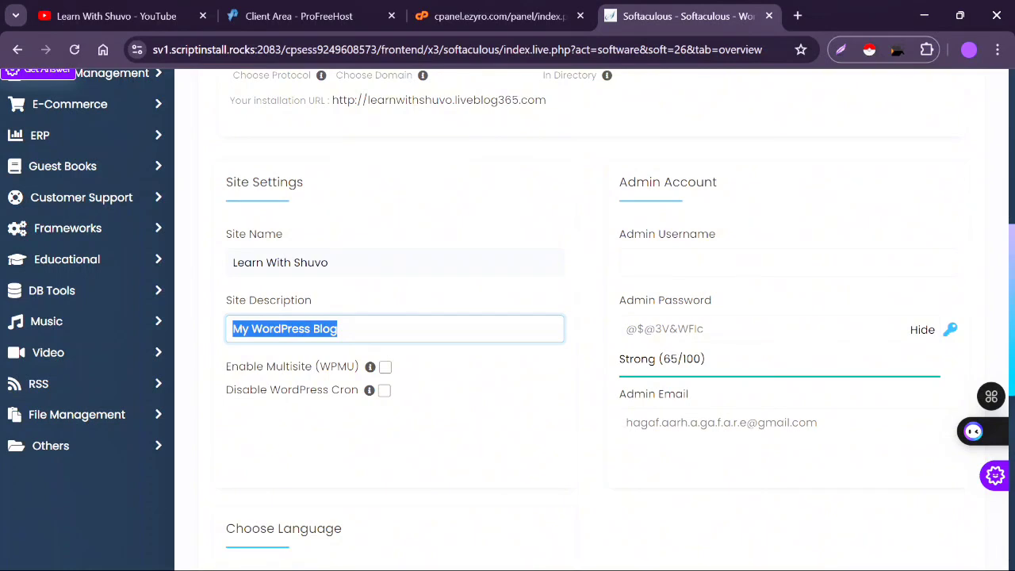
pyautogui.press('BackSpace')
pyautogui.click(388, 375)
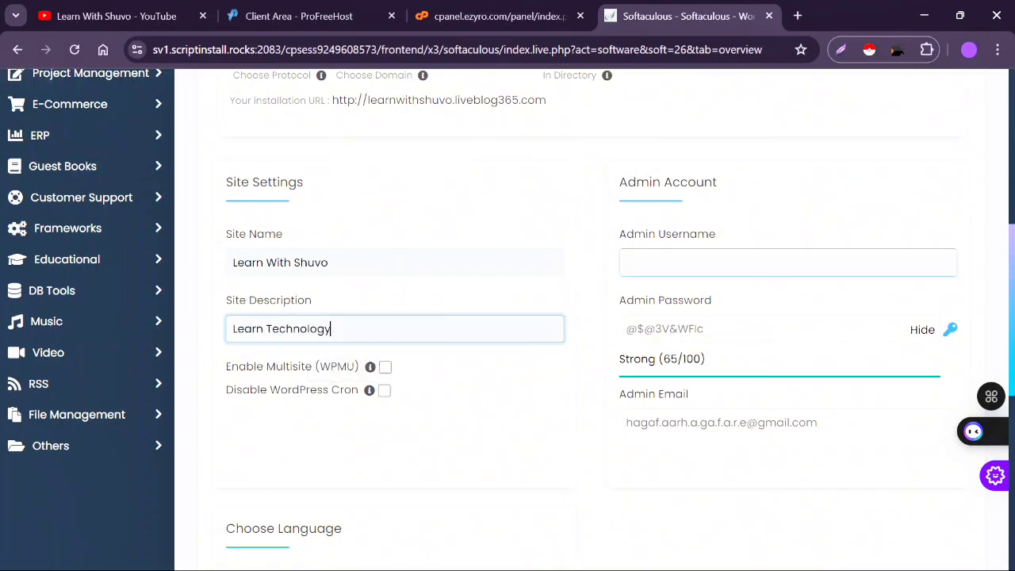
# - Fill the admin username from saved suggestions and submit the installation
pyautogui.click(714, 263)
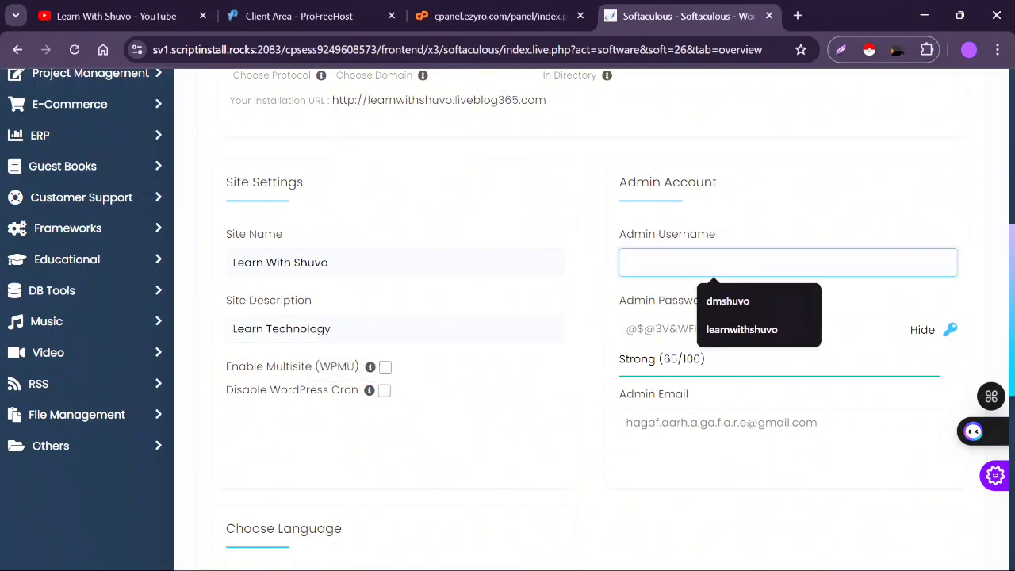
pyautogui.click(742, 329)
pyautogui.scroll(-6, 616, 417)
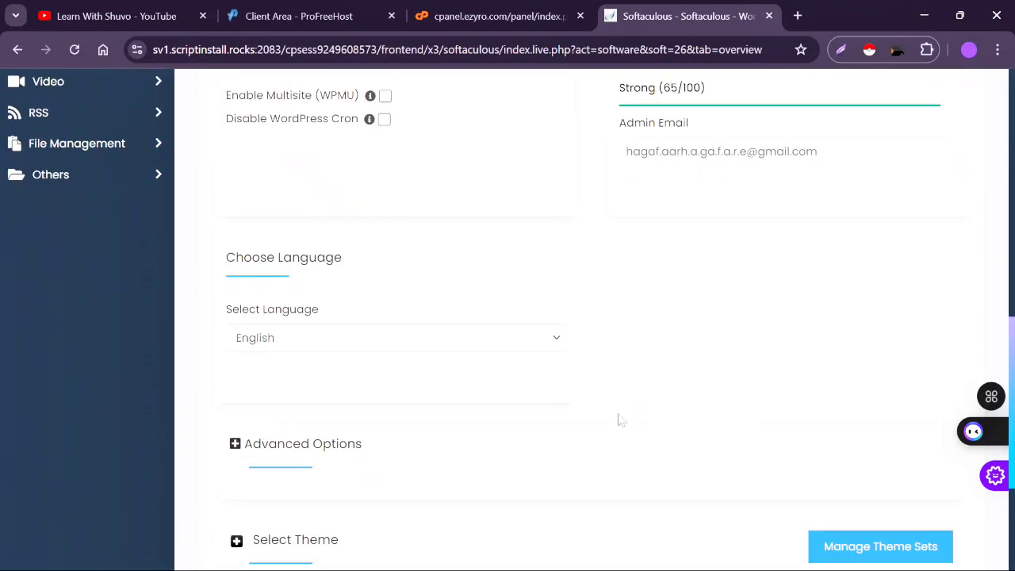
pyautogui.click(591, 432)
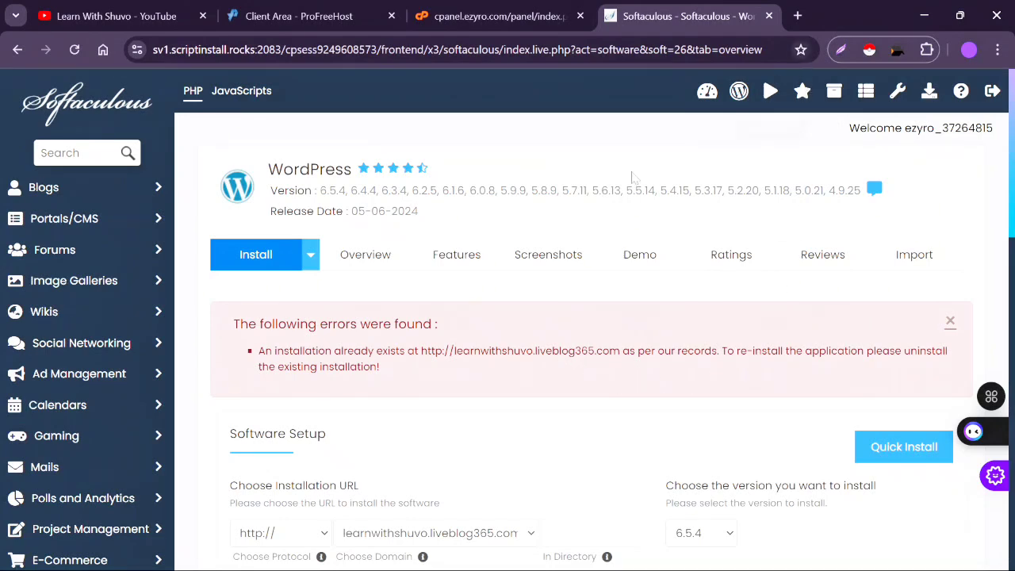
# - Select the existing installation's address from the error, open a new tab, and open WordPress Import
pyautogui.moveTo(421, 350); pyautogui.dragTo(620, 351)
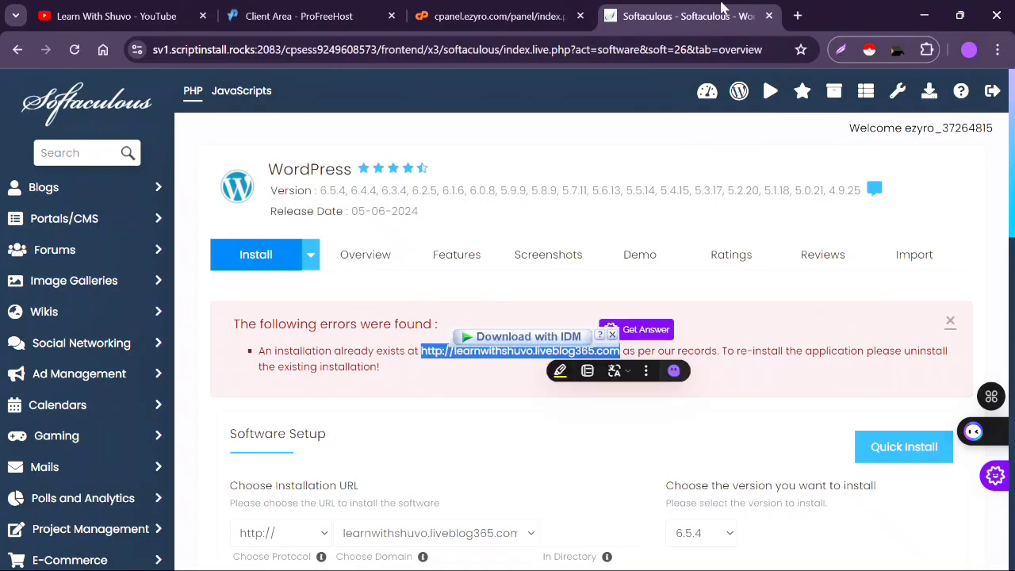
pyautogui.click(797, 11)
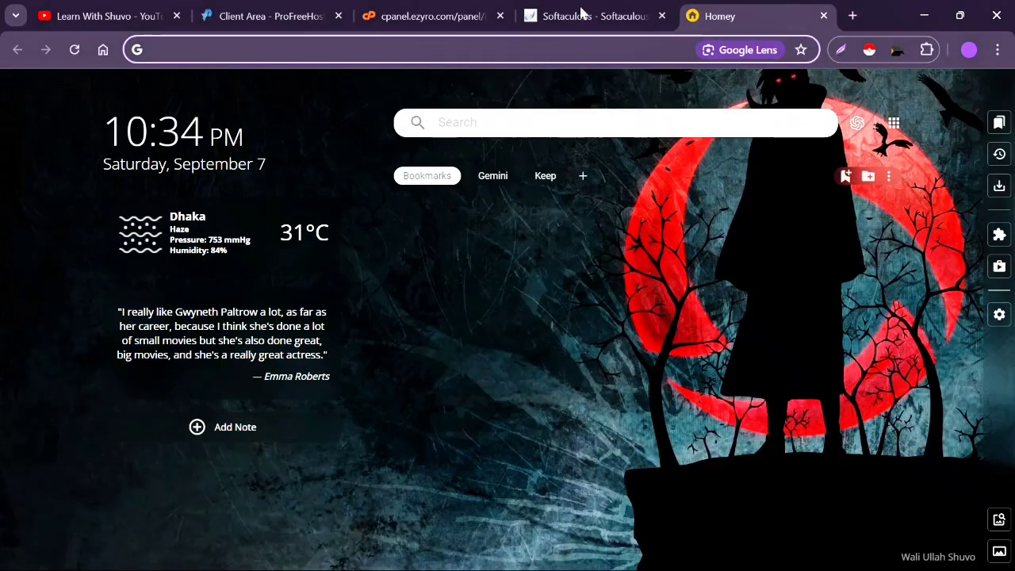
pyautogui.click(614, 10)
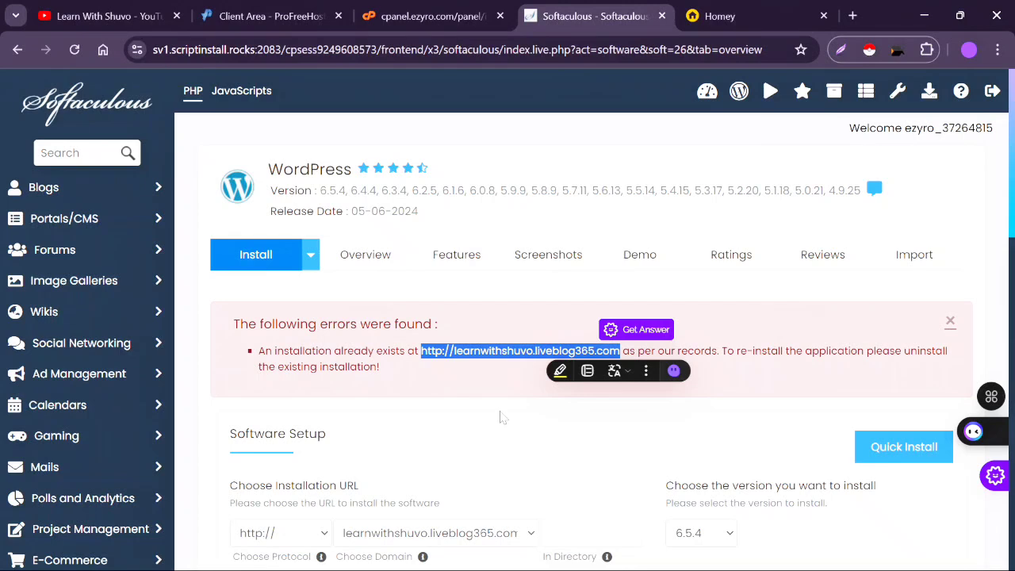
pyautogui.click(900, 255)
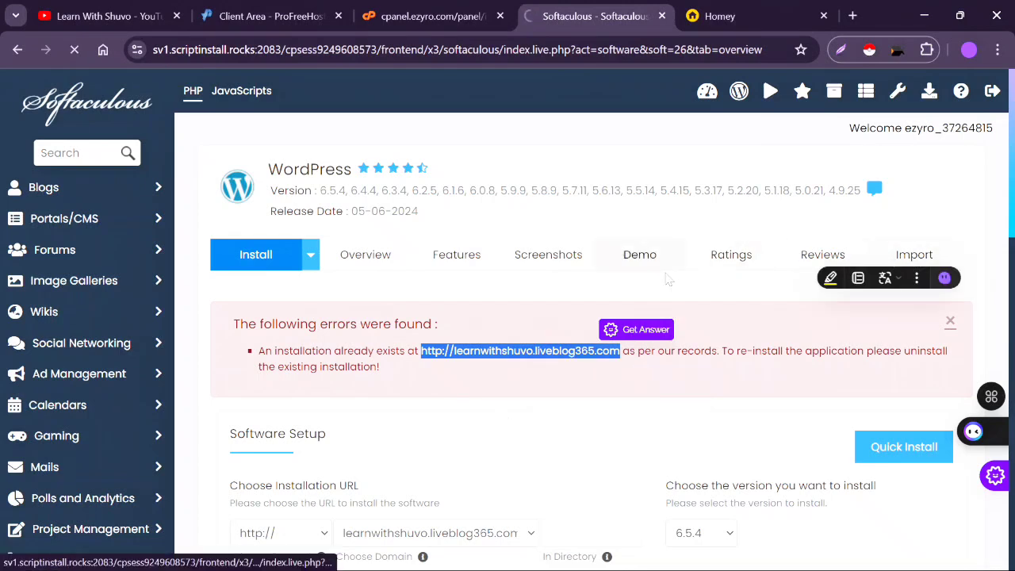
# - Relaunch Softaculous Apps Installer from the control panel and close the old Softaculous tab
pyautogui.click(455, 14)
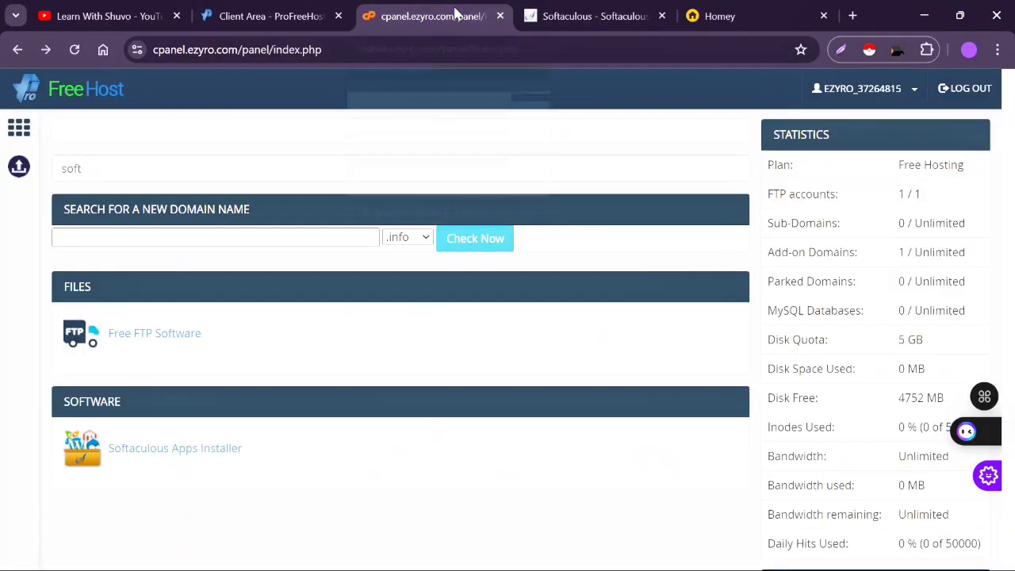
pyautogui.click(181, 450)
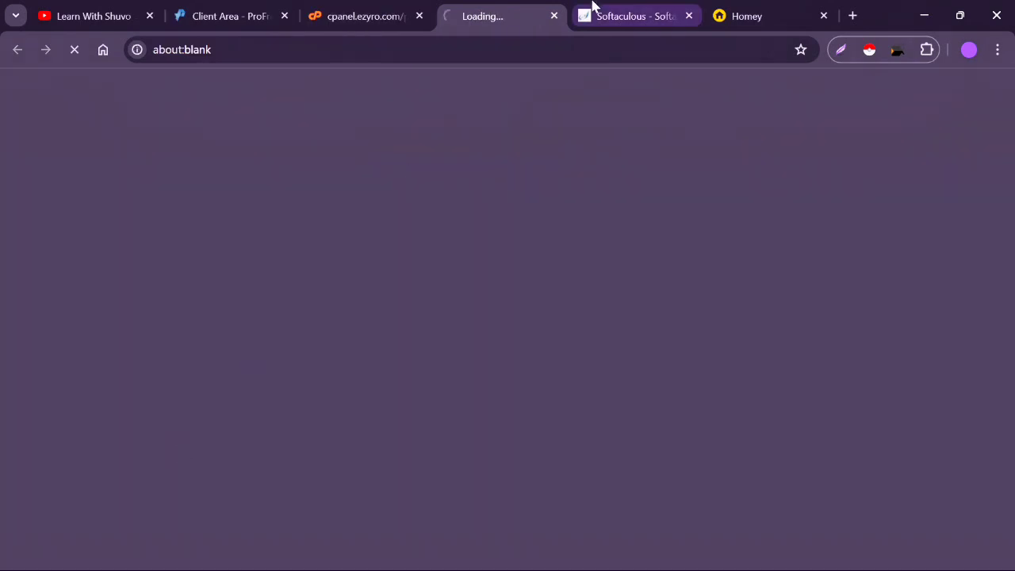
pyautogui.click(689, 16)
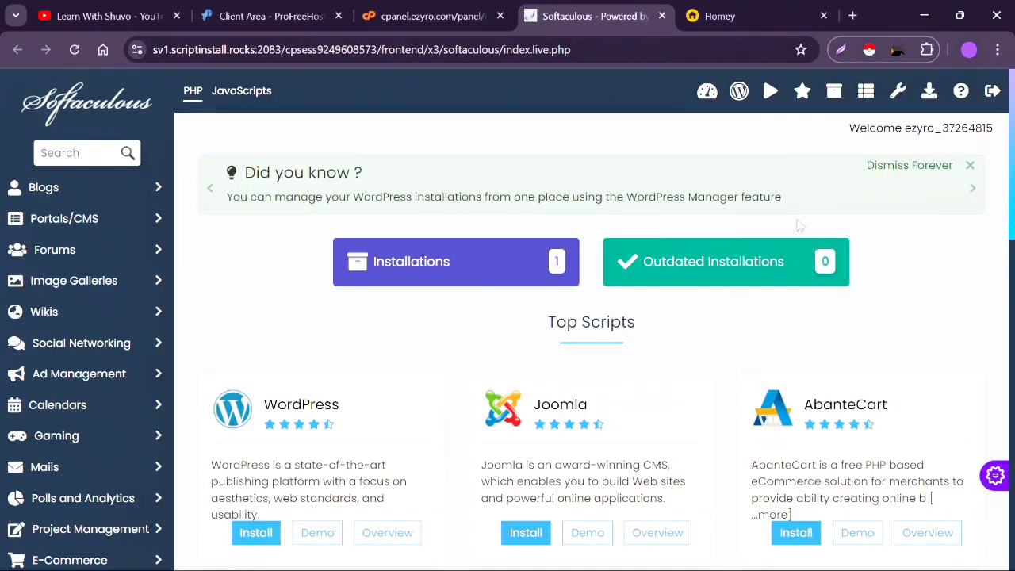
# - List Installations and open WordPress Management for the liveblog365.com install, version 6.5.4
pyautogui.click(437, 267)
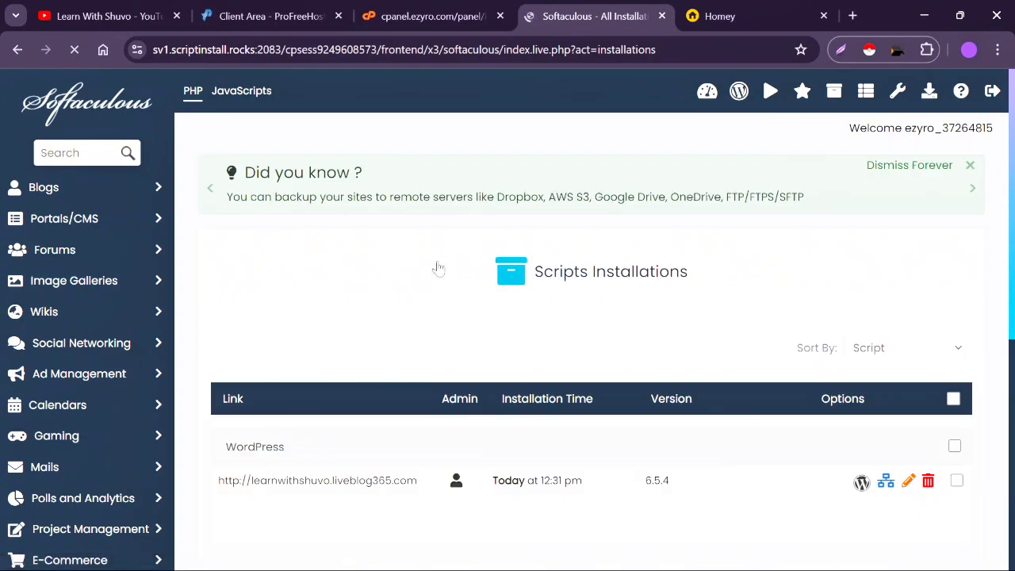
pyautogui.scroll(-2, 436, 267)
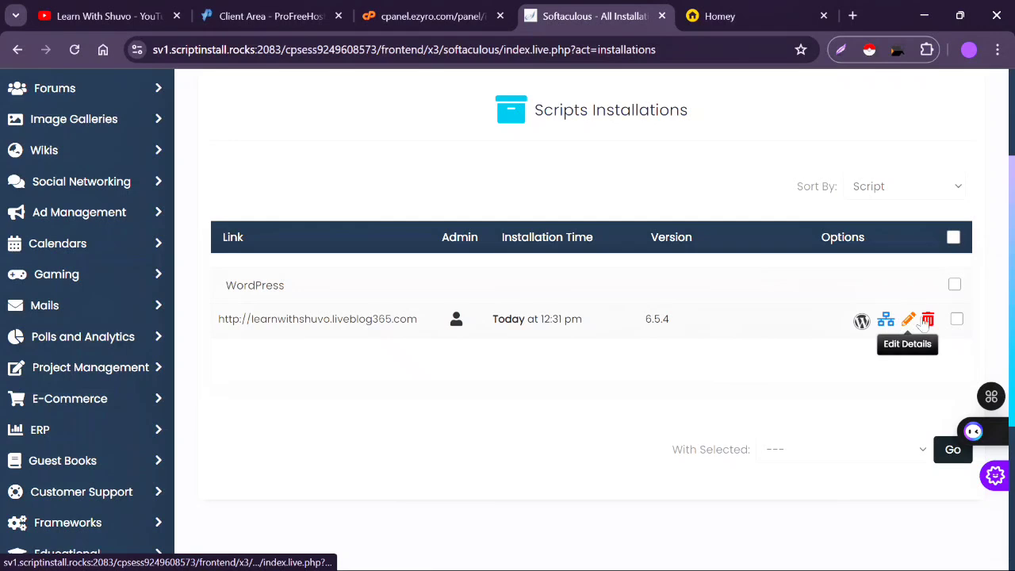
pyautogui.click(863, 321)
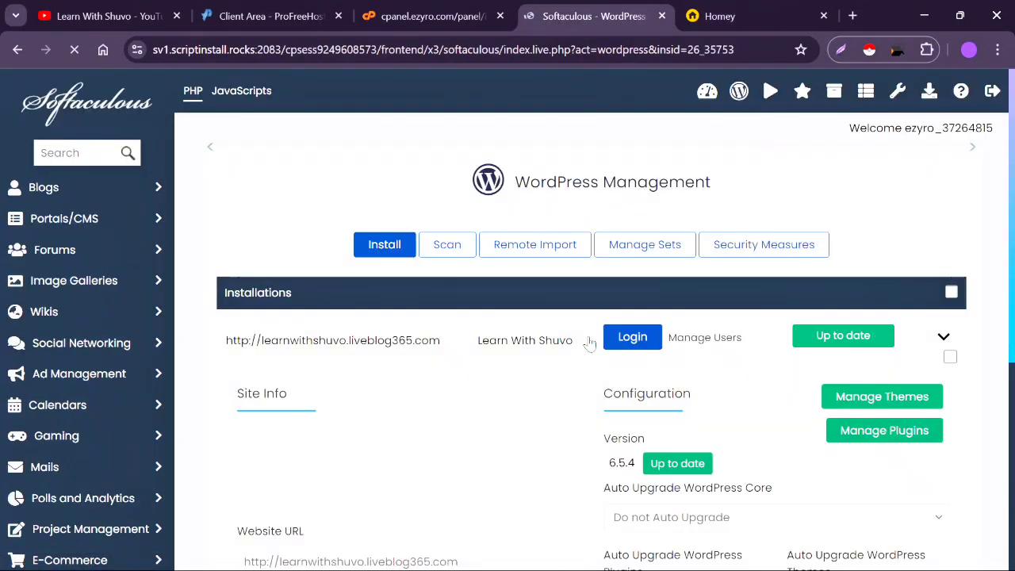
pyautogui.scroll(-4, 586, 341)
pyautogui.scroll(2, 584, 342)
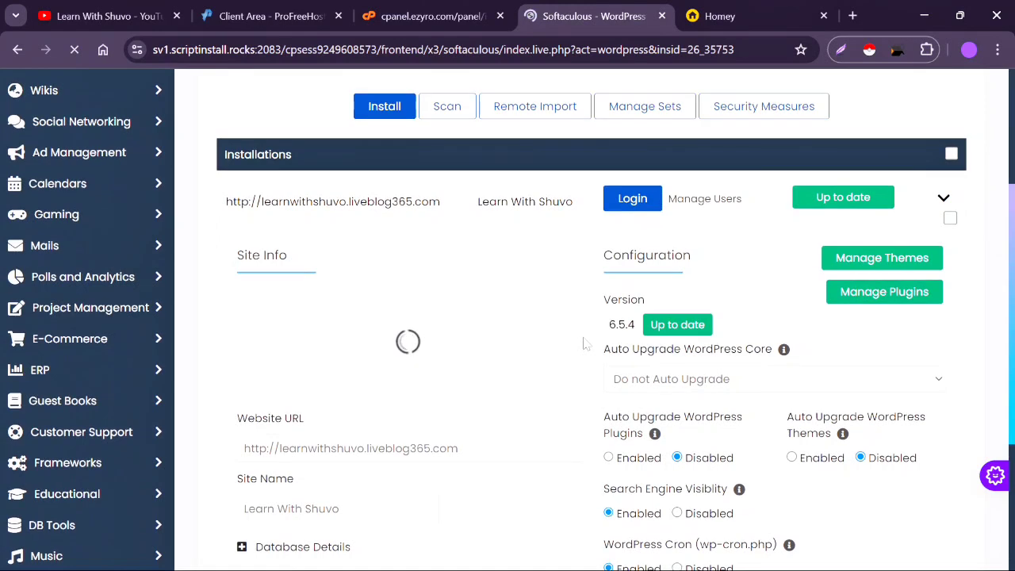
# - Log in to WordPress admin from Softaculous and dismiss the Welcome to WordPress panel
pyautogui.click(632, 199)
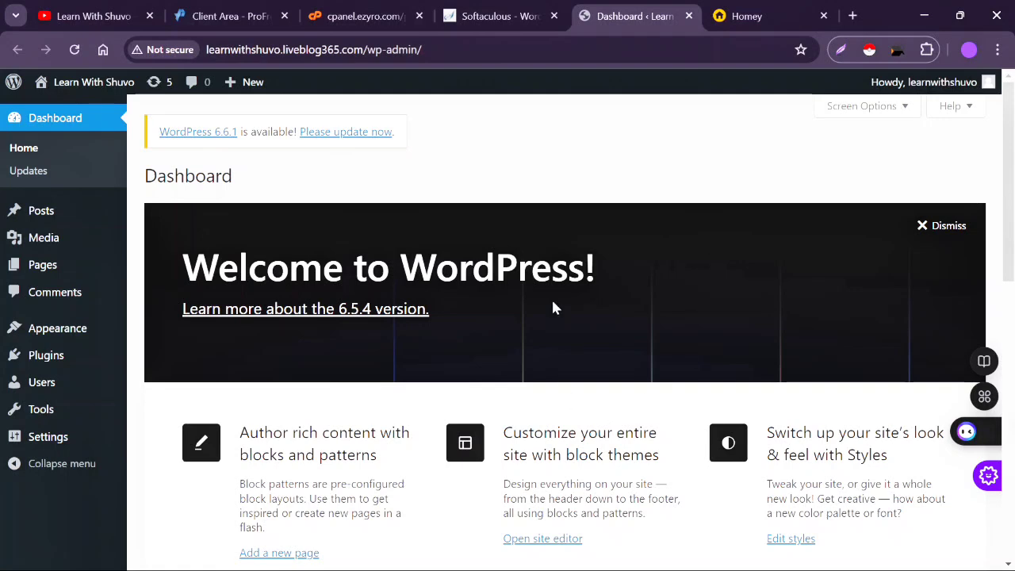
pyautogui.click(936, 225)
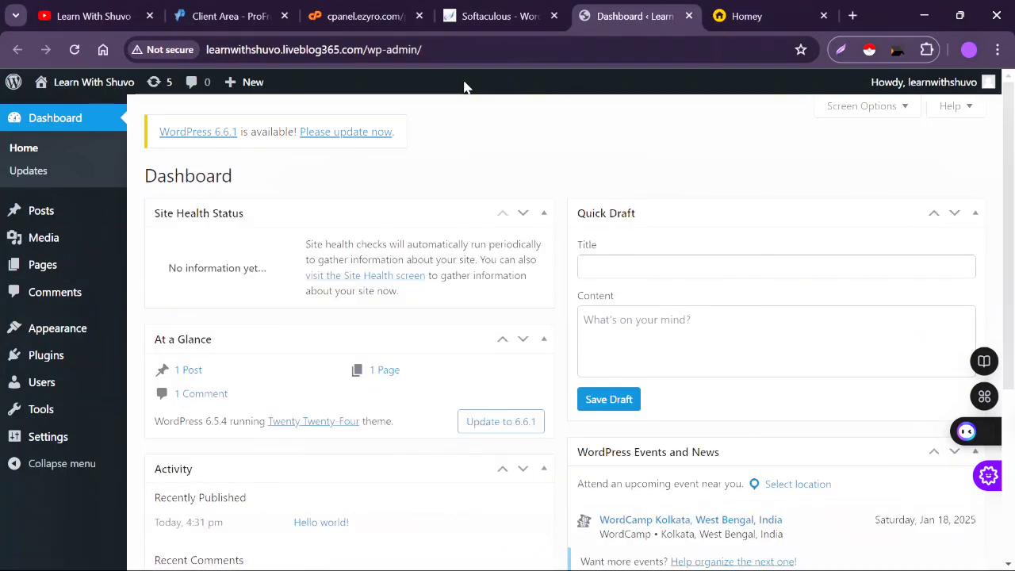
pyautogui.click(508, 26)
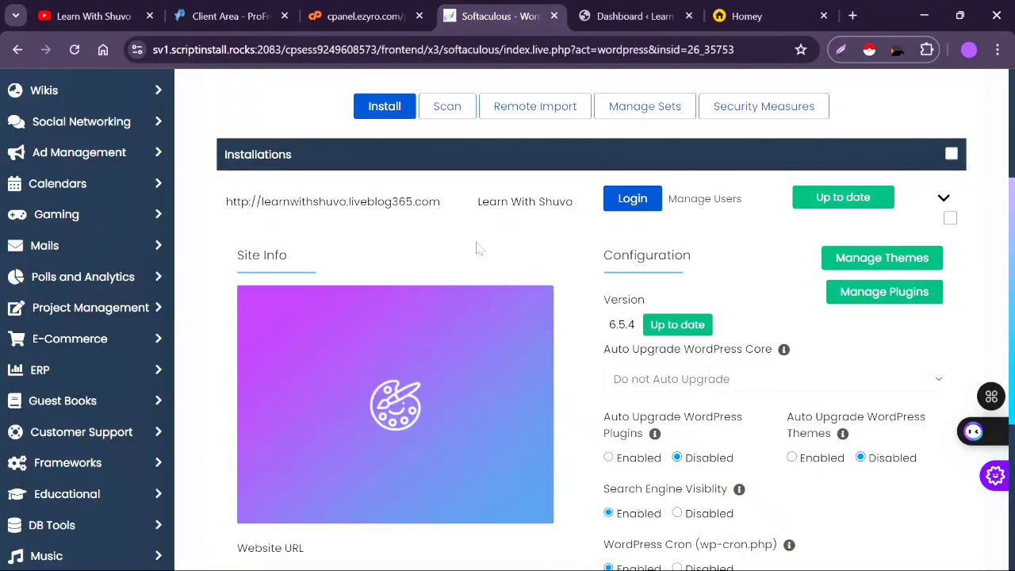
pyautogui.scroll(1, 476, 248)
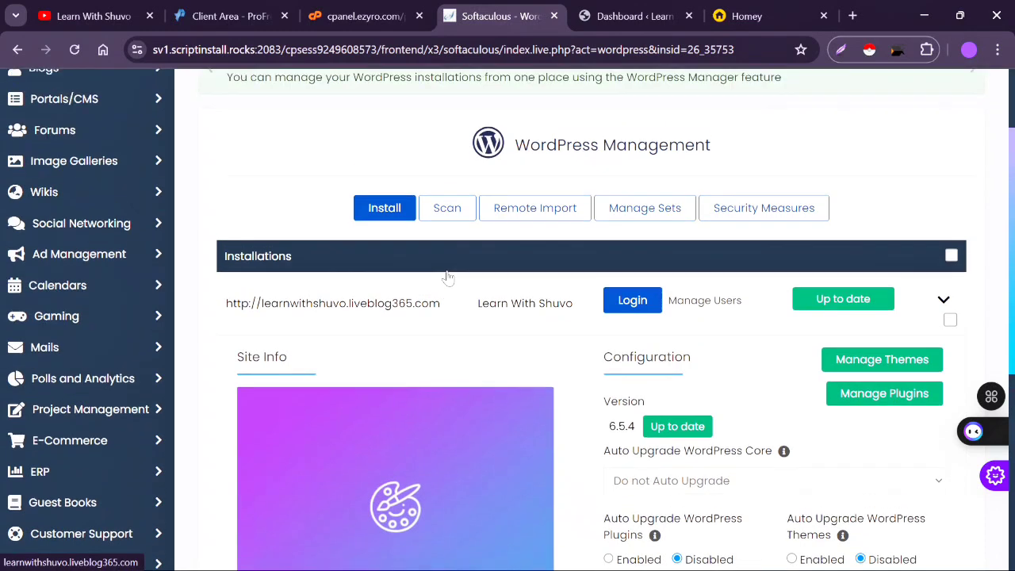
pyautogui.scroll(1, 448, 277)
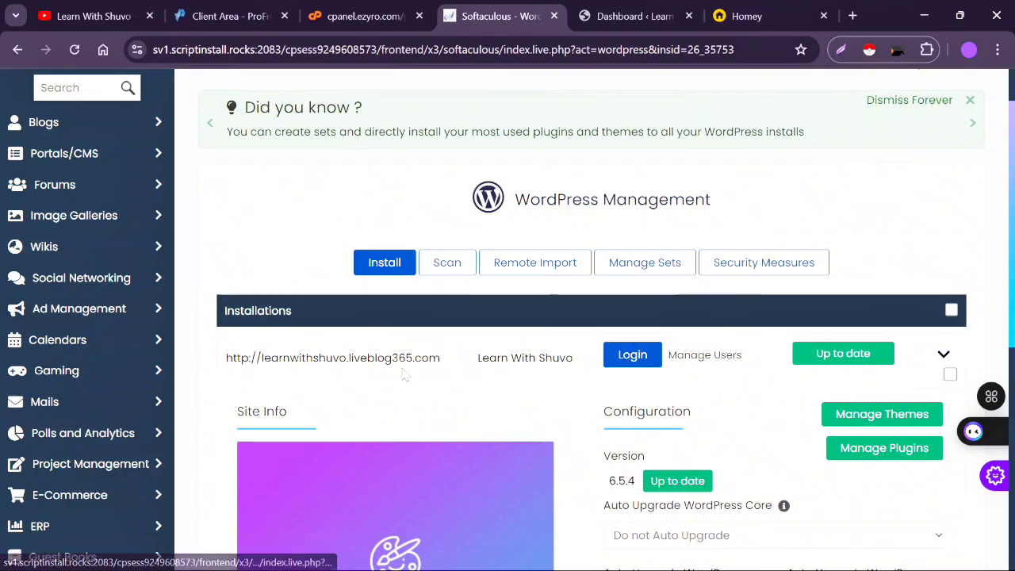
pyautogui.click(655, 23)
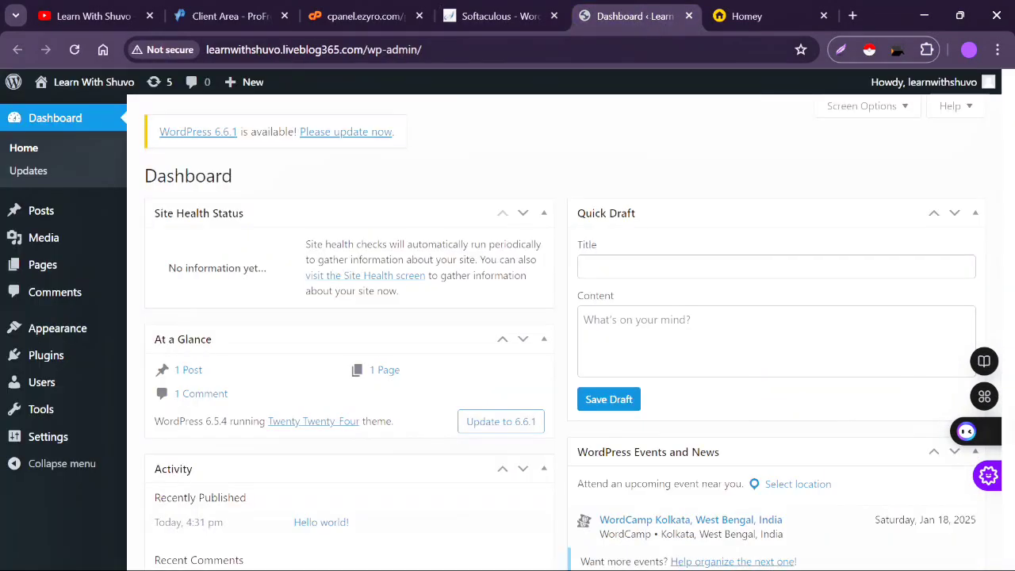
pyautogui.scroll(-1, 565, 299)
pyautogui.scroll(1, 476, 301)
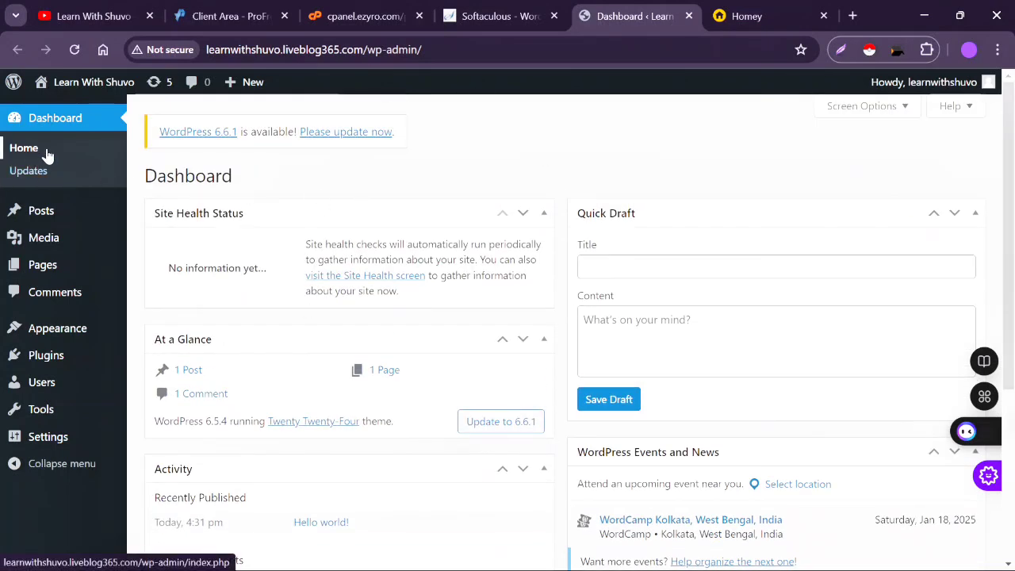
pyautogui.moveTo(103, 84)
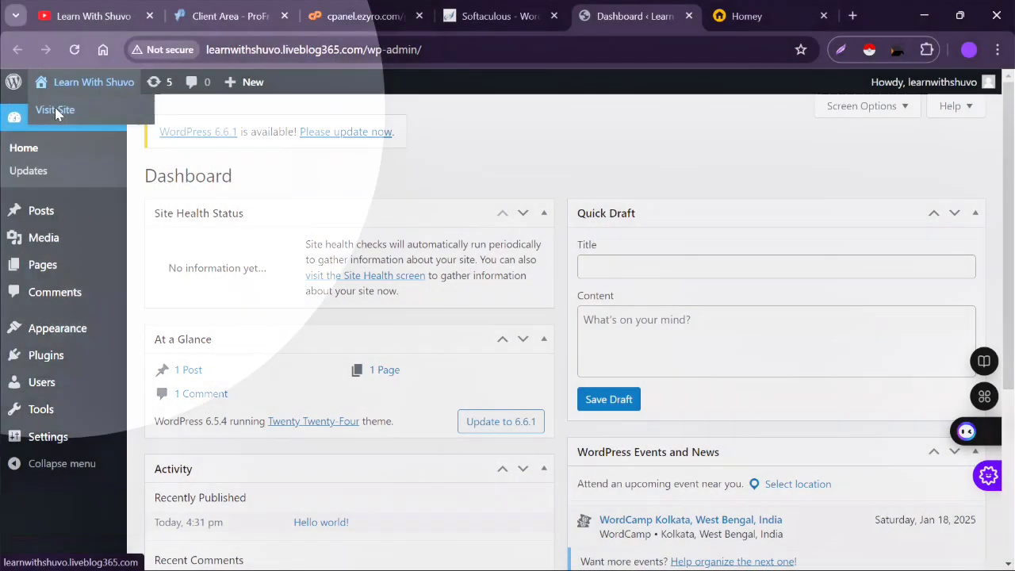
# - Open the live site in a new tab and glance over its Twenty Twenty-Four front page
pyautogui.rightClick(57, 111)
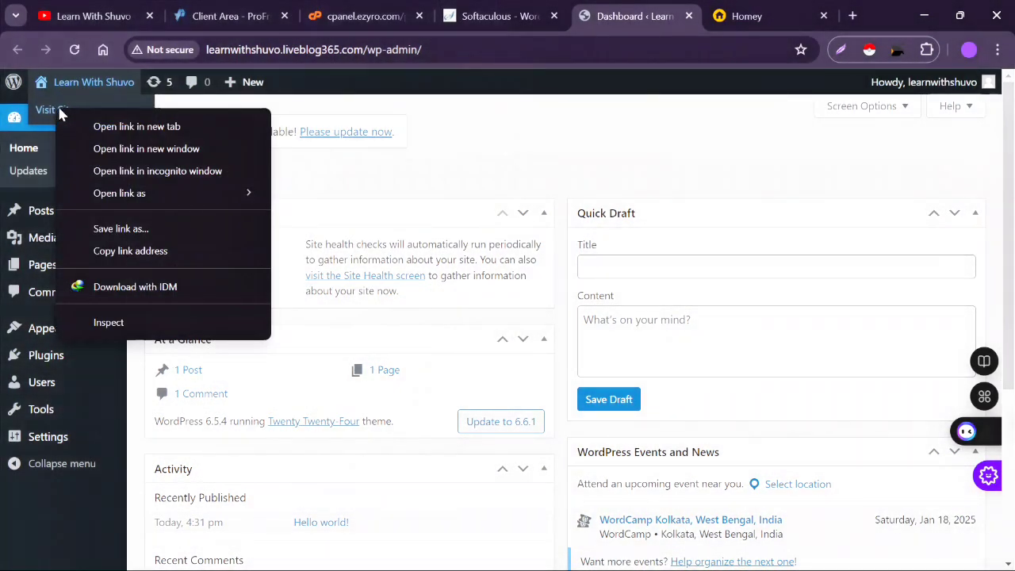
pyautogui.click(143, 129)
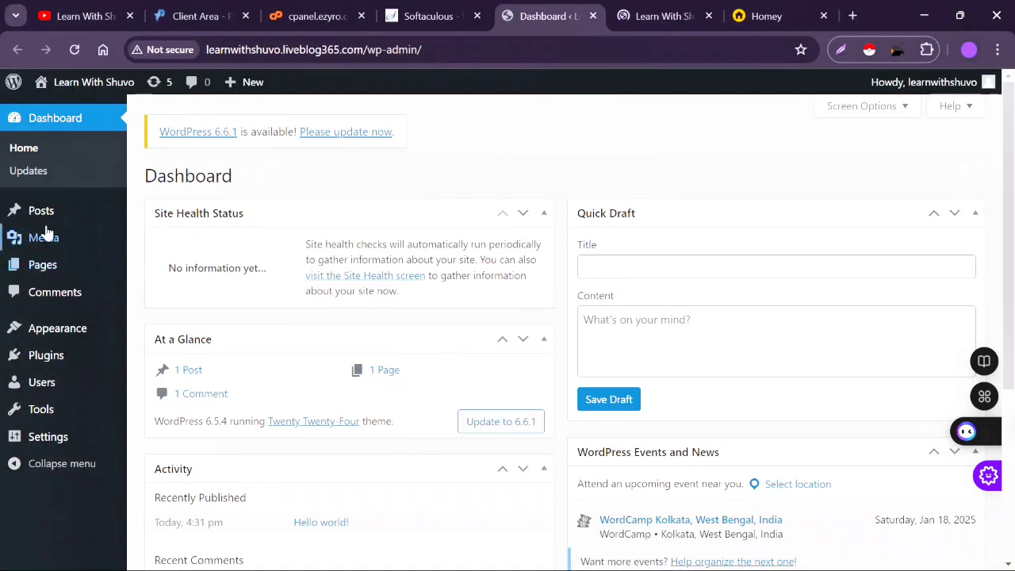
pyautogui.click(666, 11)
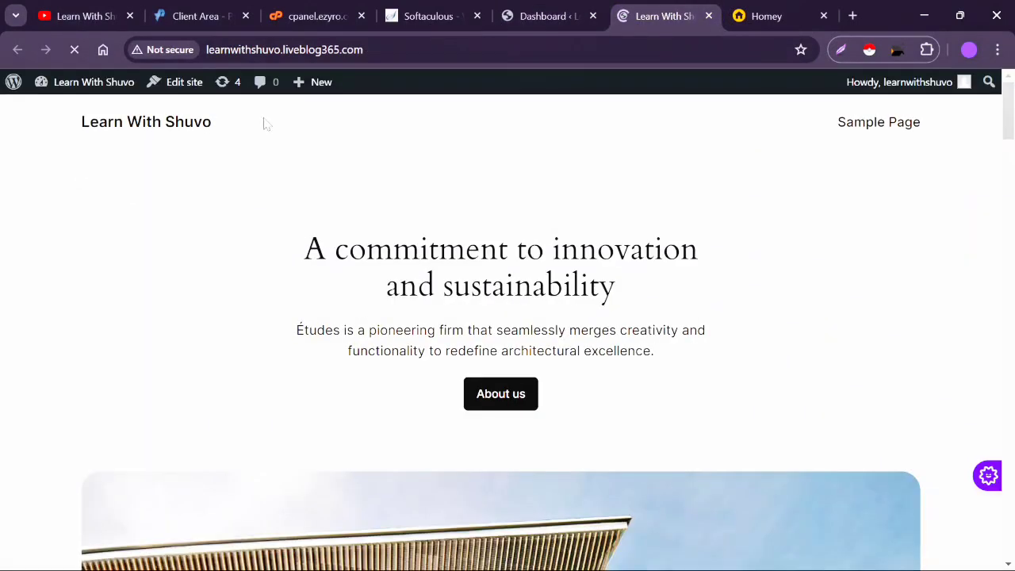
pyautogui.scroll(-7, 621, 310)
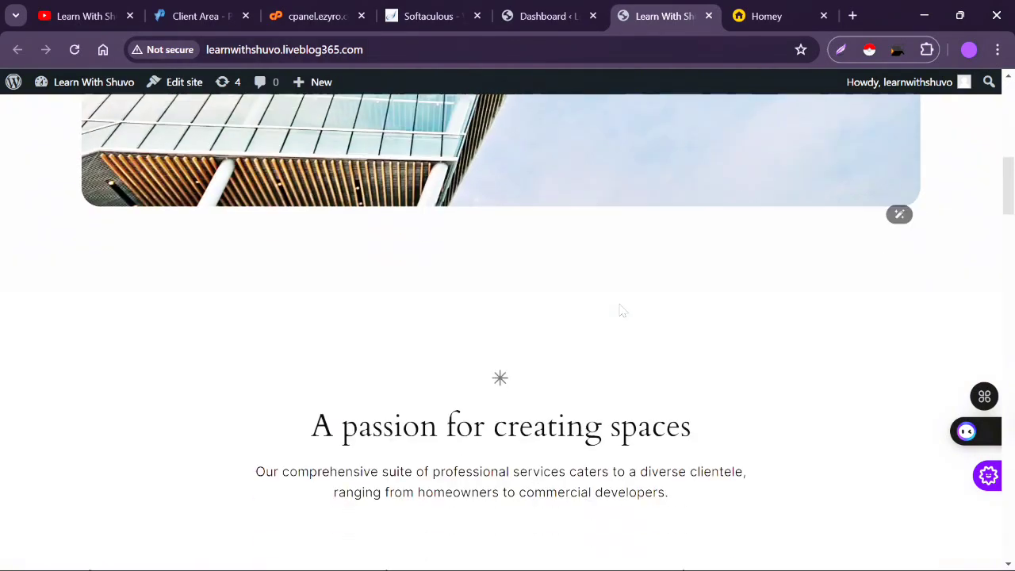
pyautogui.scroll(-5, 621, 310)
pyautogui.scroll(6, 621, 310)
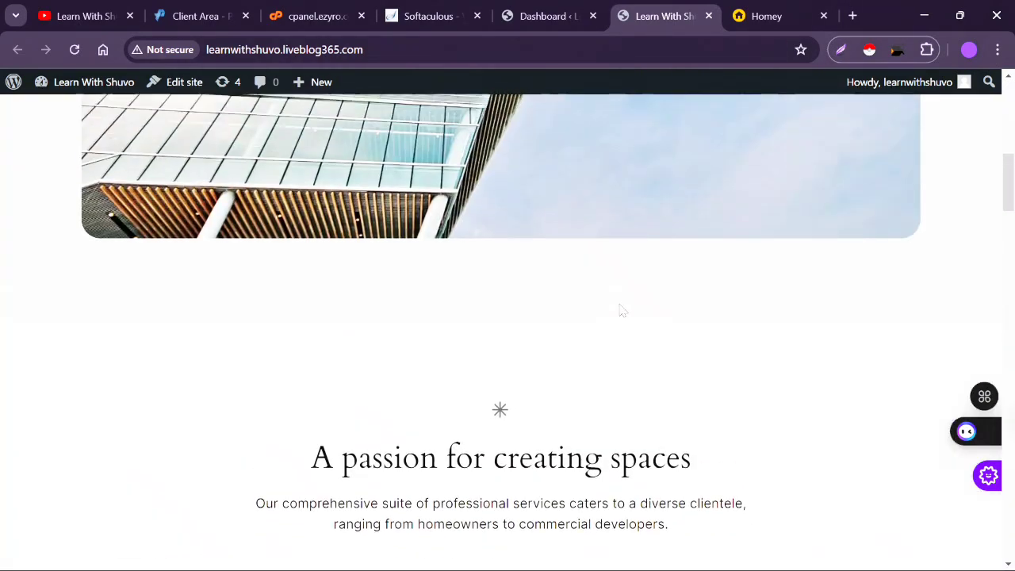
pyautogui.scroll(2, 621, 310)
# - Check the Dashboard briefly, then browse the whole front page from header to footer
pyautogui.click(548, 10)
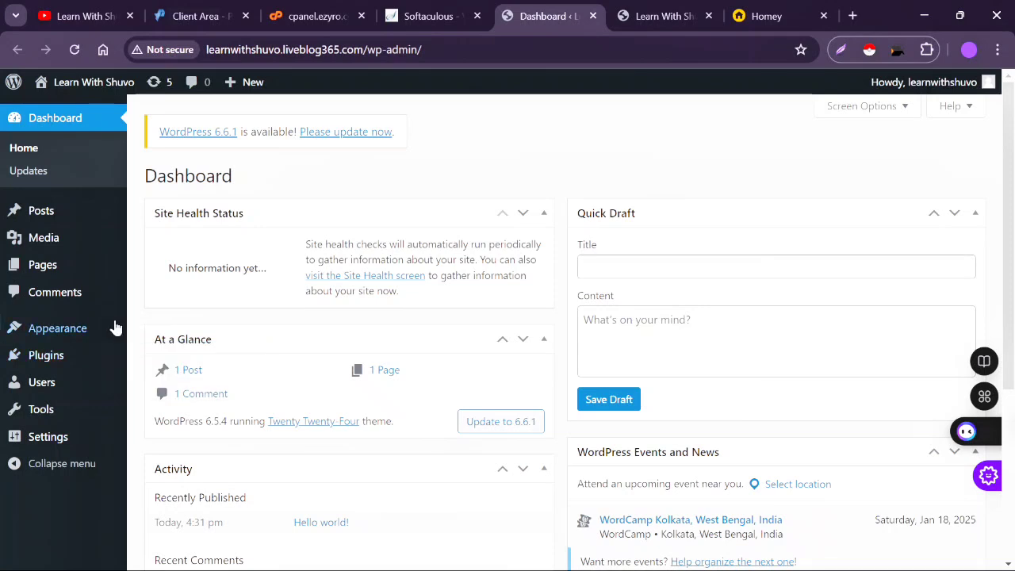
pyautogui.moveTo(84, 337)
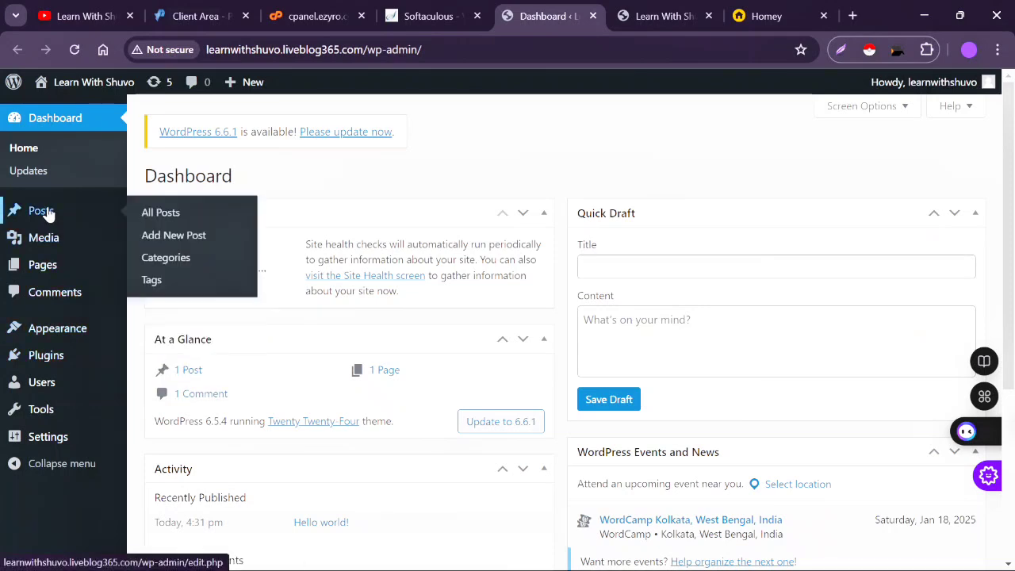
pyautogui.click(662, 16)
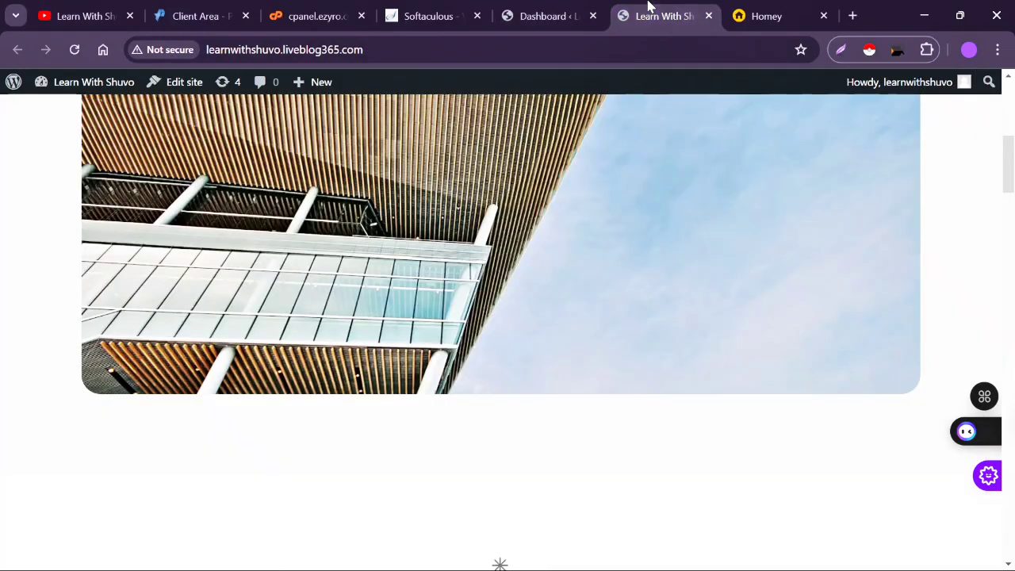
pyautogui.scroll(-1, 513, 443)
pyautogui.scroll(7, 512, 443)
pyautogui.scroll(-14, 512, 443)
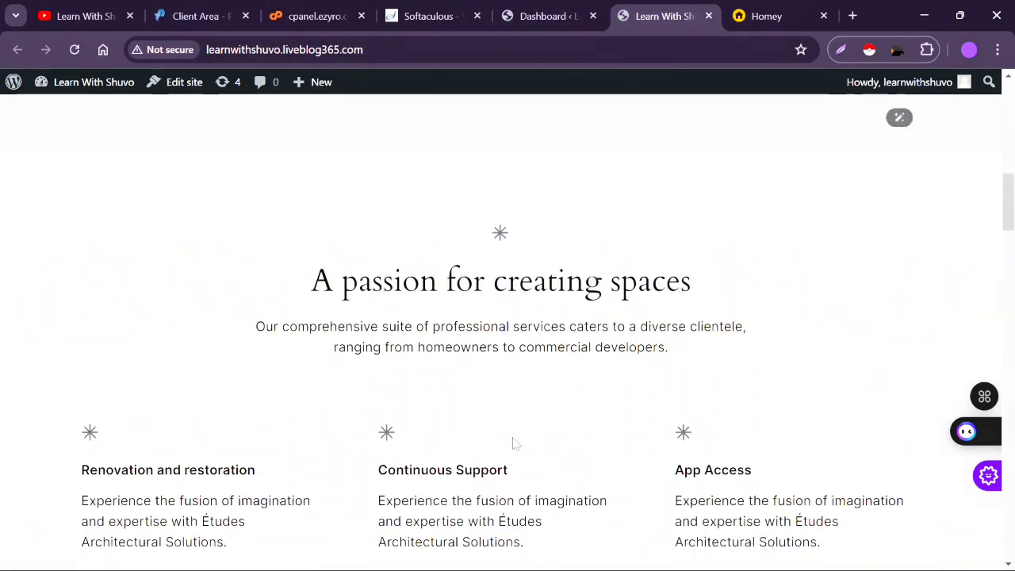
pyautogui.scroll(4, 512, 443)
pyautogui.scroll(10, 513, 443)
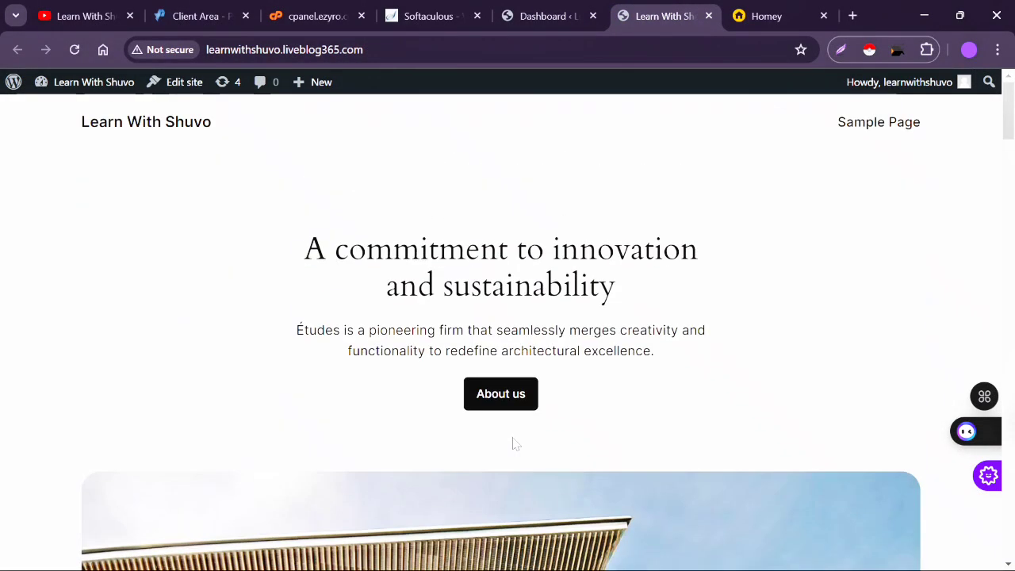
pyautogui.scroll(-5, 513, 443)
pyautogui.scroll(1, 512, 443)
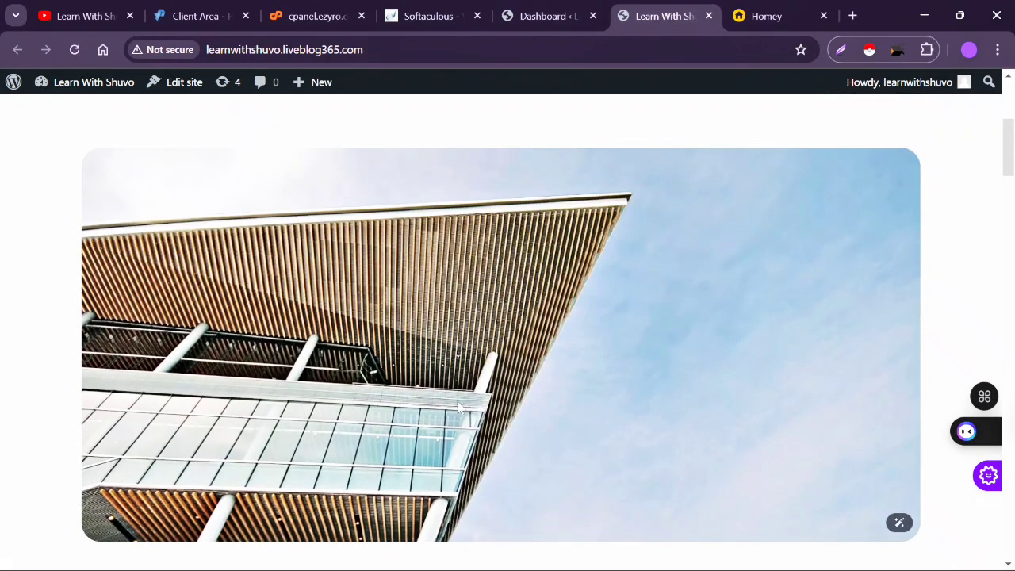
pyautogui.scroll(-12, 419, 390)
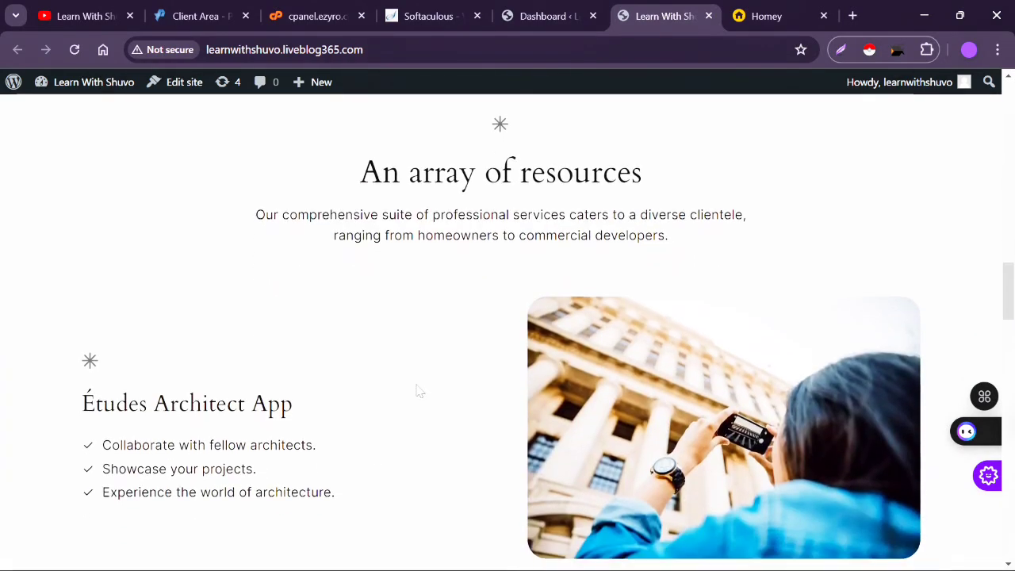
pyautogui.scroll(-10, 419, 390)
pyautogui.scroll(3, 418, 390)
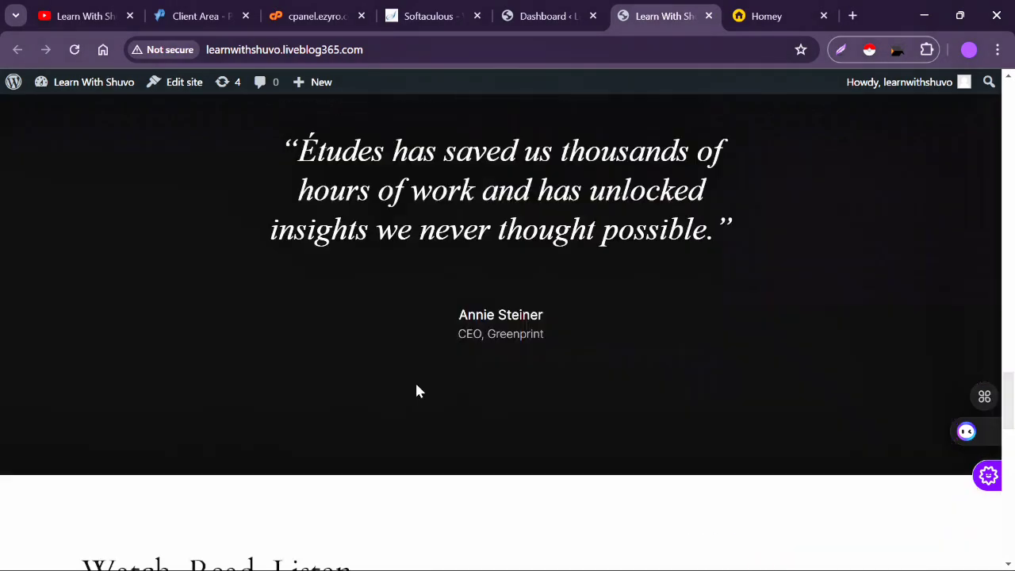
pyautogui.scroll(-3, 418, 390)
pyautogui.scroll(-5, 419, 390)
pyautogui.scroll(4, 419, 390)
pyautogui.scroll(-5, 419, 390)
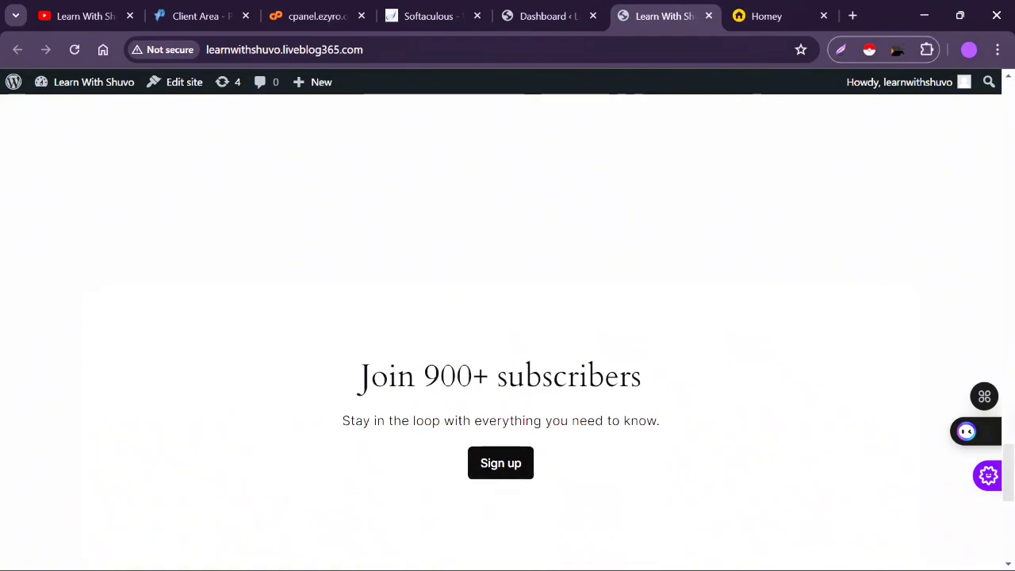
# - Look over the admin menu, scroll the site back to the top, and return to the Dashboard
pyautogui.click(564, 22)
pyautogui.moveTo(60, 236)
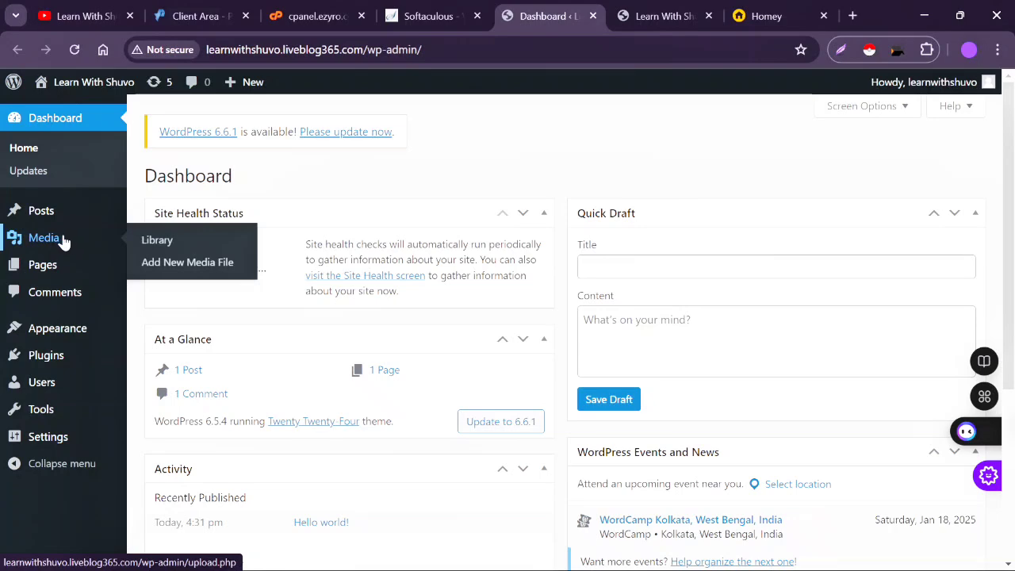
pyautogui.moveTo(77, 265)
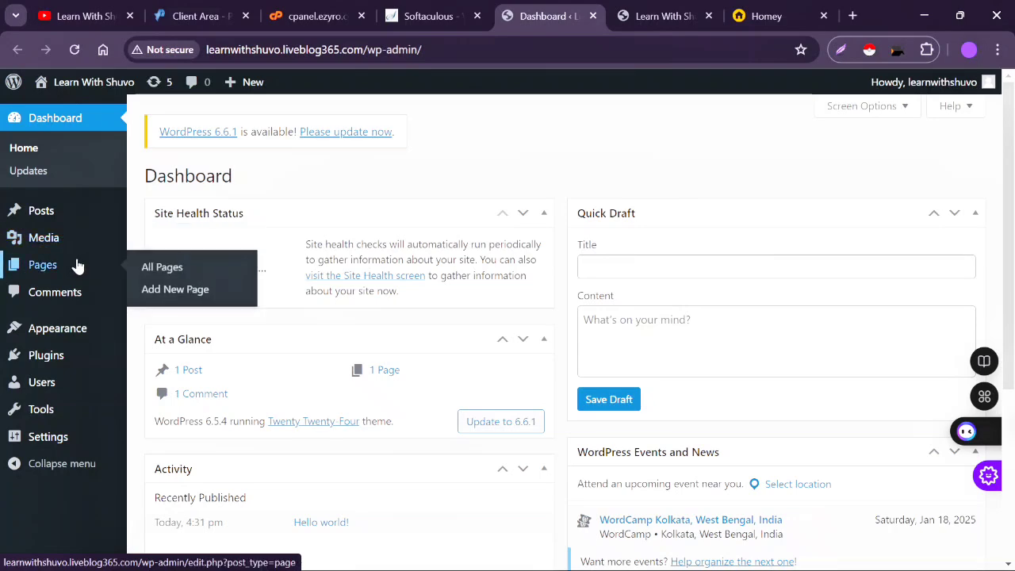
pyautogui.click(641, 23)
pyautogui.scroll(20, 807, 133)
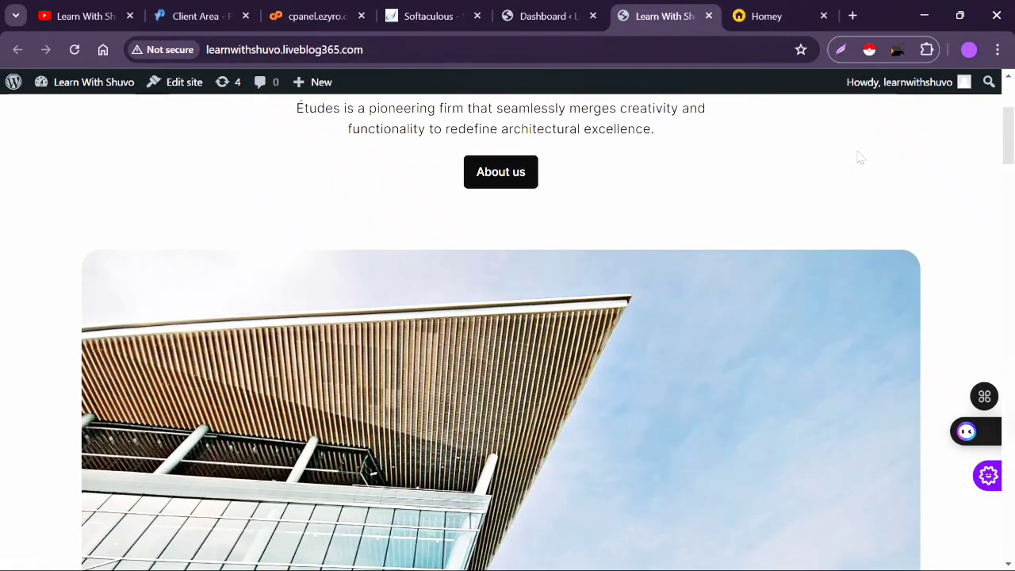
pyautogui.scroll(3, 860, 157)
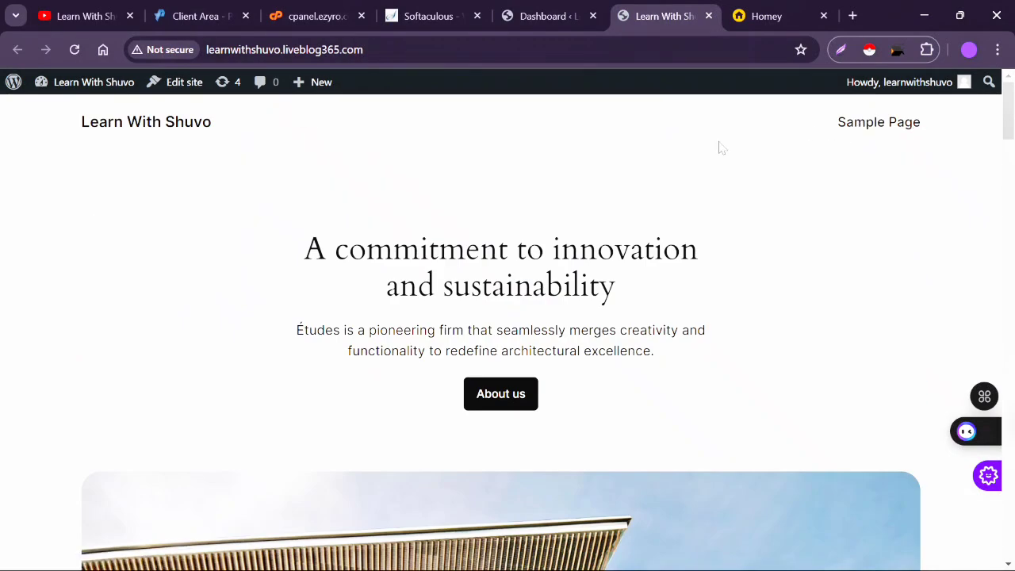
pyautogui.click(531, 15)
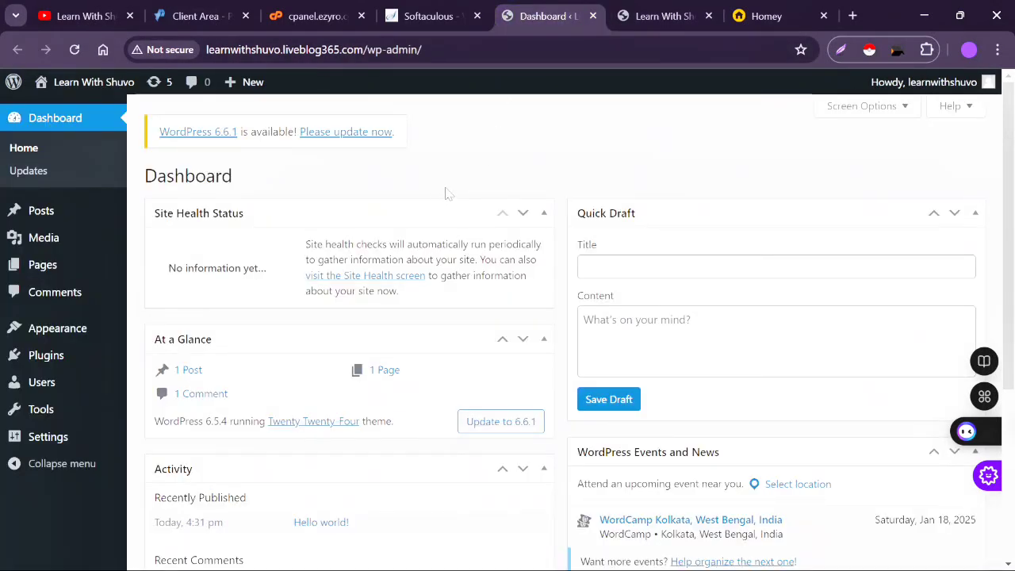
# - Browse popular themes like Hello Elementor and Astra on the Add Themes page
pyautogui.moveTo(62, 337)
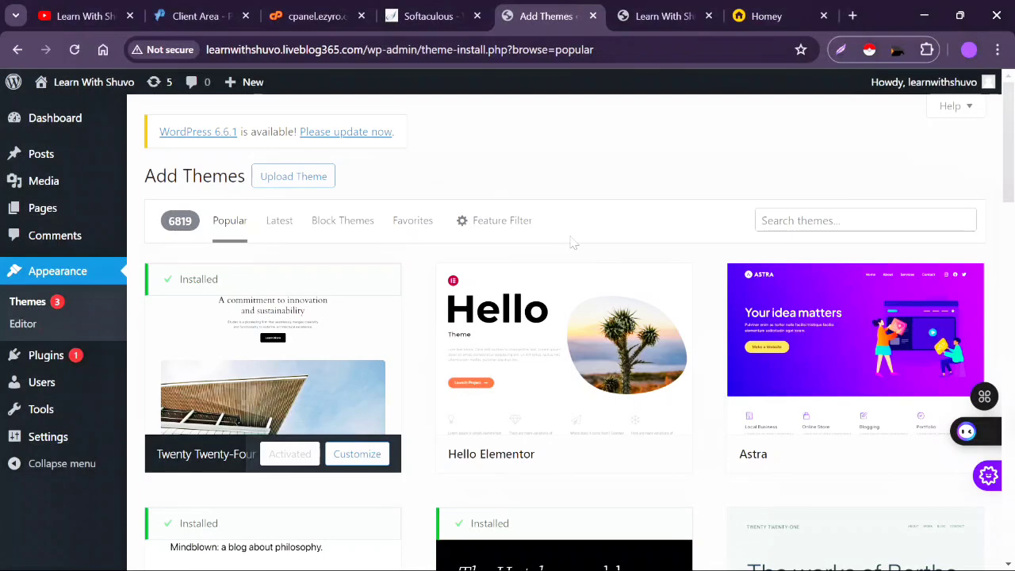
pyautogui.moveTo(467, 422)
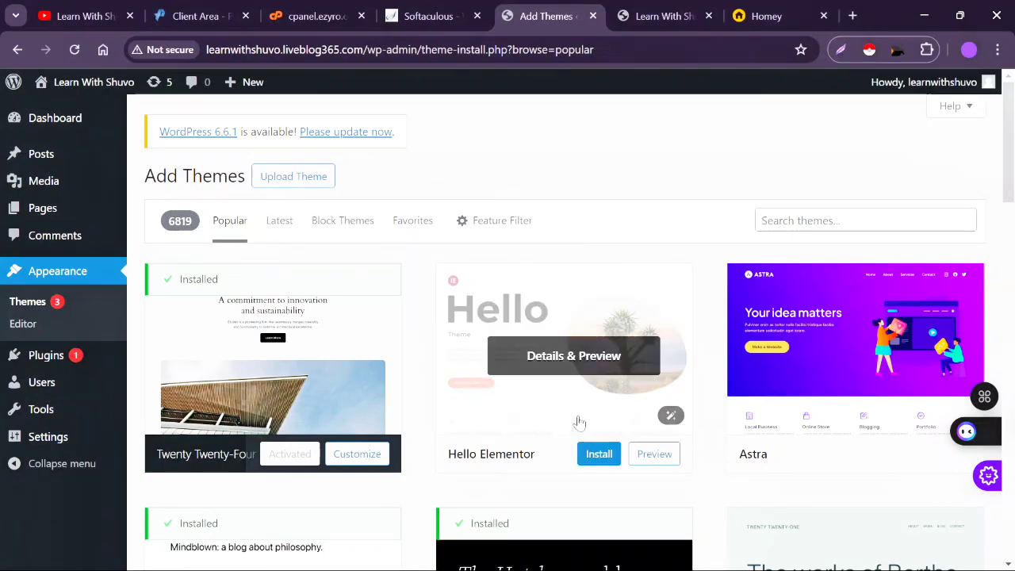
pyautogui.scroll(-5, 557, 430)
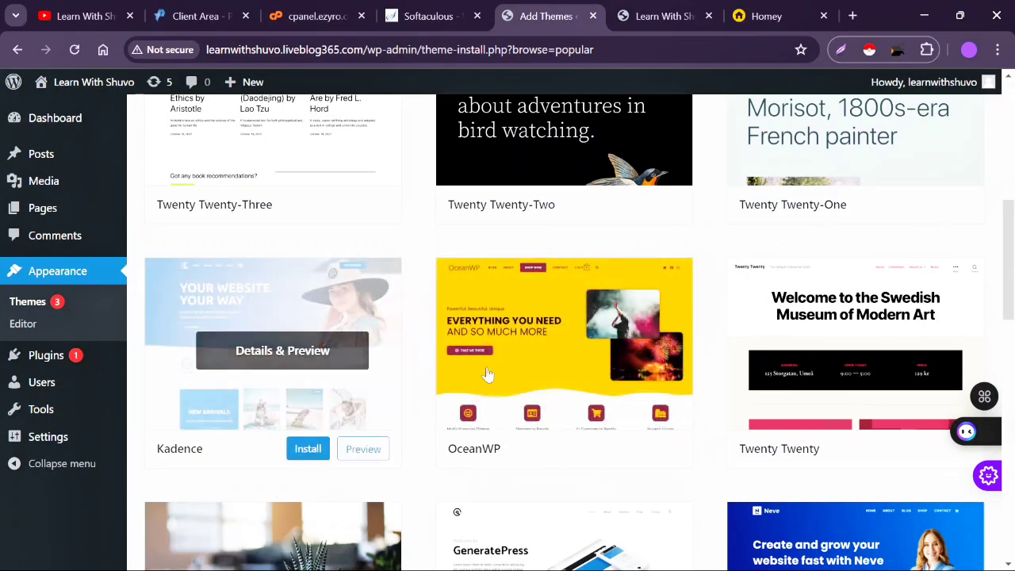
pyautogui.scroll(-3, 582, 387)
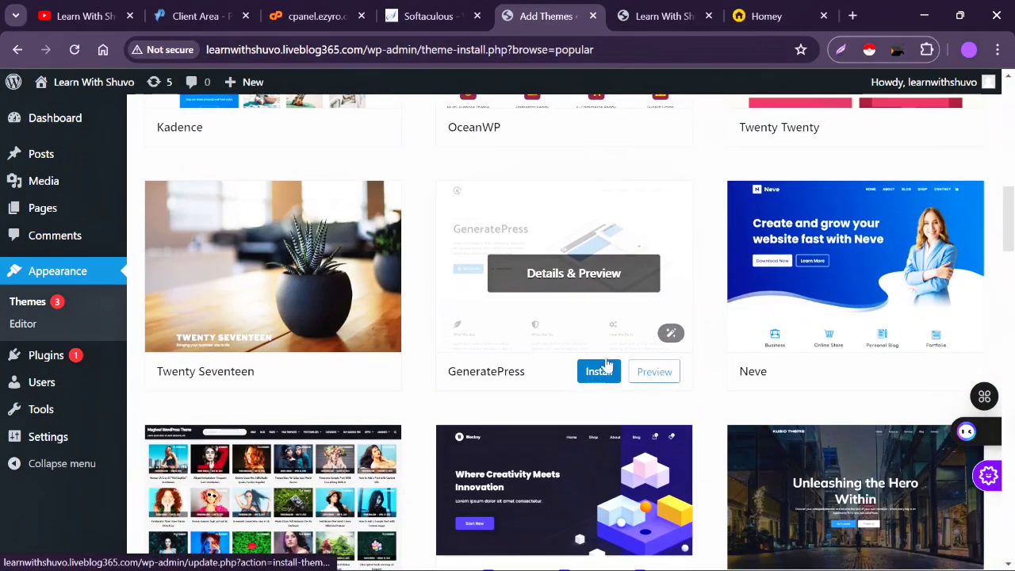
pyautogui.scroll(-3, 599, 307)
pyautogui.scroll(-5, 599, 308)
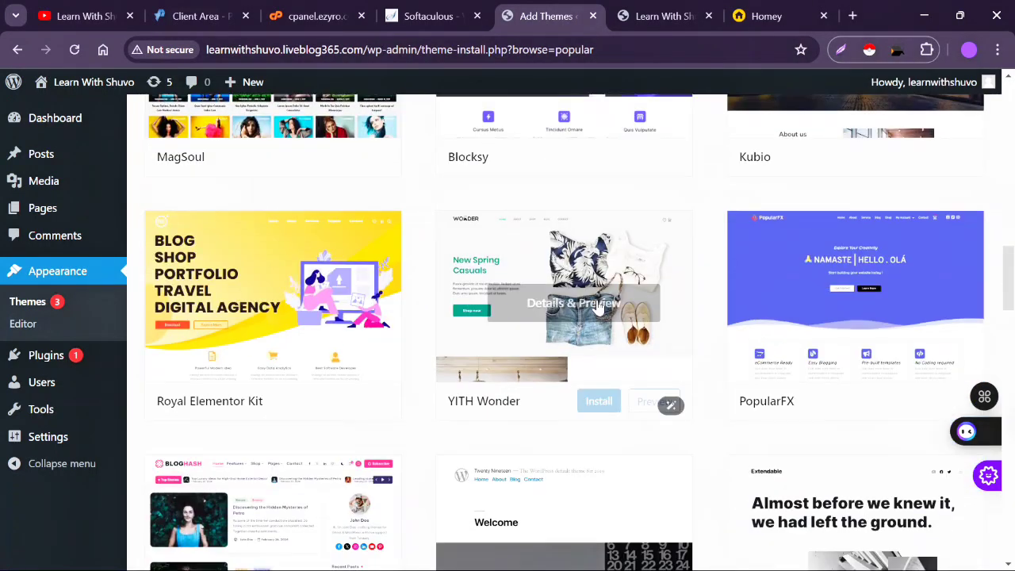
pyautogui.scroll(15, 599, 307)
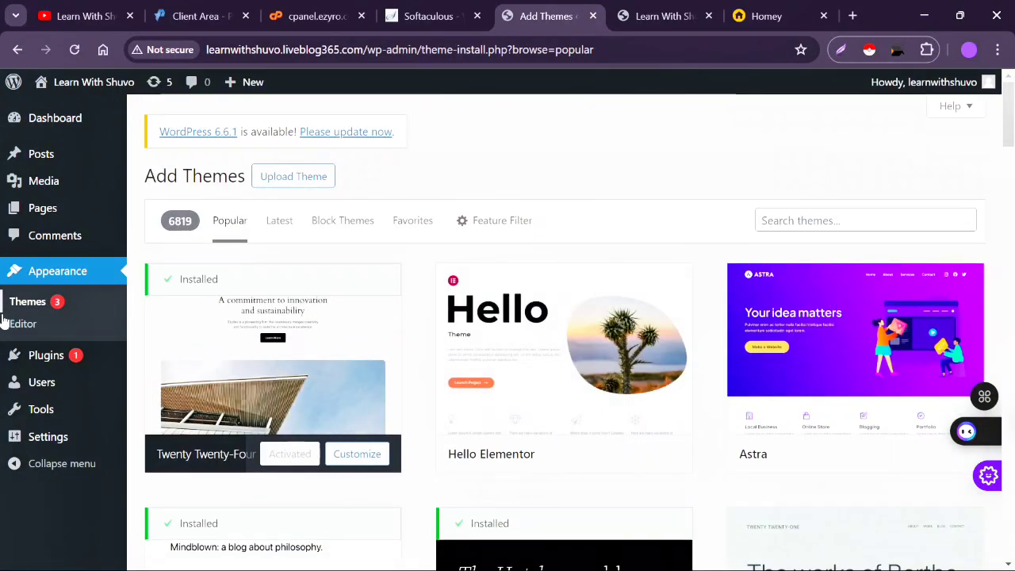
# - Review the installed plugins, then search for new plugins with 'pixel facebook'
pyautogui.click(49, 356)
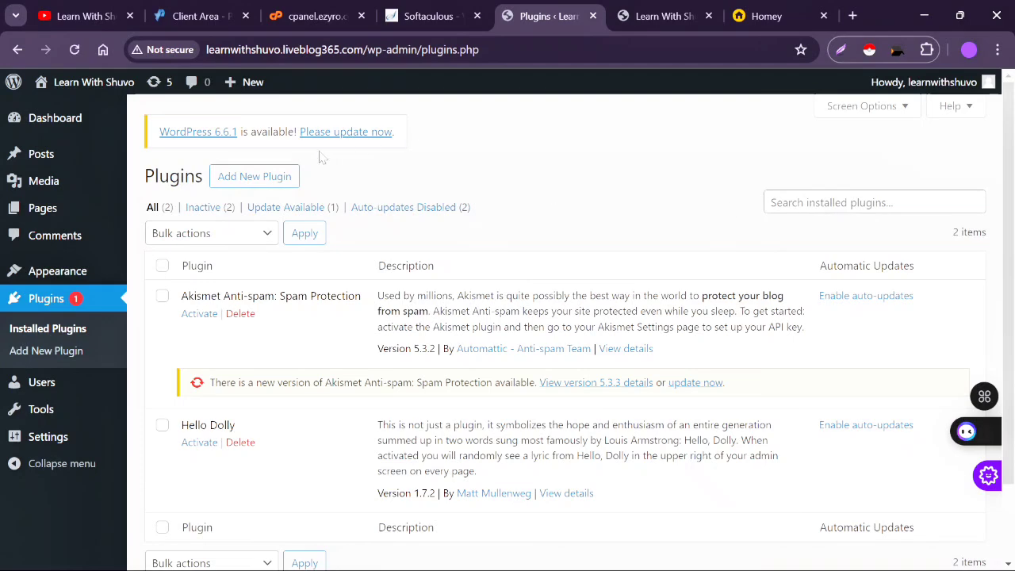
pyautogui.click(245, 188)
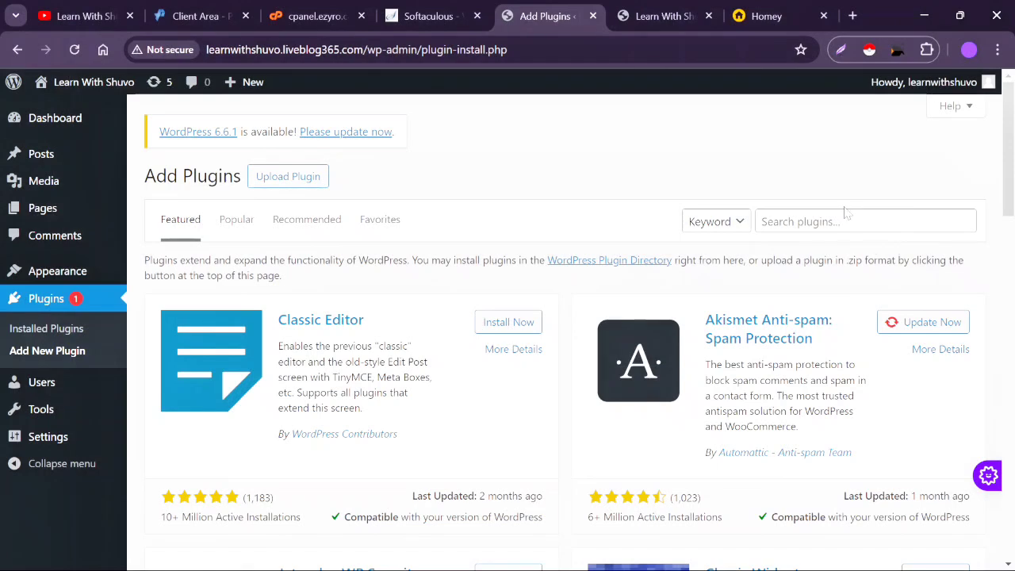
pyautogui.click(846, 221)
pyautogui.write('pixel facebook')
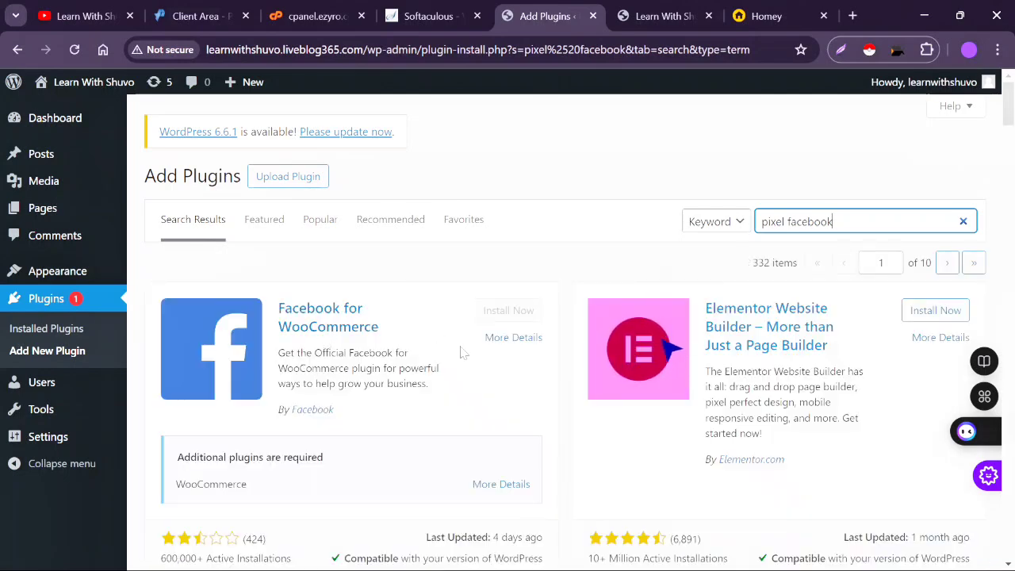
# - Browse the 'pixel facebook' search results, then return to the admin Dashboard
pyautogui.scroll(-4, 464, 353)
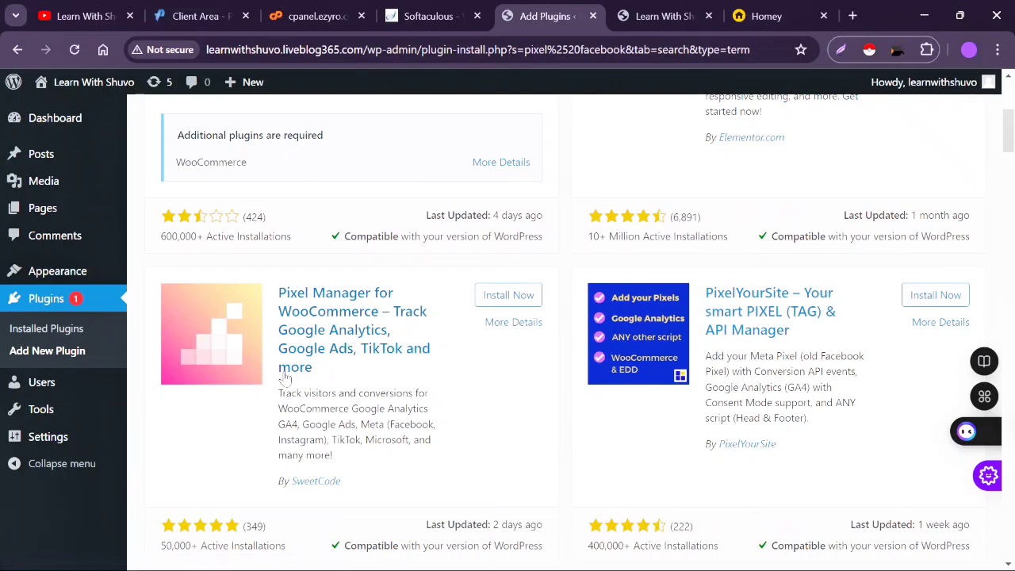
pyautogui.scroll(5, 555, 333)
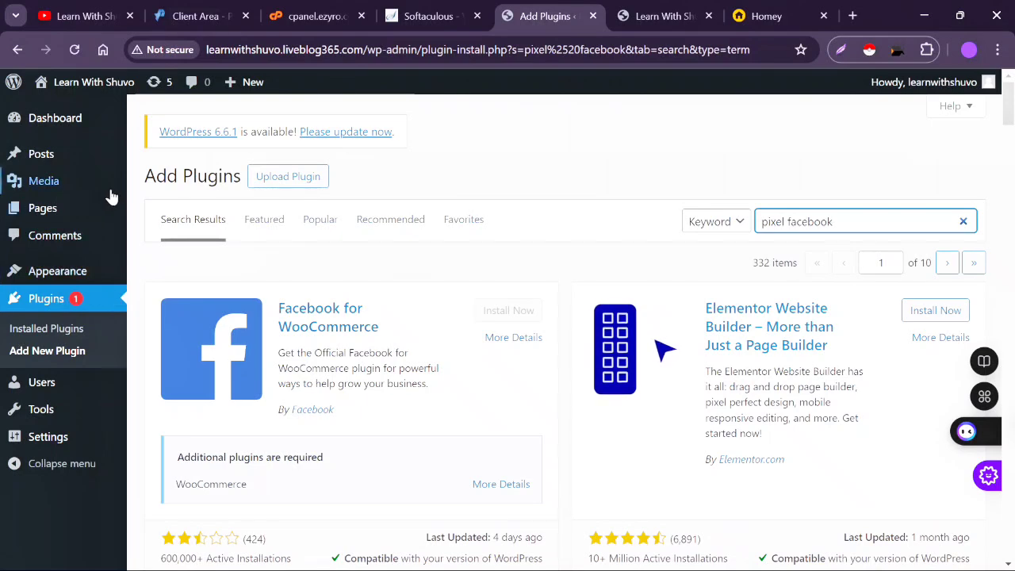
pyautogui.click(82, 125)
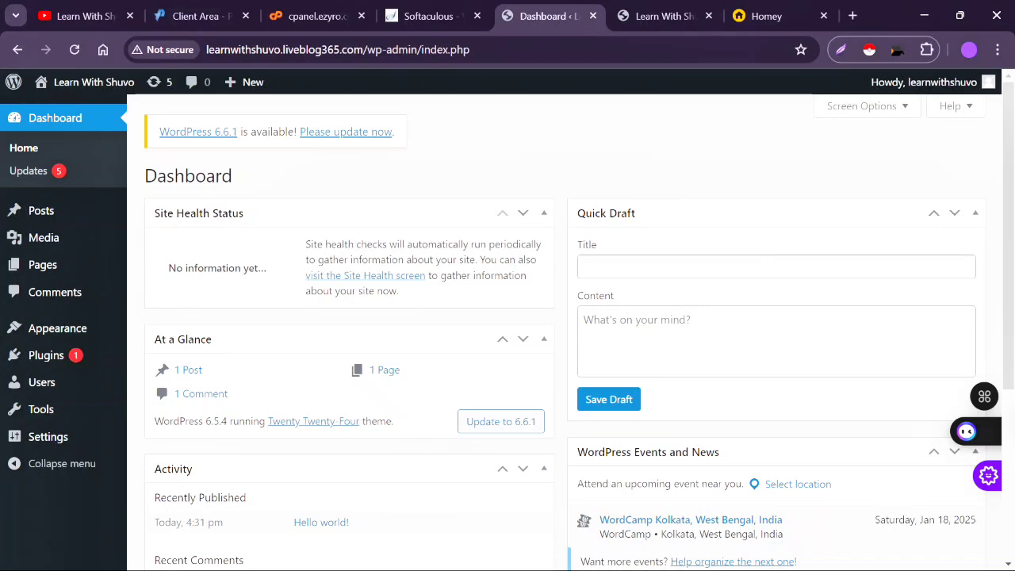
# - Switch to the YouTube channel tab and bring the OBS window up over it
pyautogui.click(108, 17)
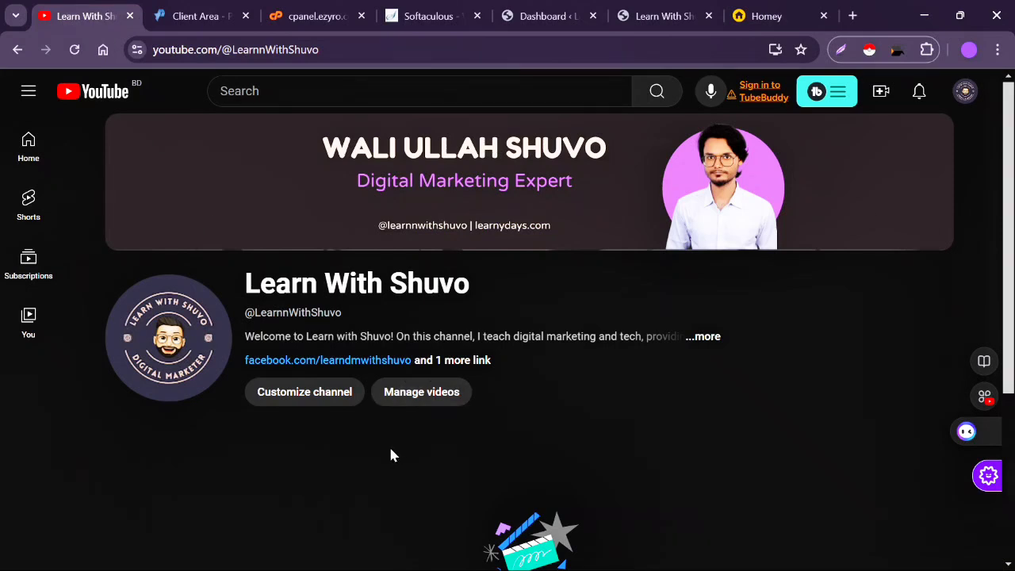
pyautogui.moveTo(604, 563)
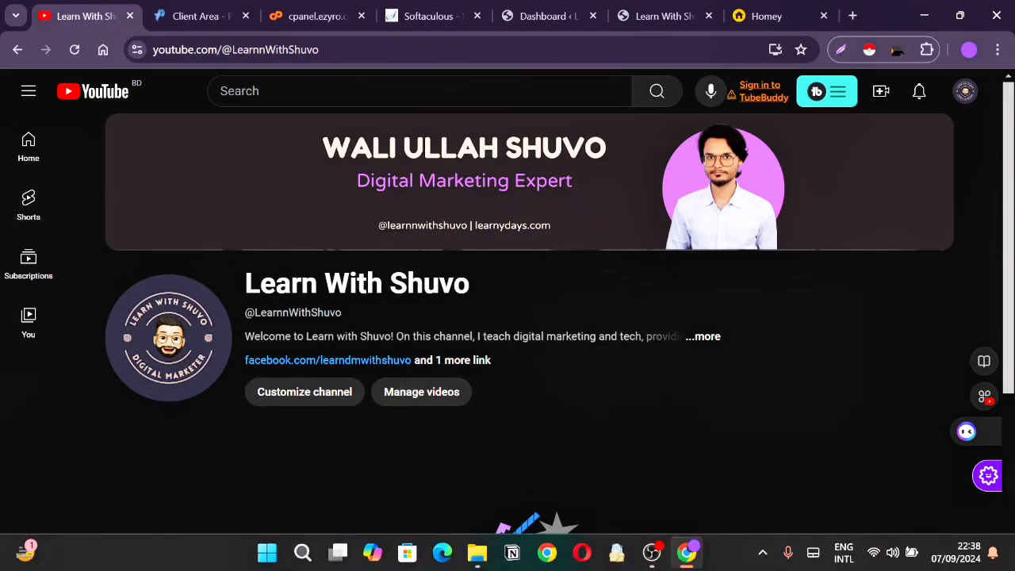
pyautogui.click(652, 553)
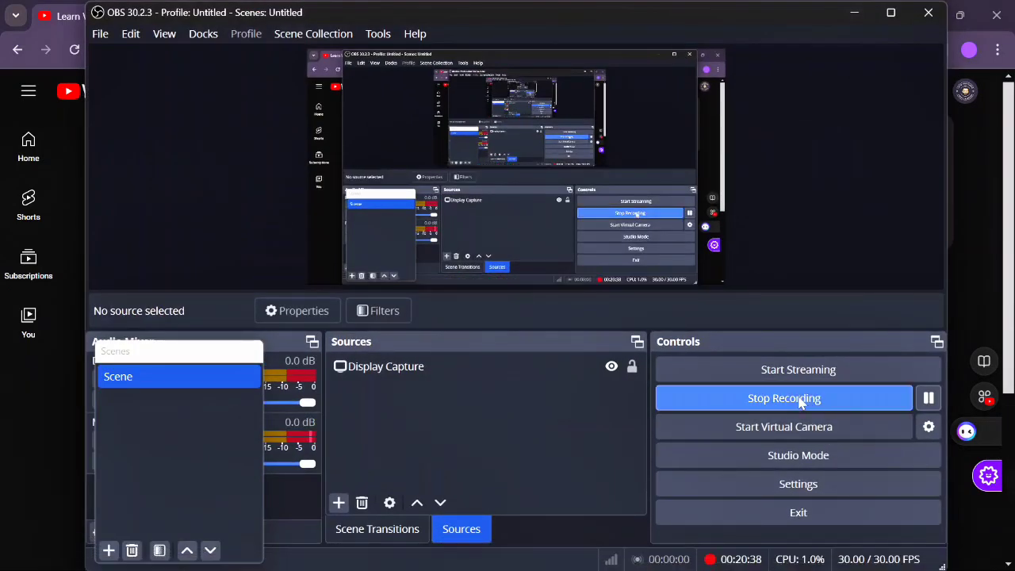